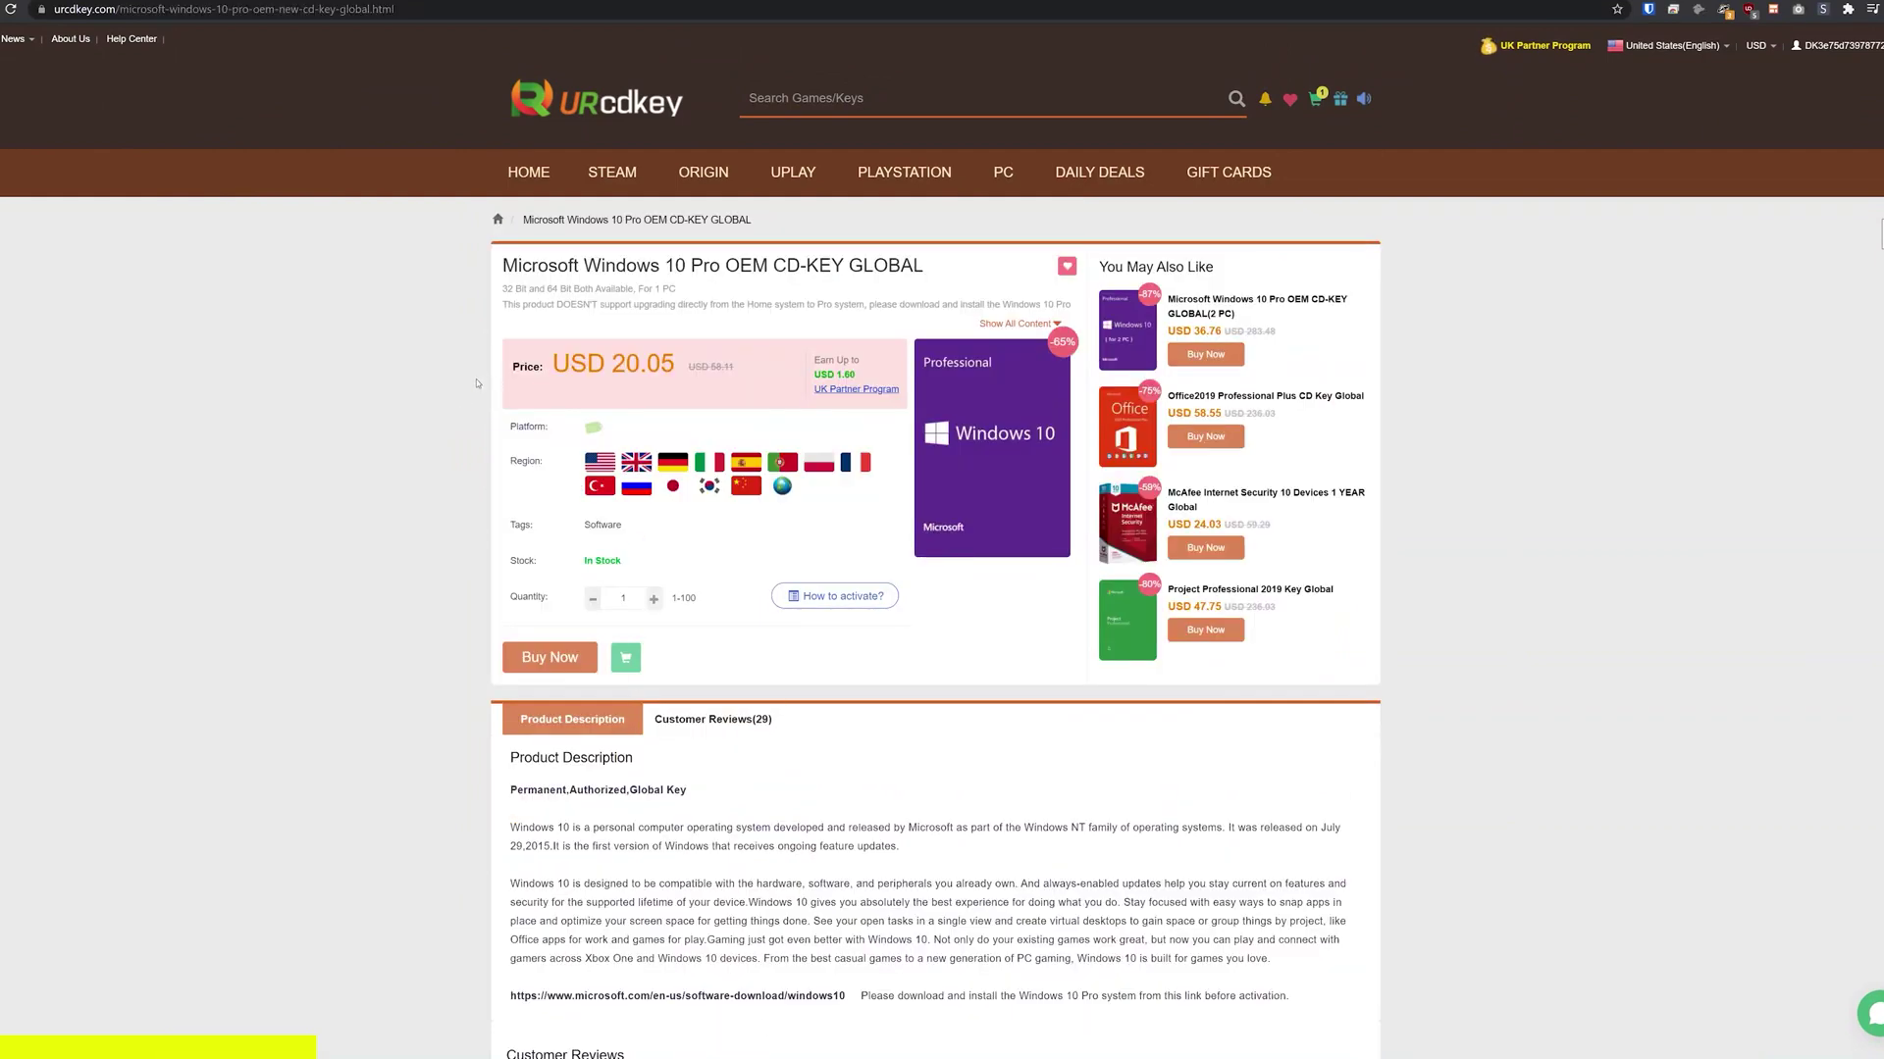
Step: Buy the Windows 10 Pro OEM key for USD 15.44 and view its key in My Purchased Orders
drag(558, 363, 640, 365)
click(443, 452)
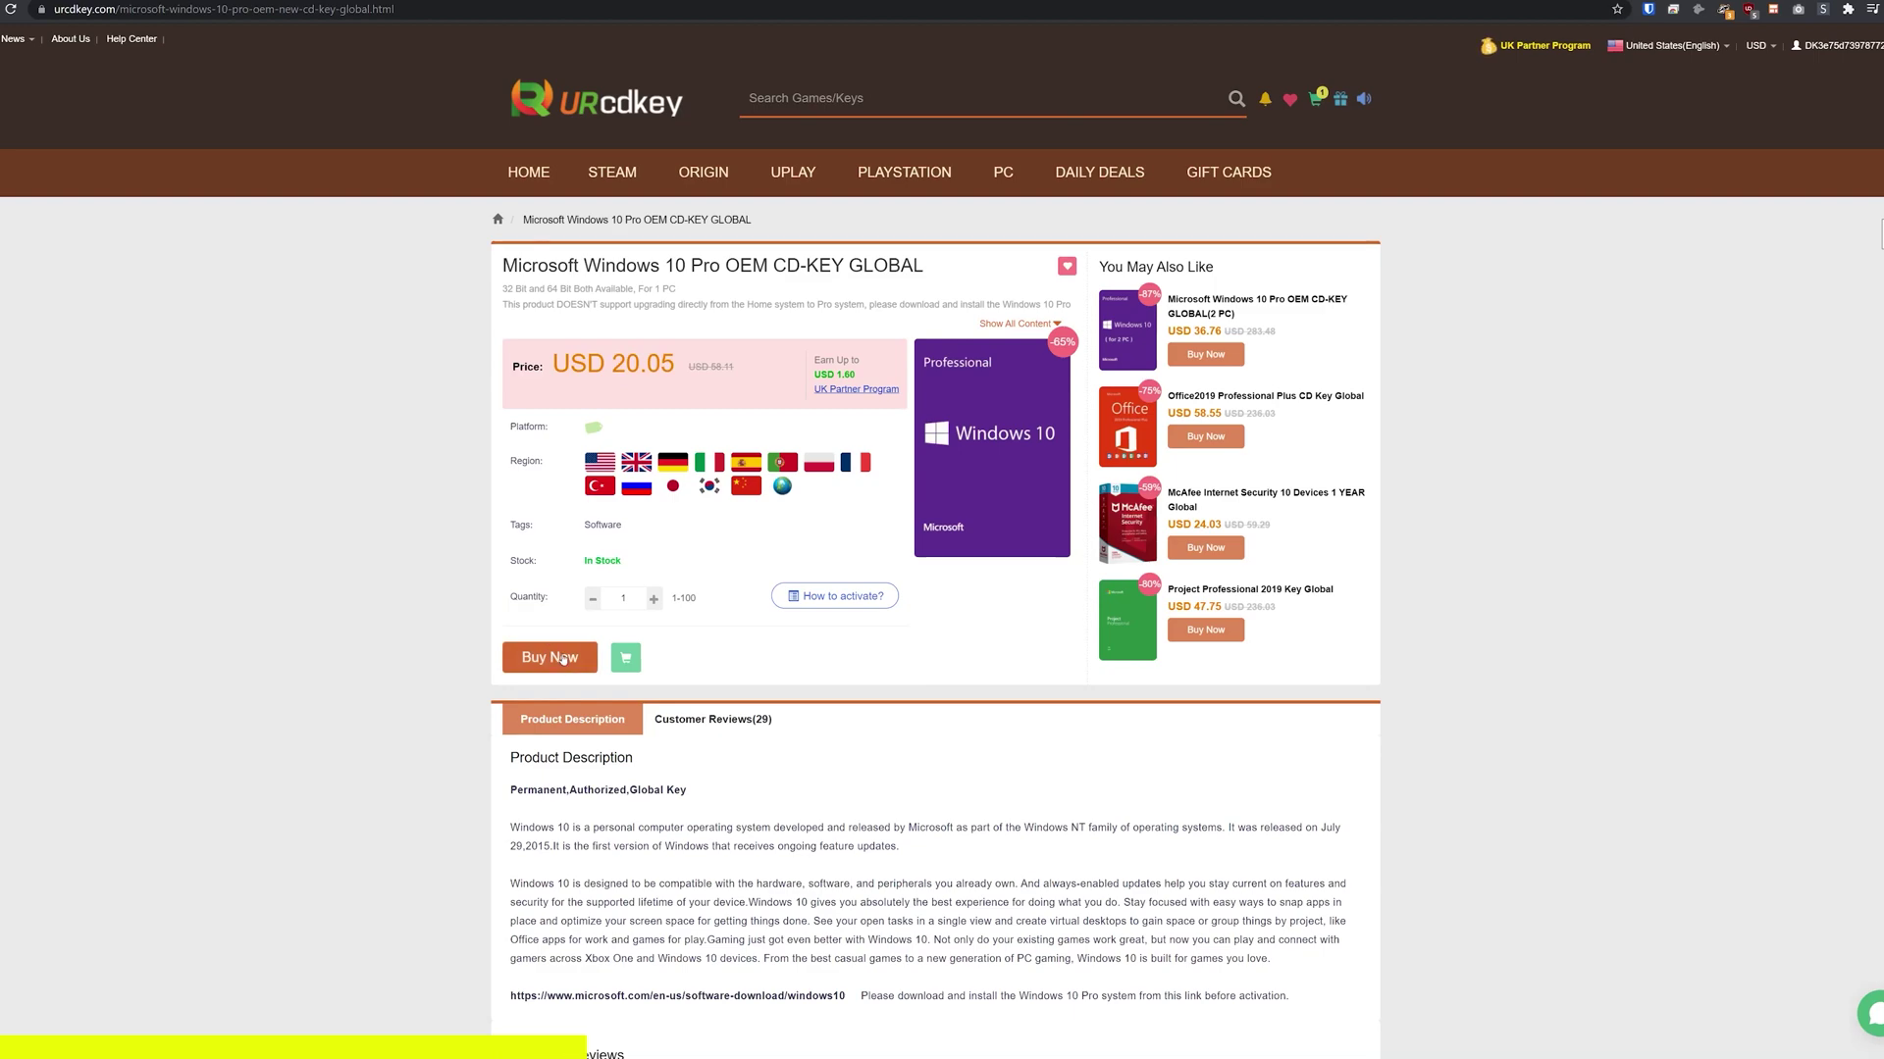
click(562, 659)
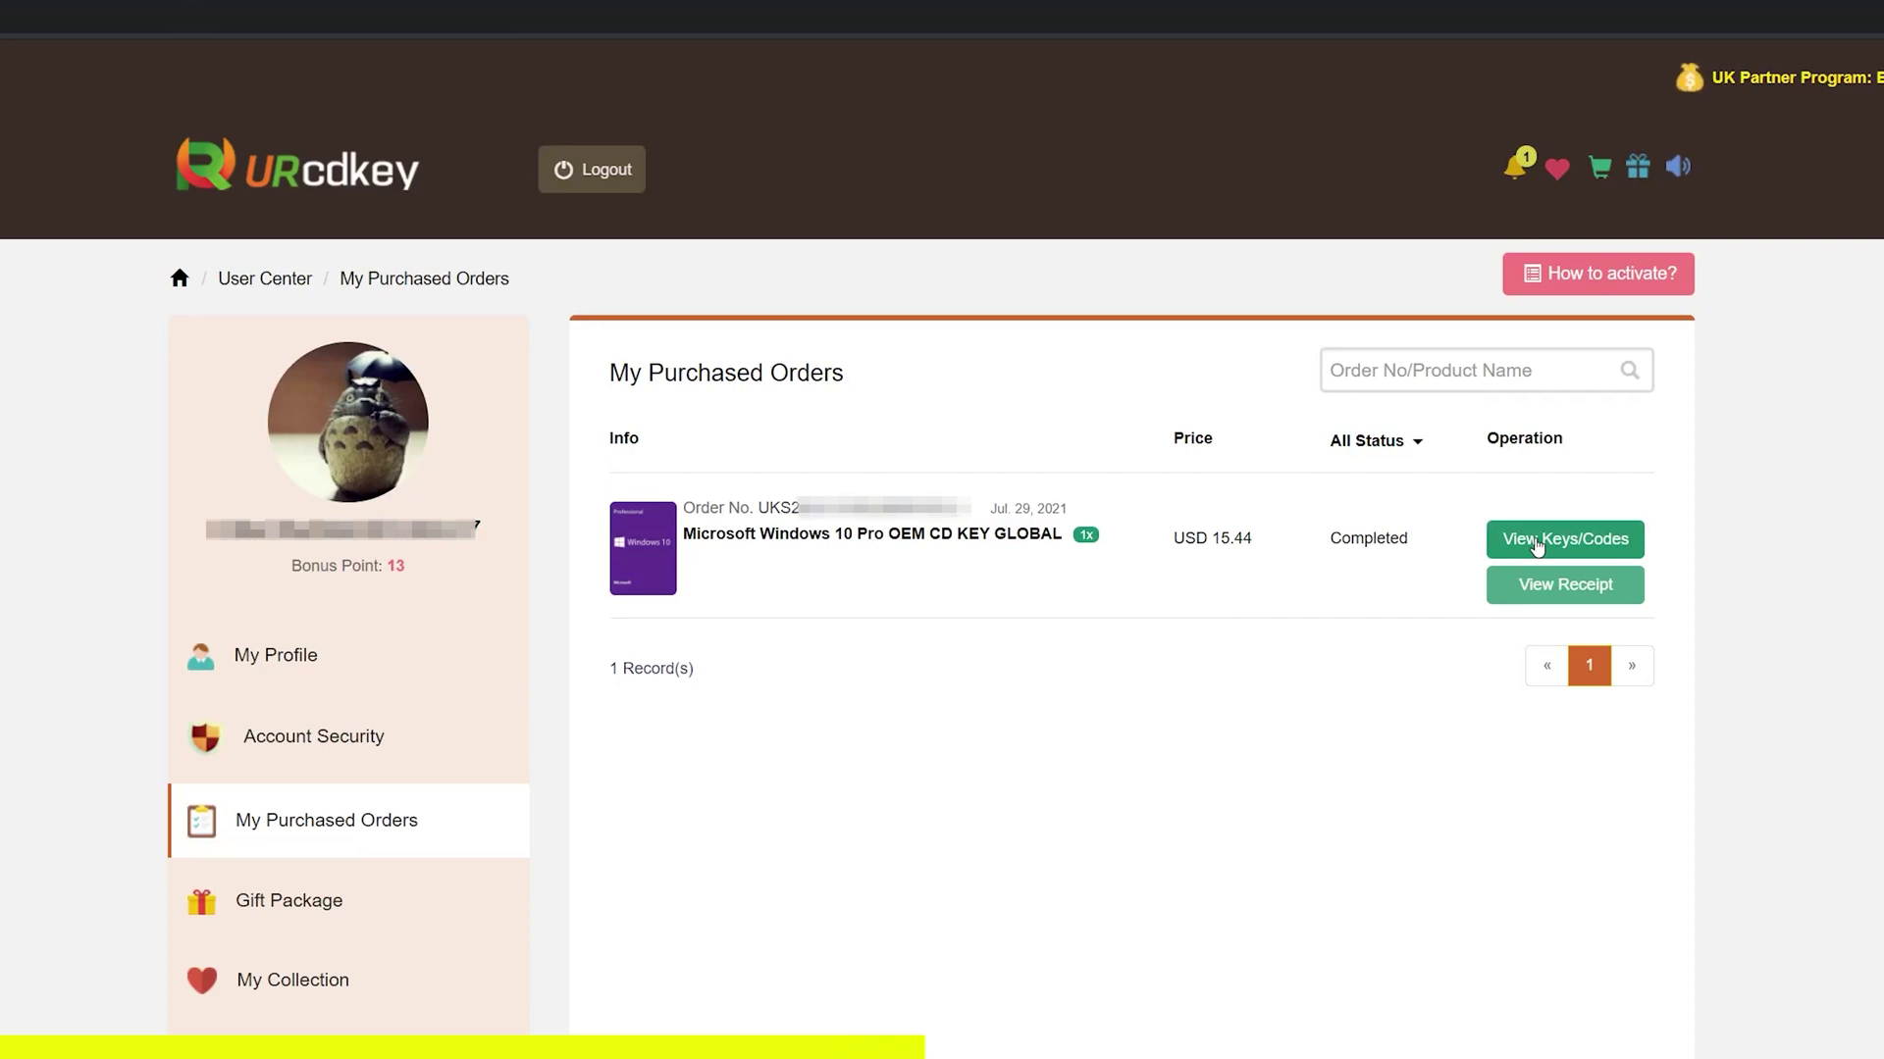
click(1536, 547)
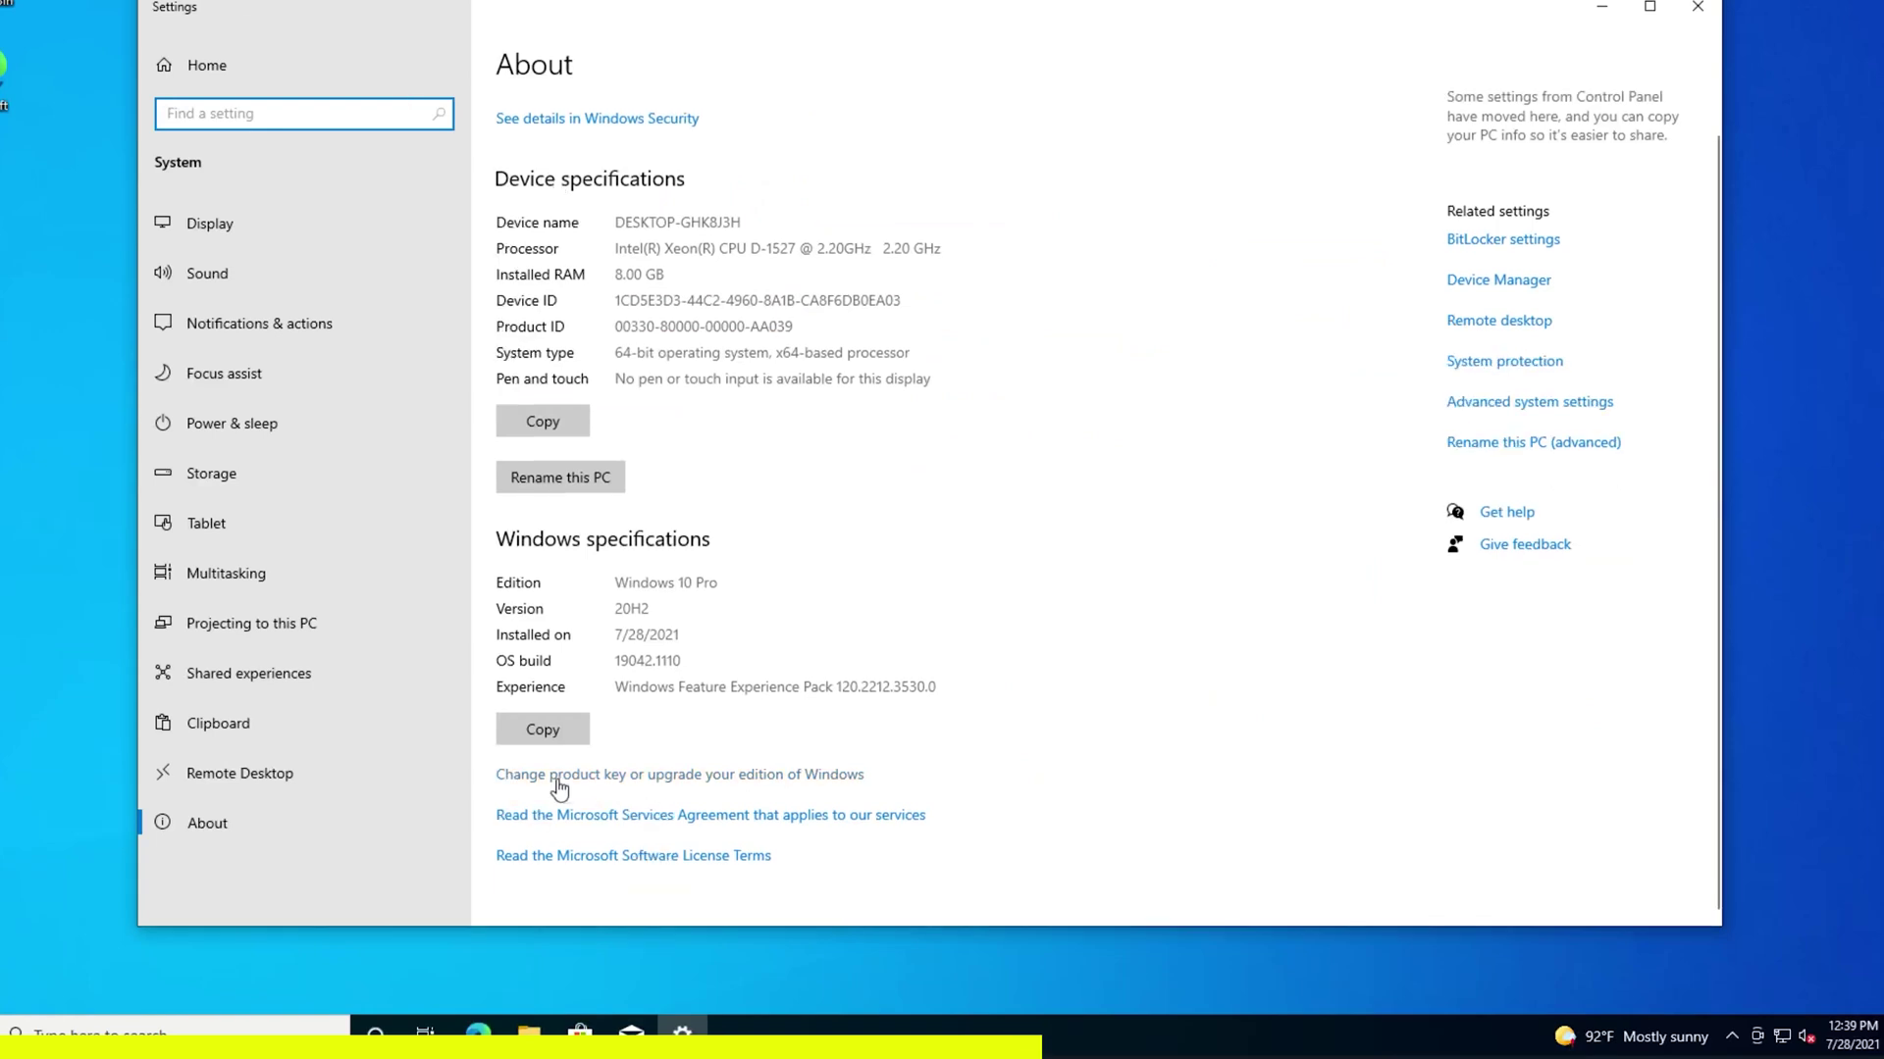
Step: Activate Windows 10 Pro with the purchased product key, then enter slmgr.vbs /xpr in Command Prompt
click(622, 775)
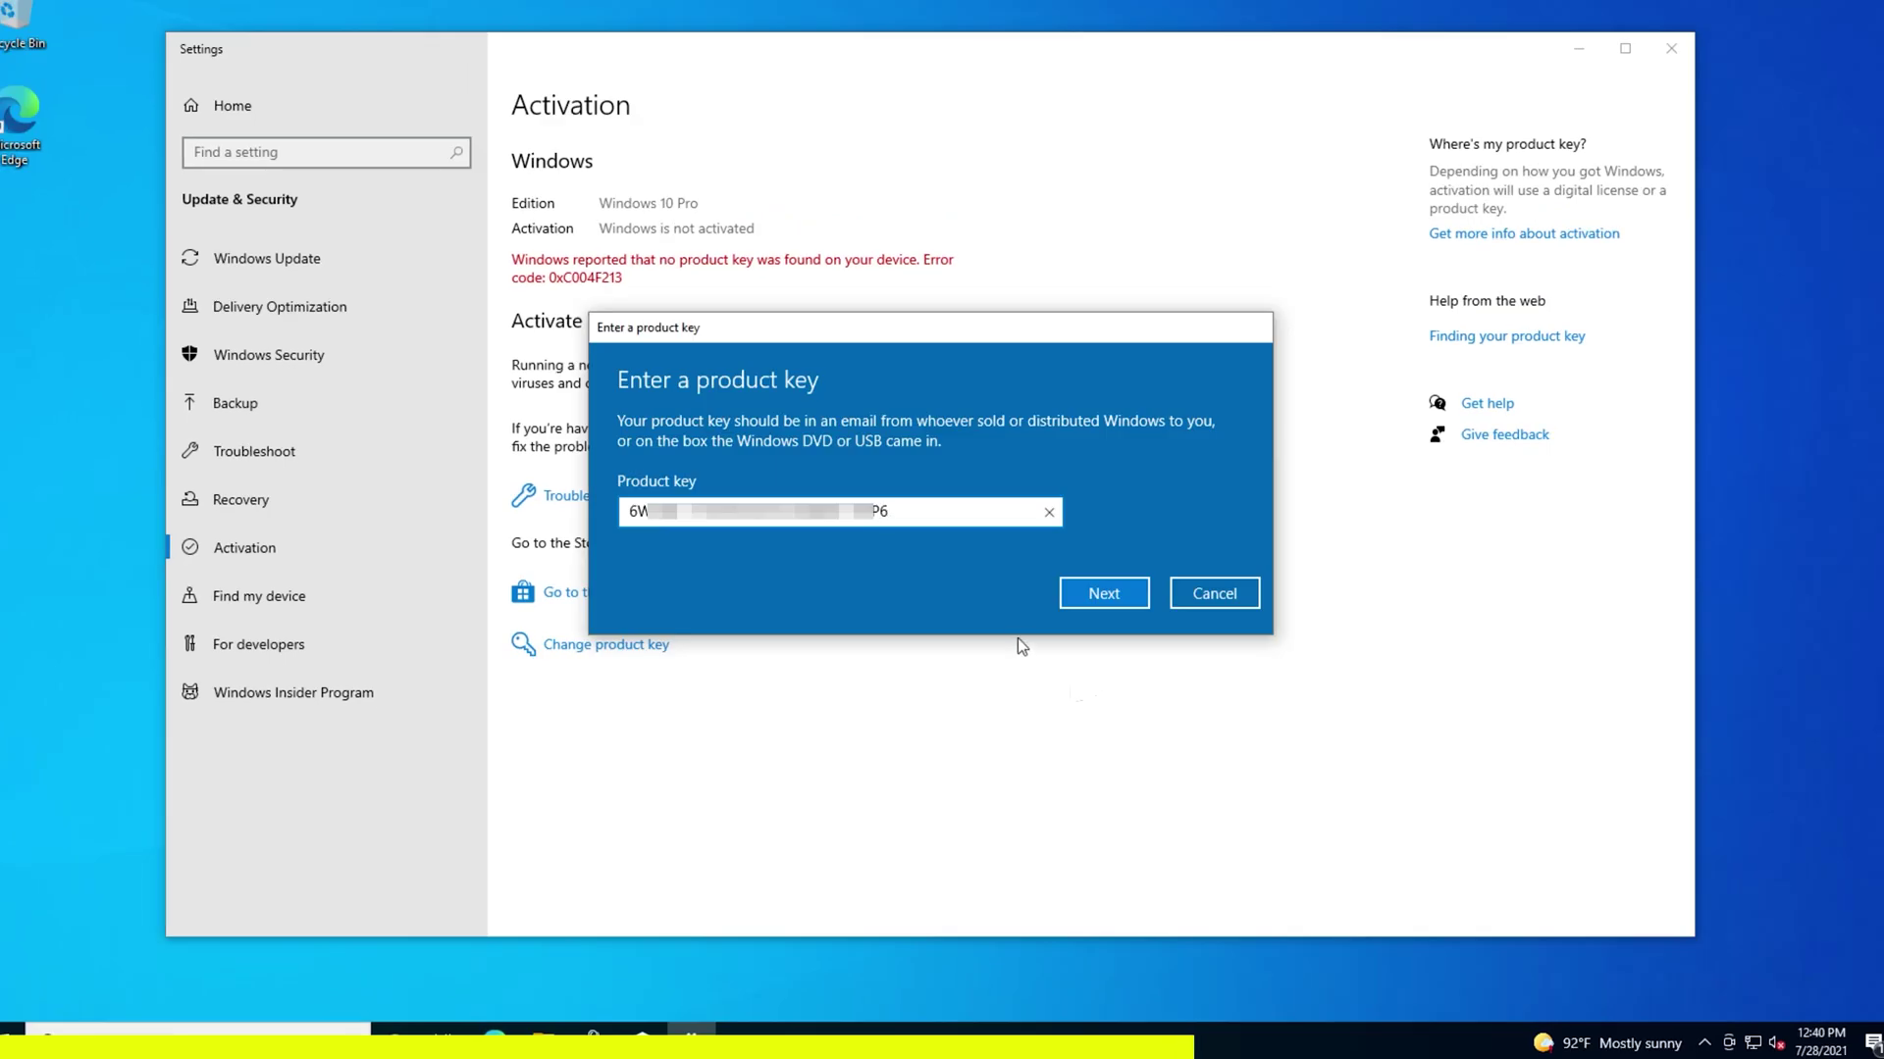
click(1090, 596)
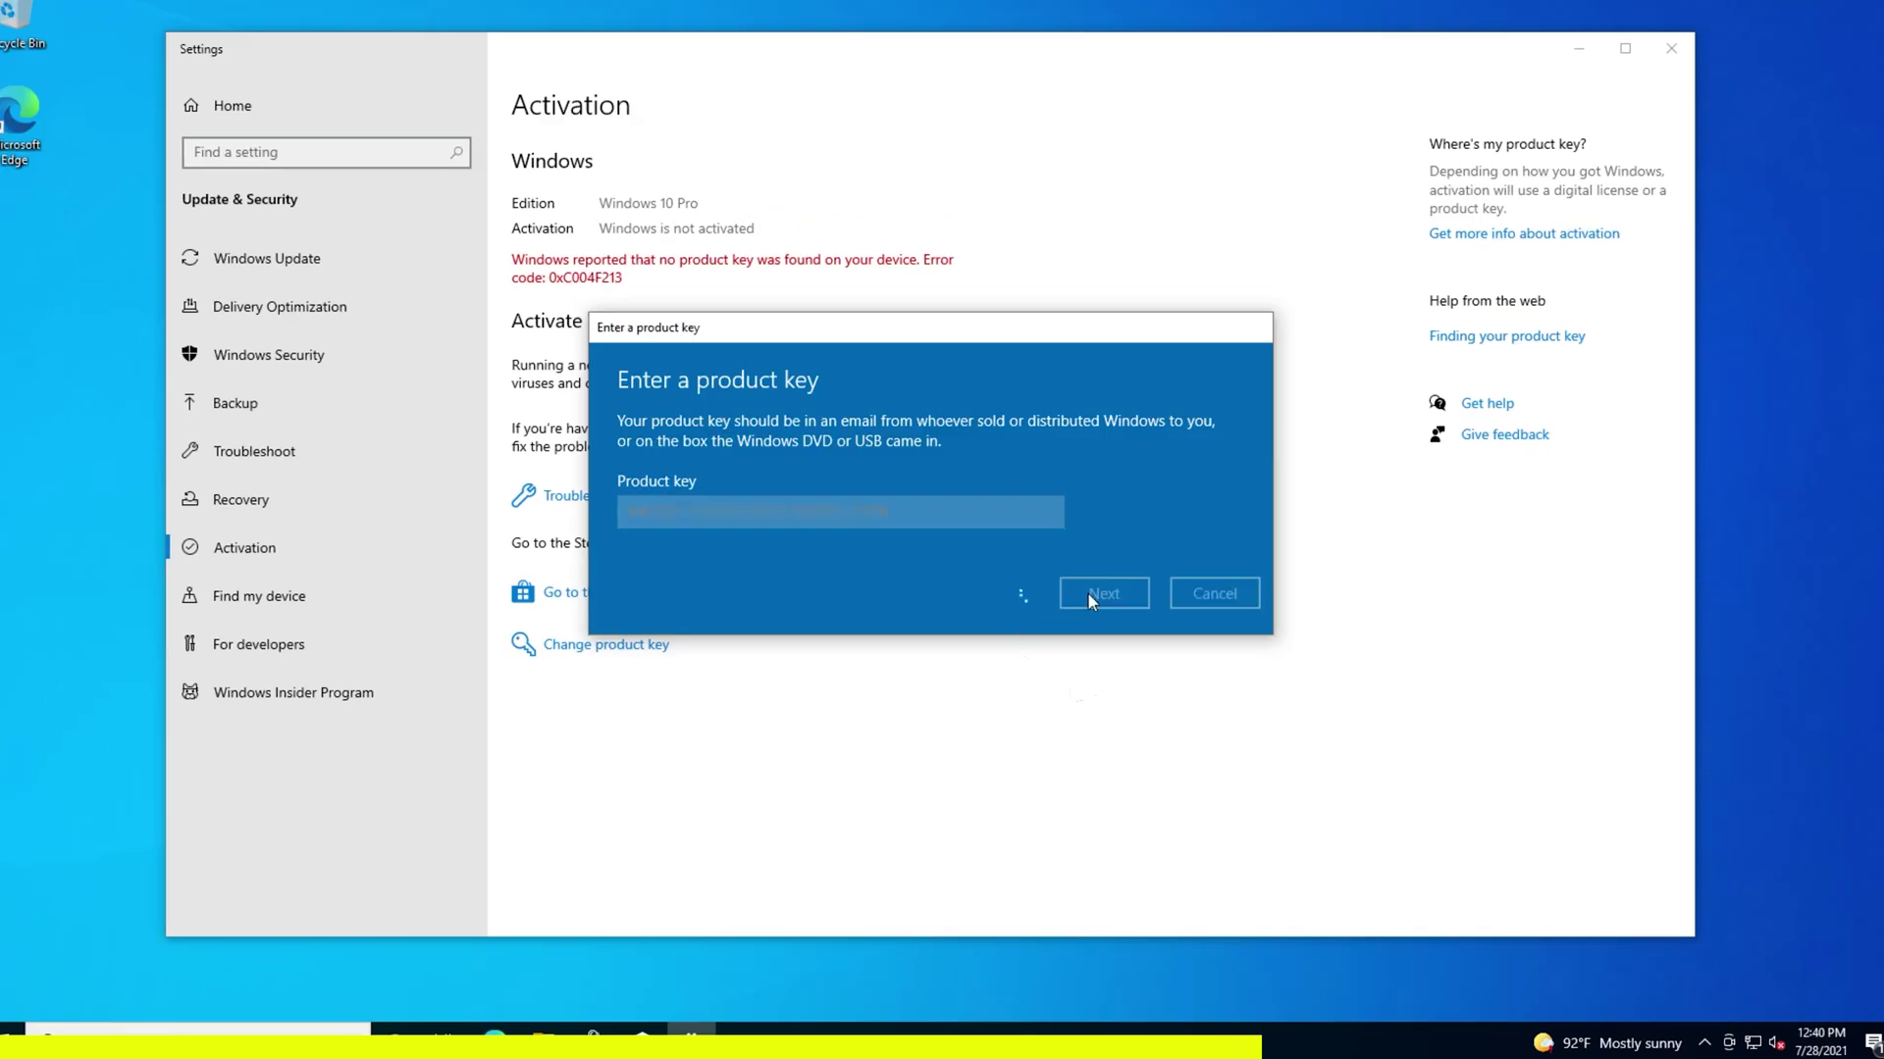
click(1096, 544)
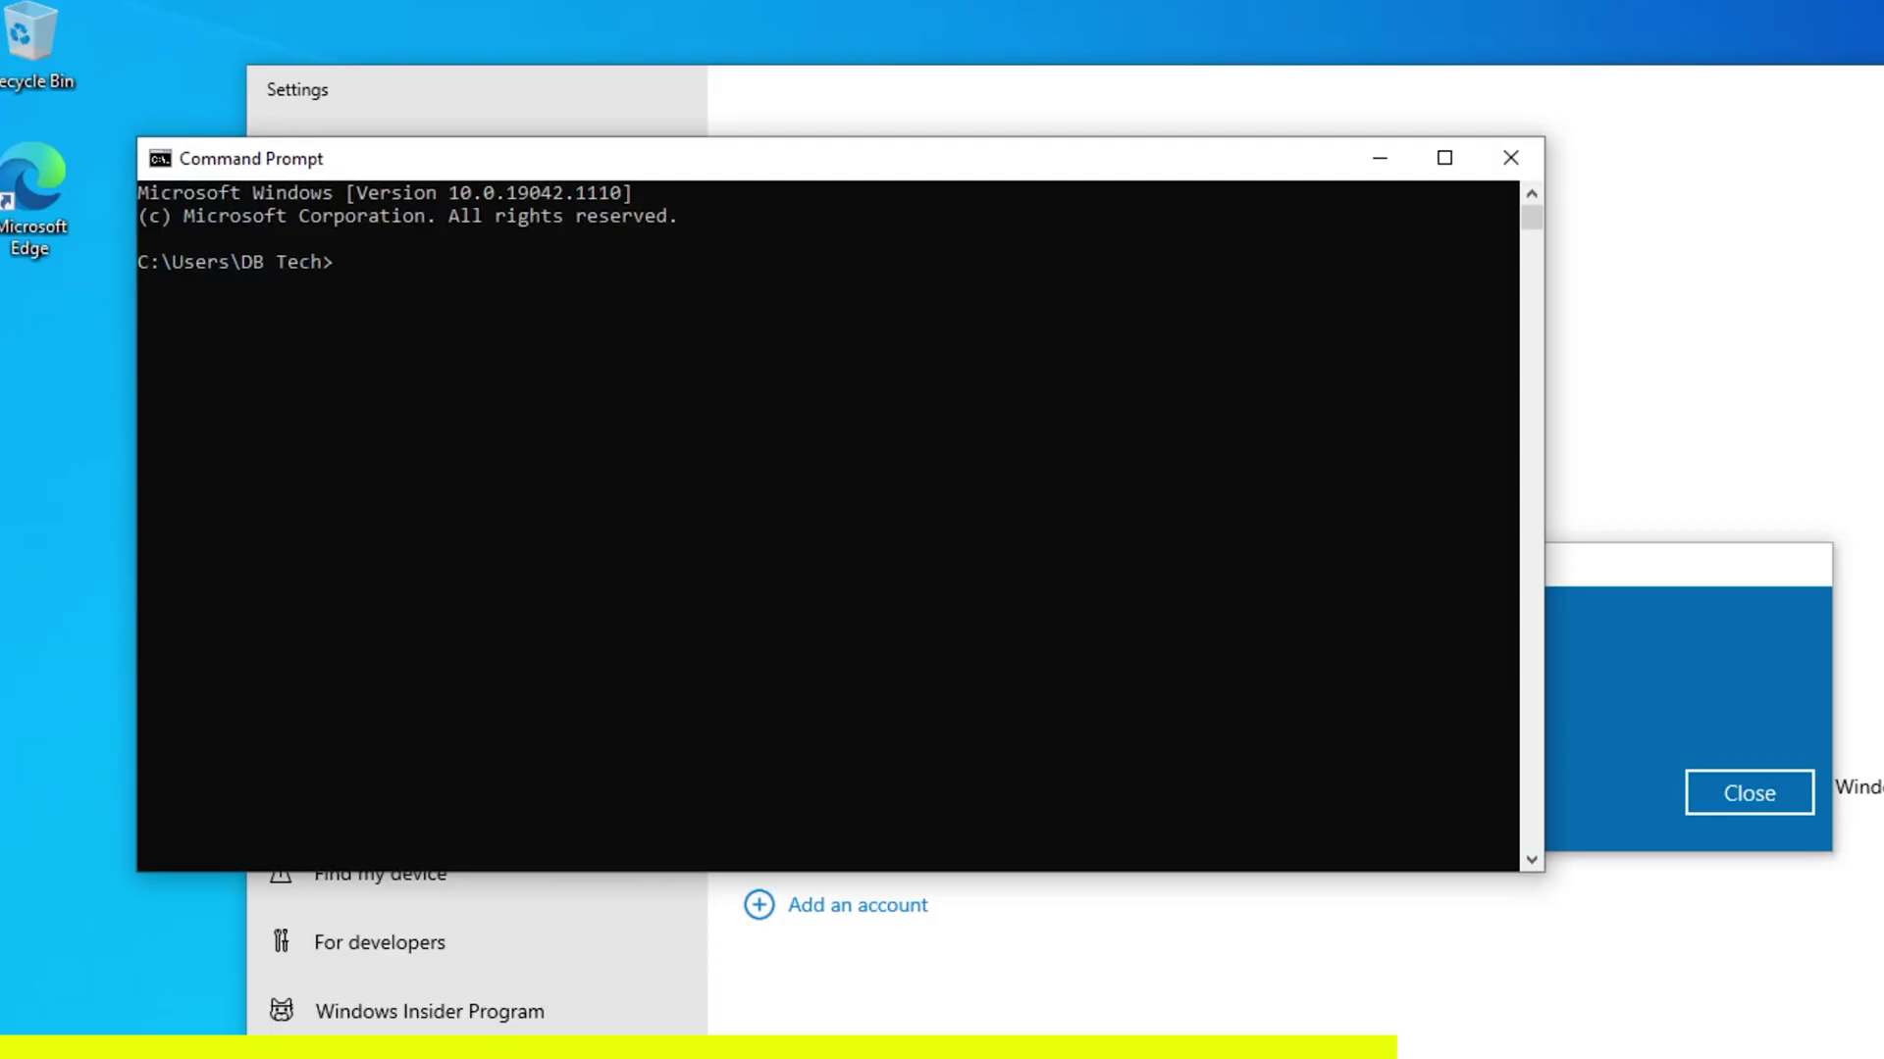
text(slmgr.vbs)
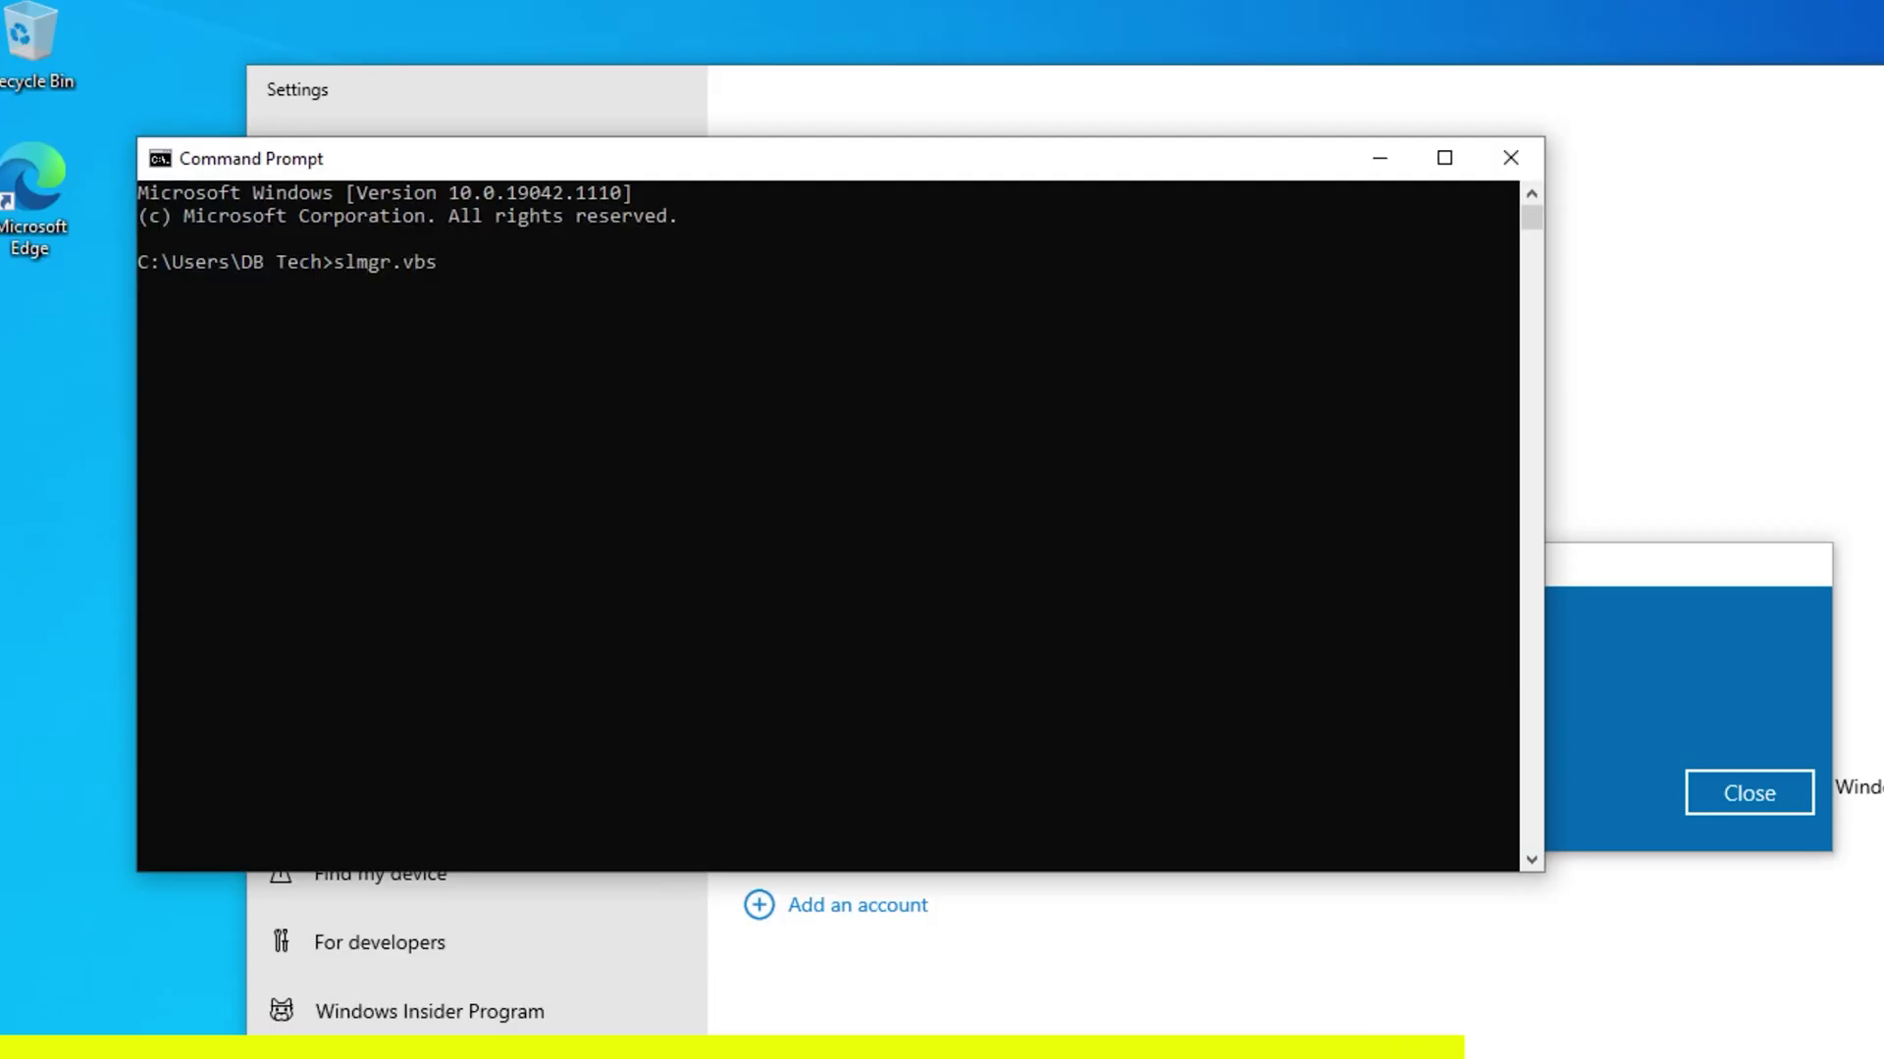
text( /xpr)
Step: Run slmgr.vbs /xpr to confirm Windows is permanently activated
key(Return)
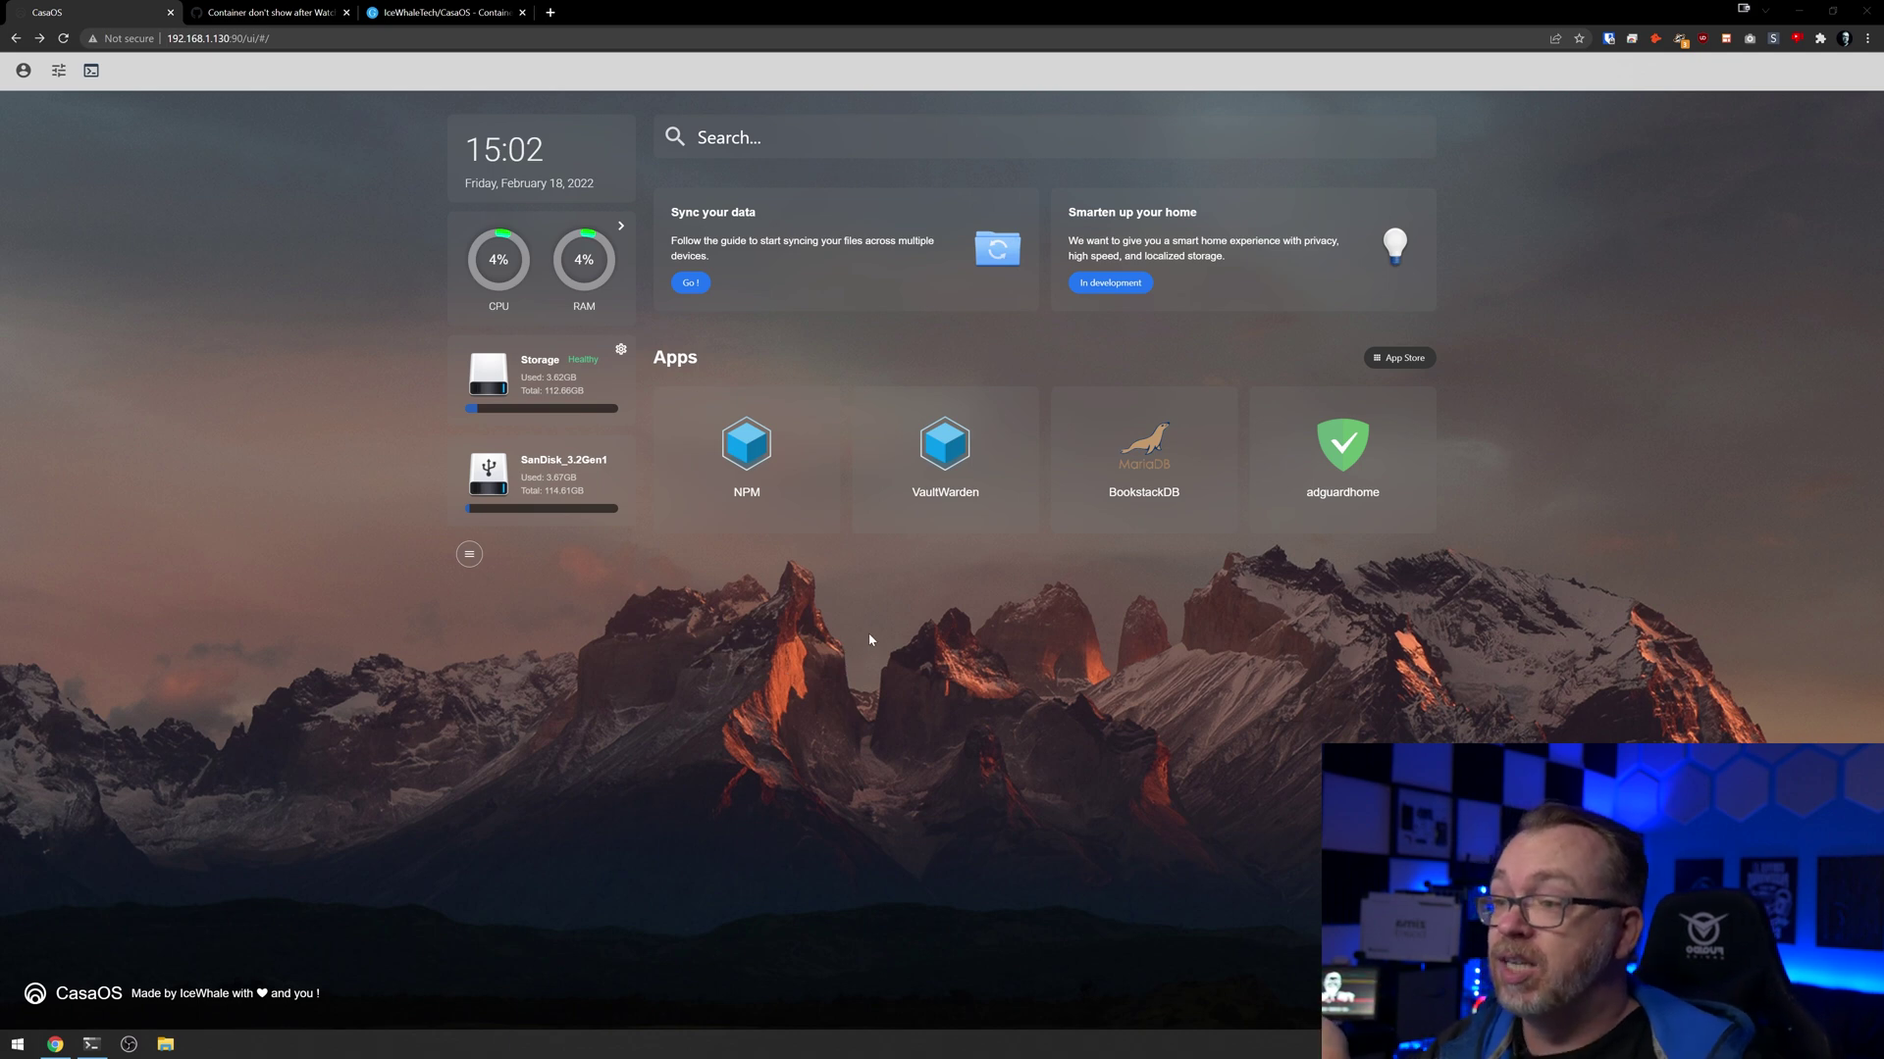
mouse_move(892, 460)
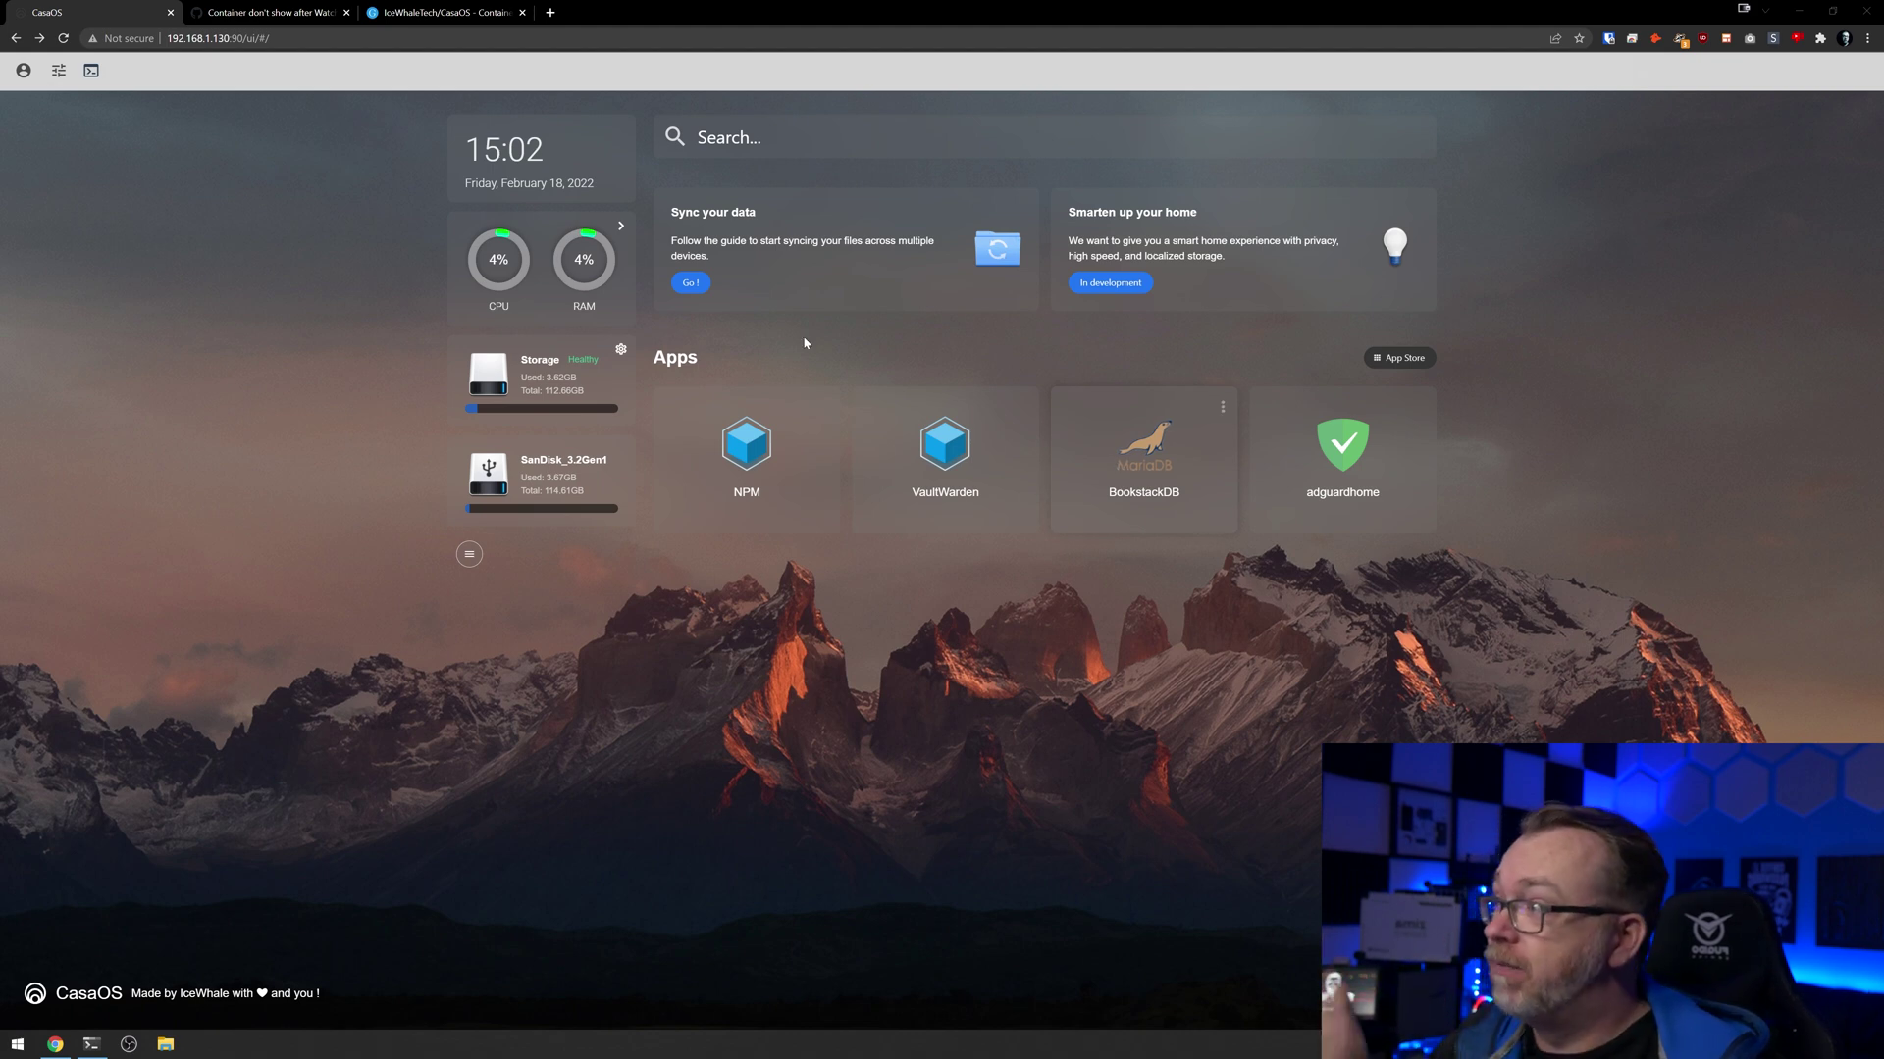
drag(230, 38, 321, 37)
text(6)
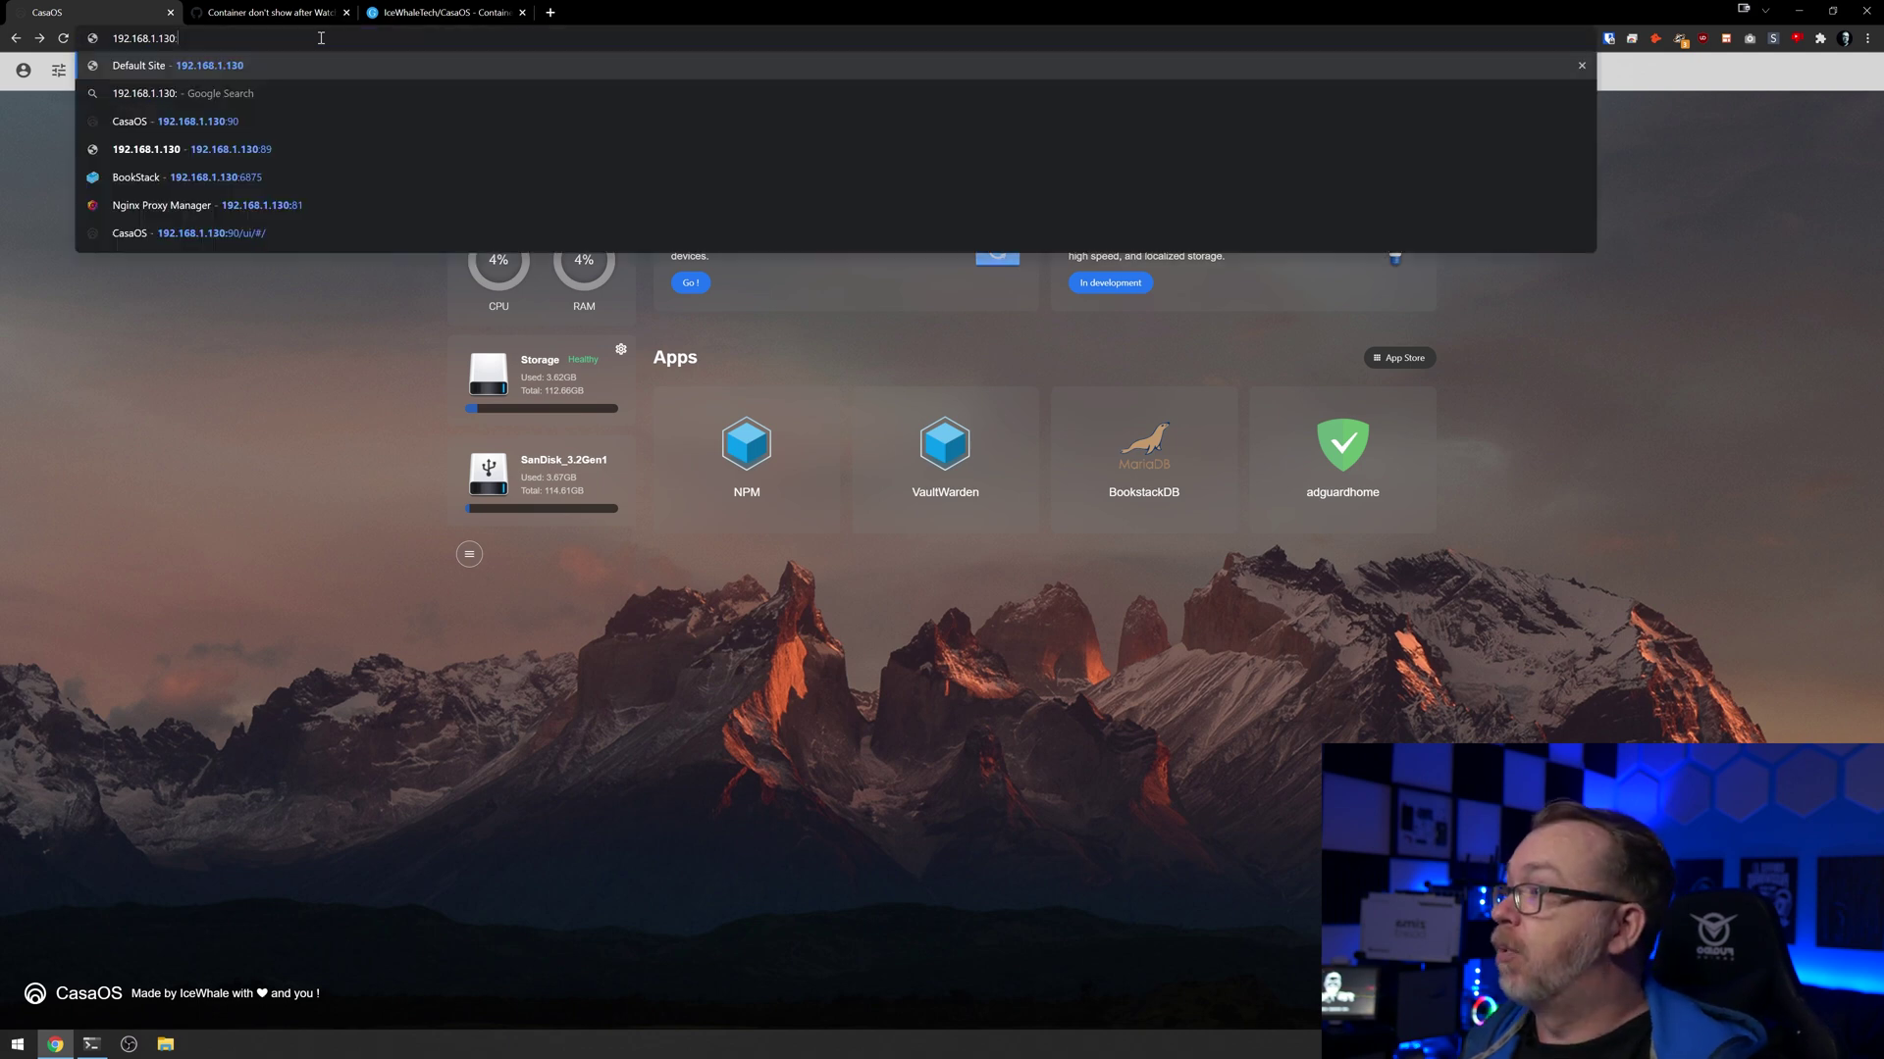
text(875)
key(Return)
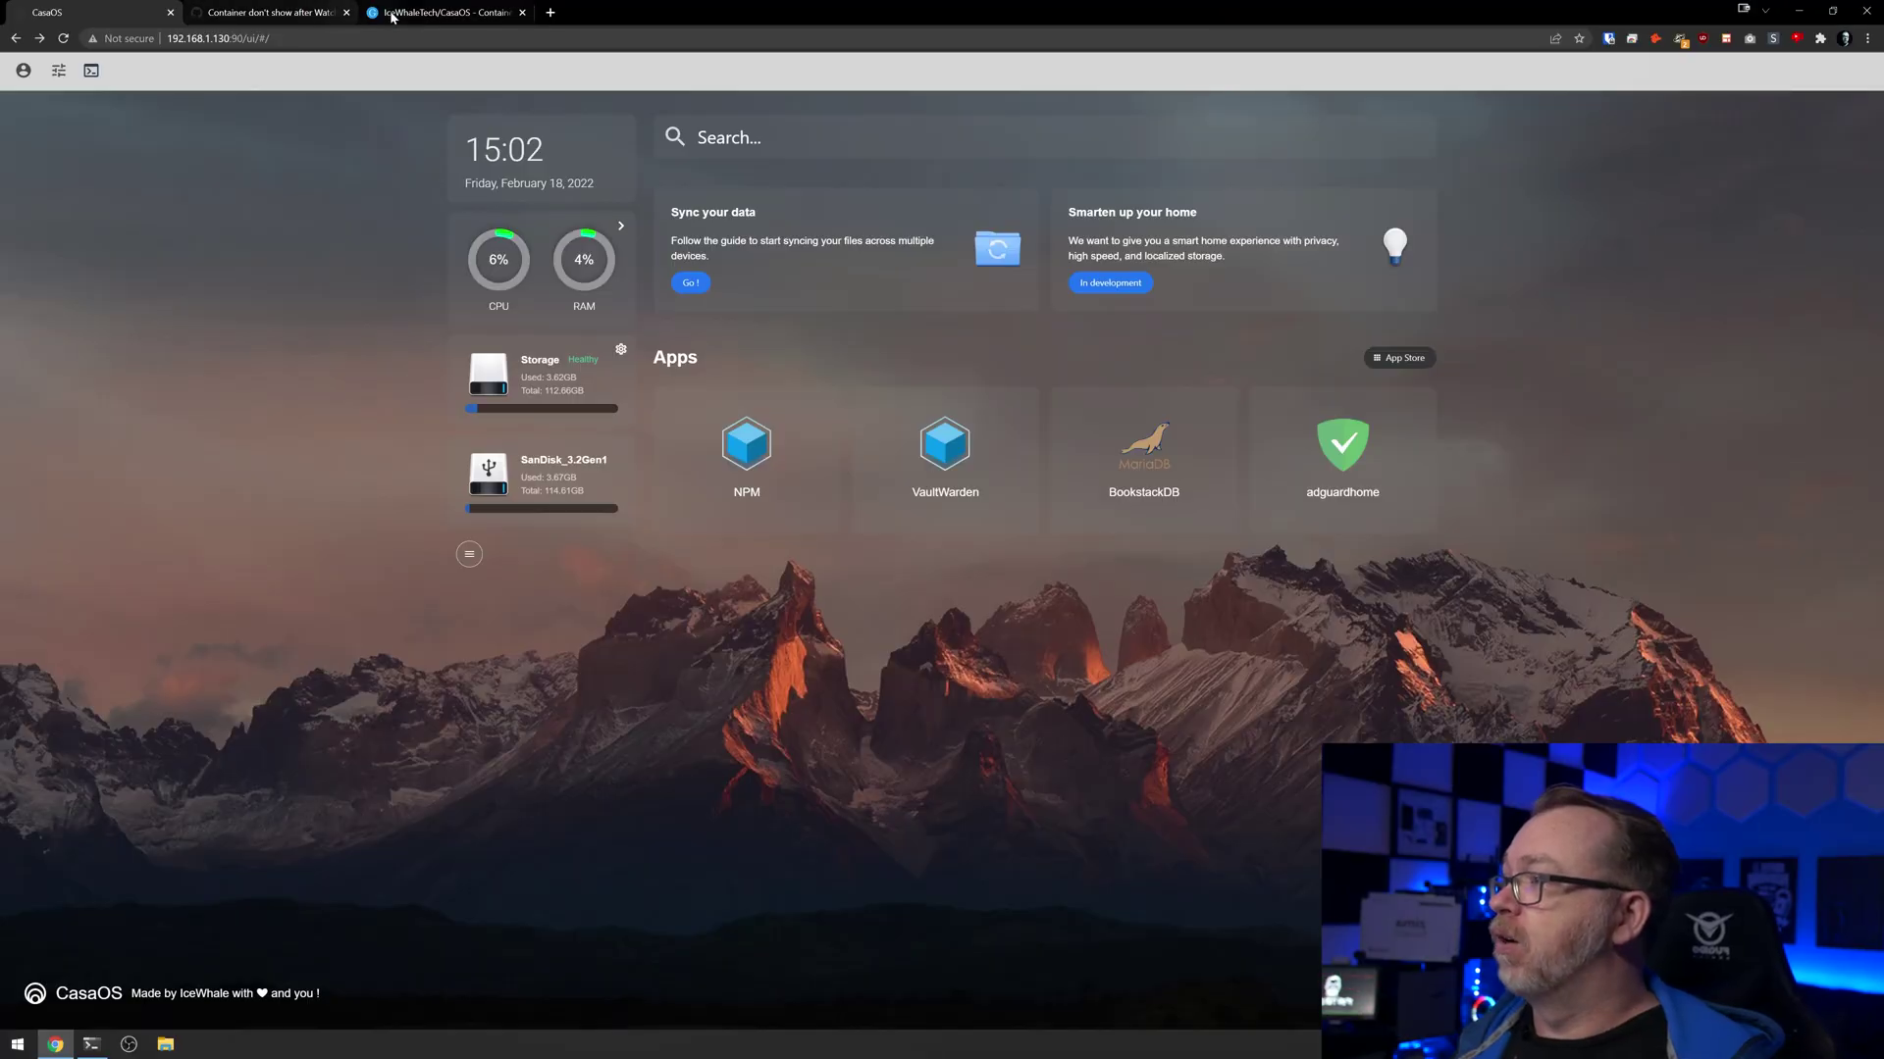
click(390, 15)
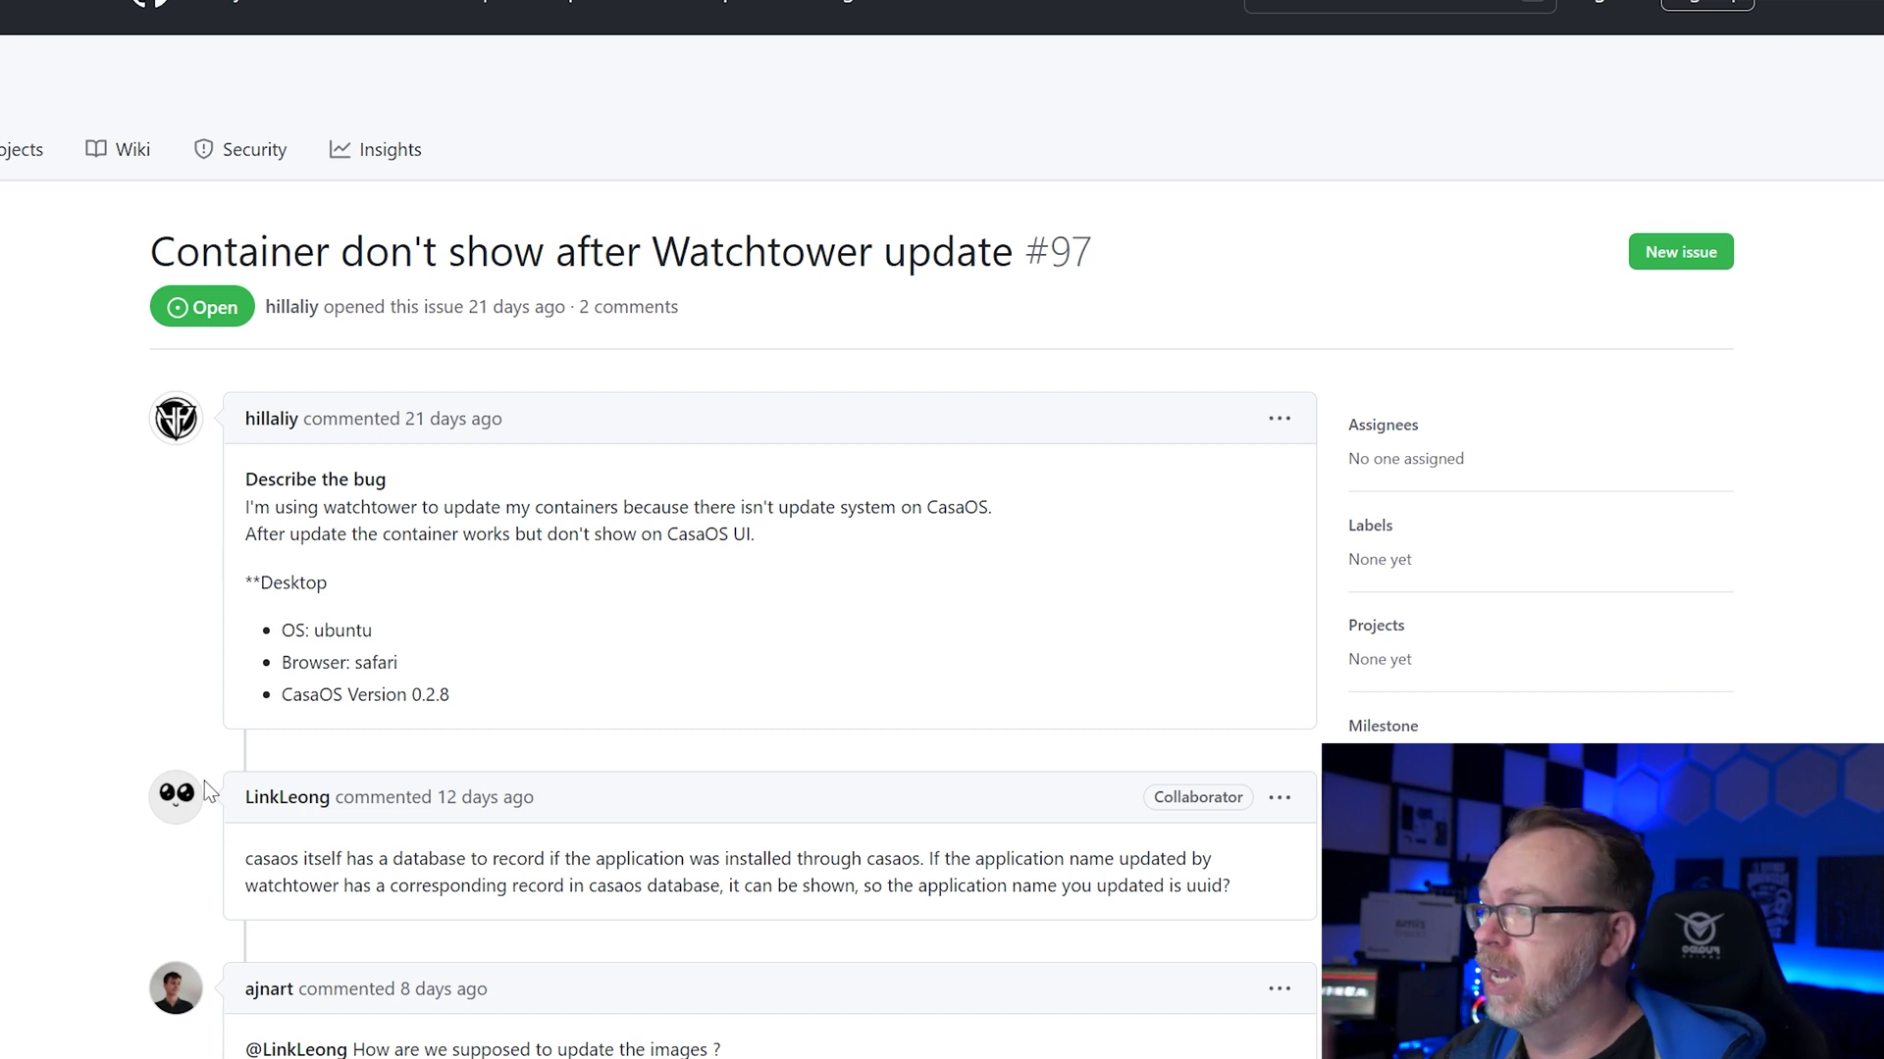
scroll(209, 793, down, 3)
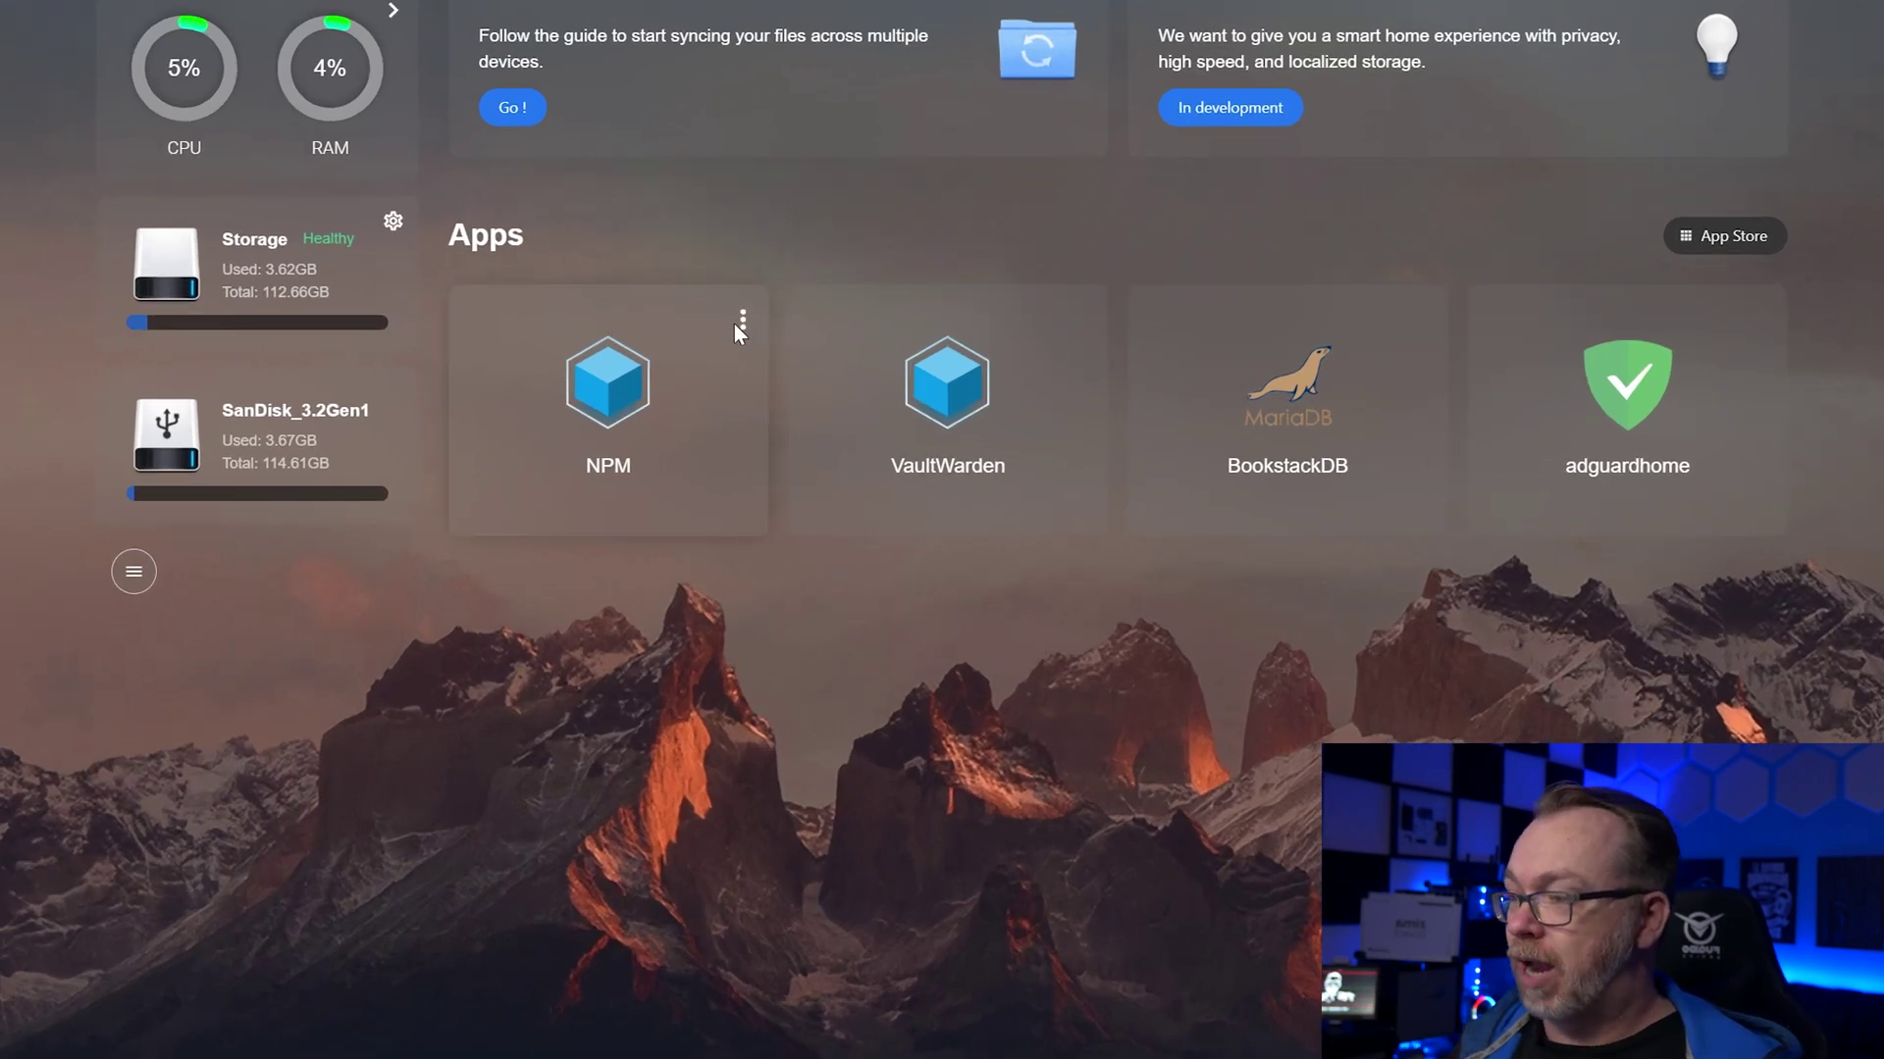
click(614, 388)
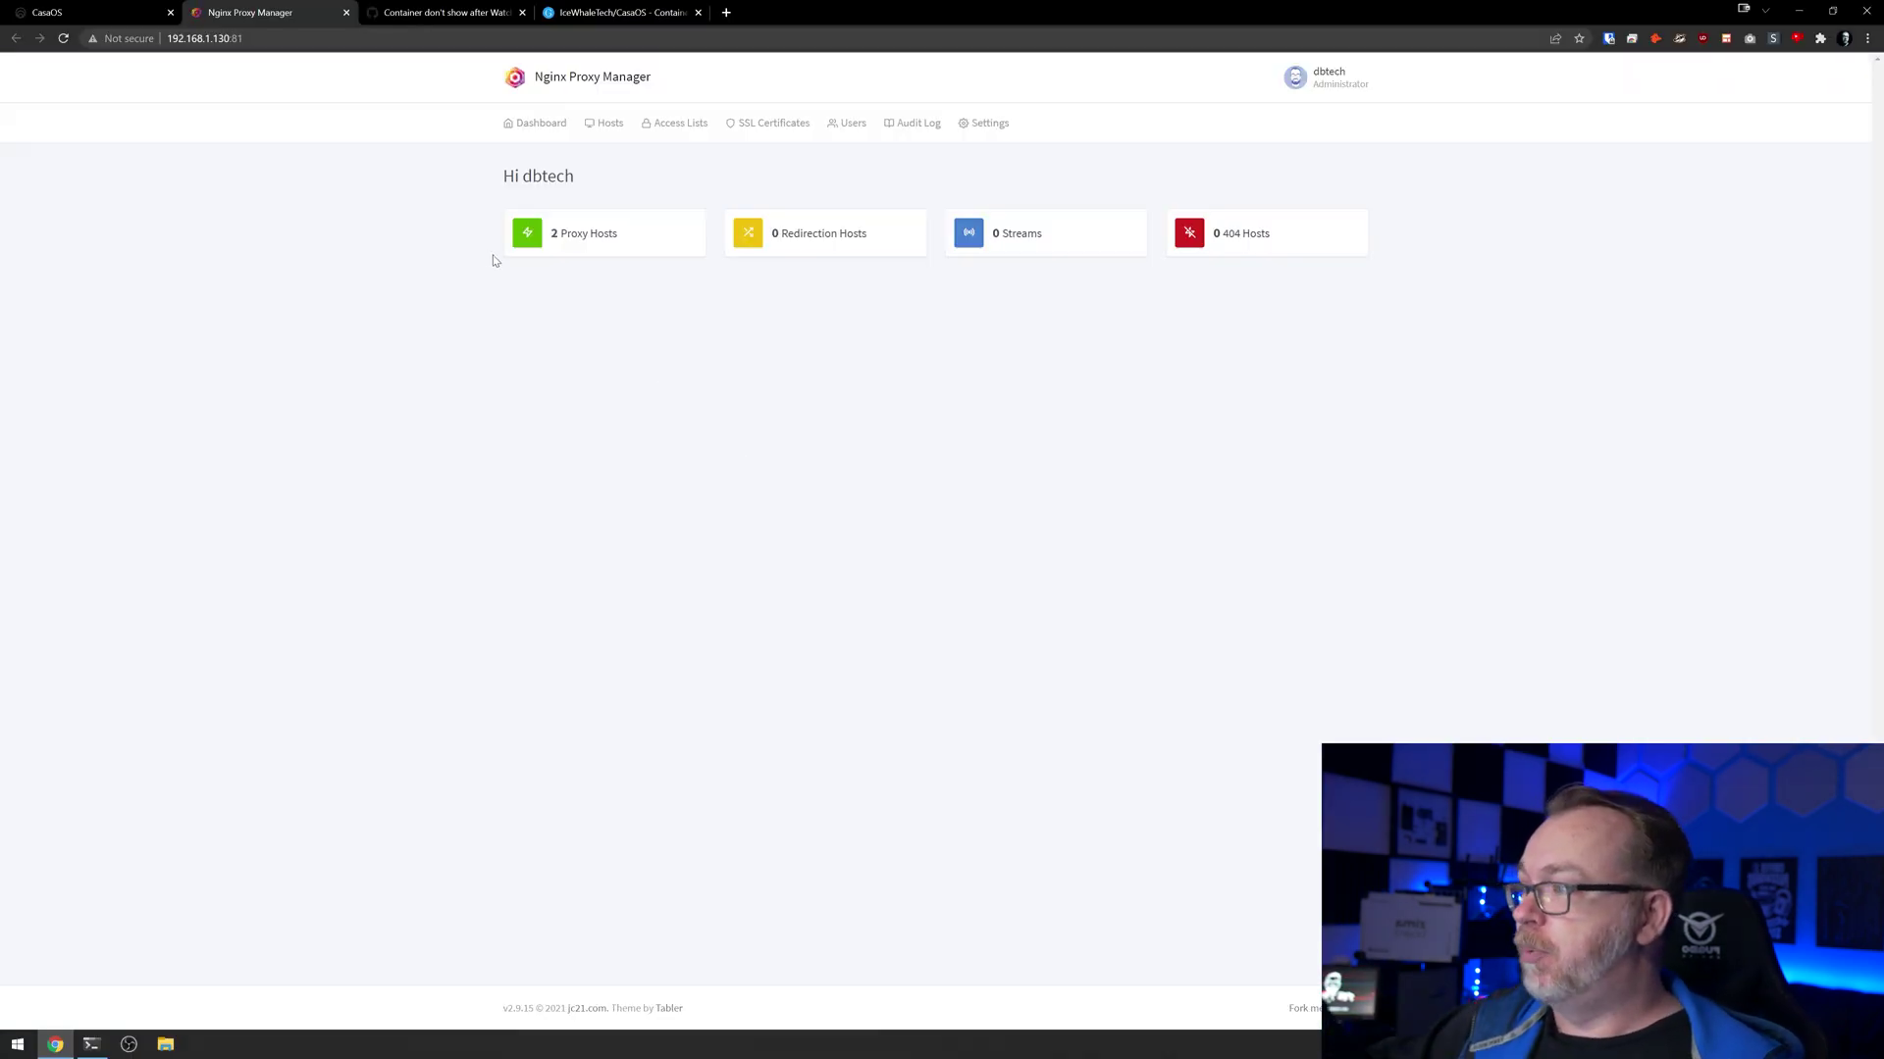
click(603, 244)
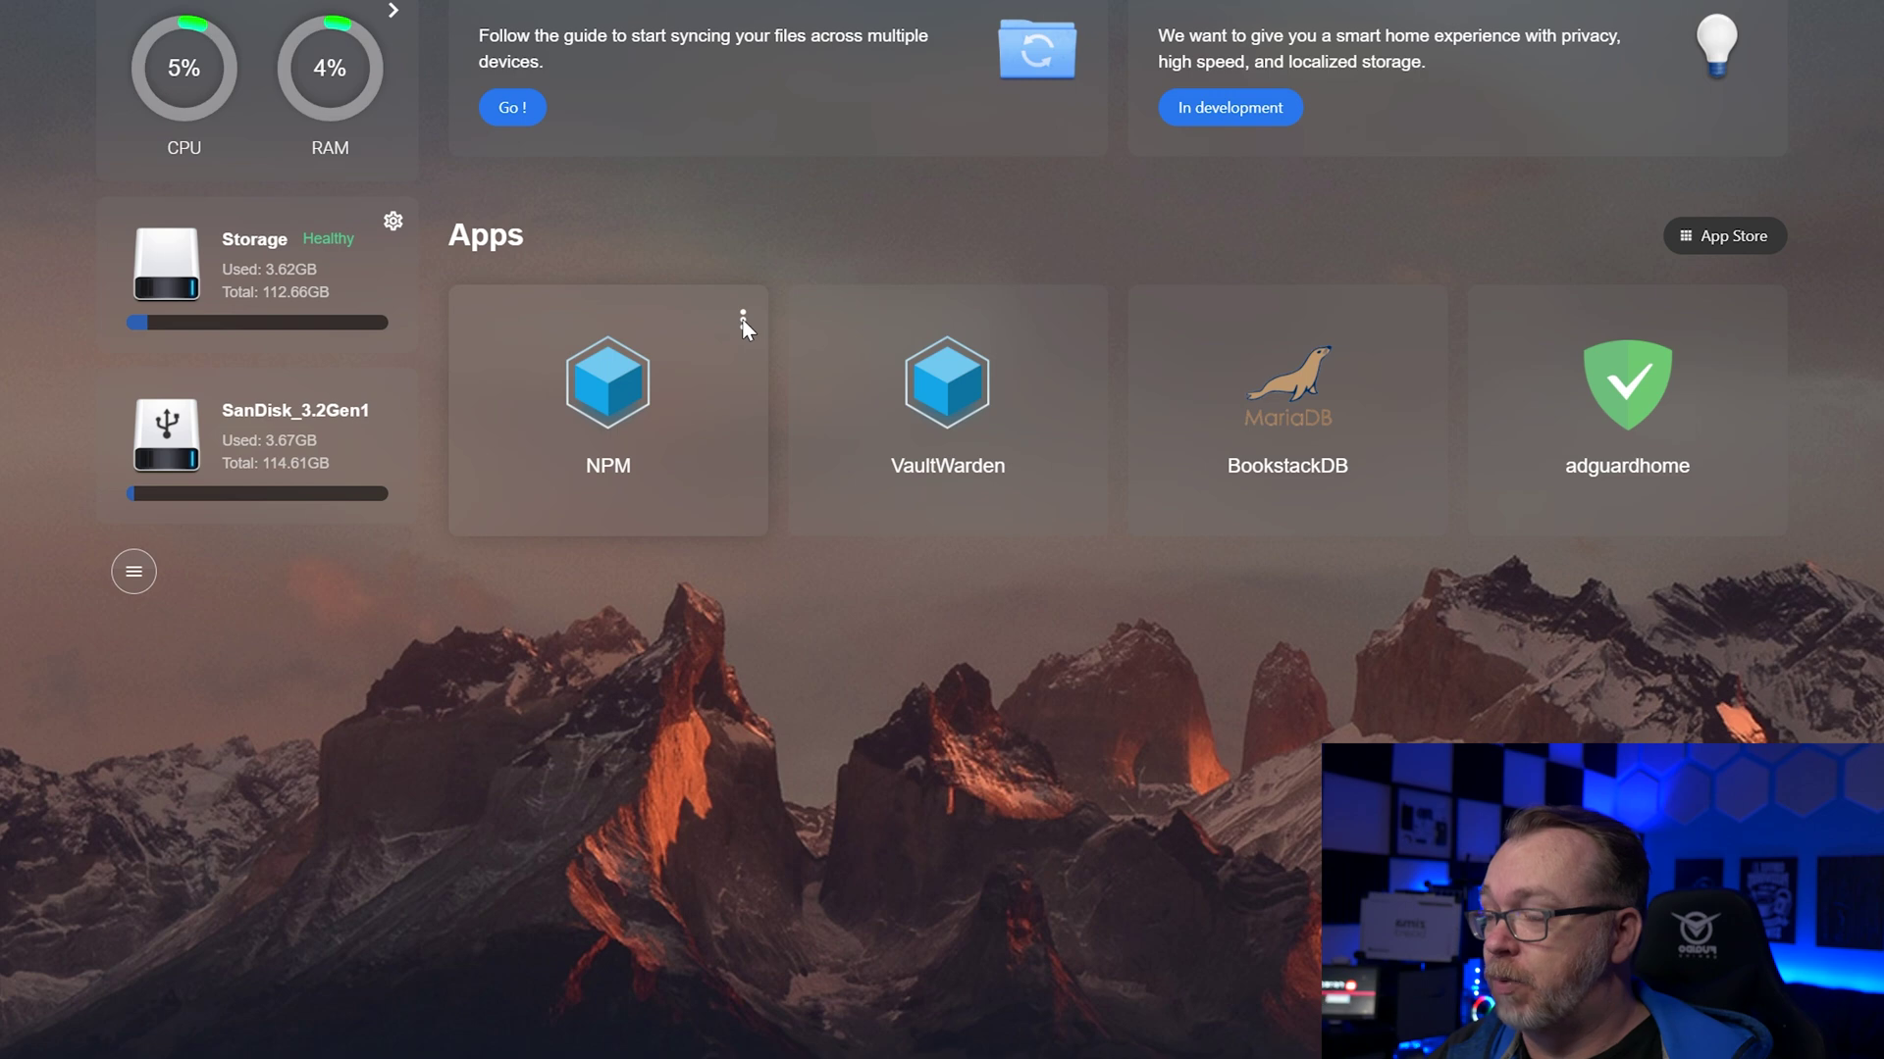
Step: Export the NPM app's settings as NPM.json and close its settings dialog
click(744, 320)
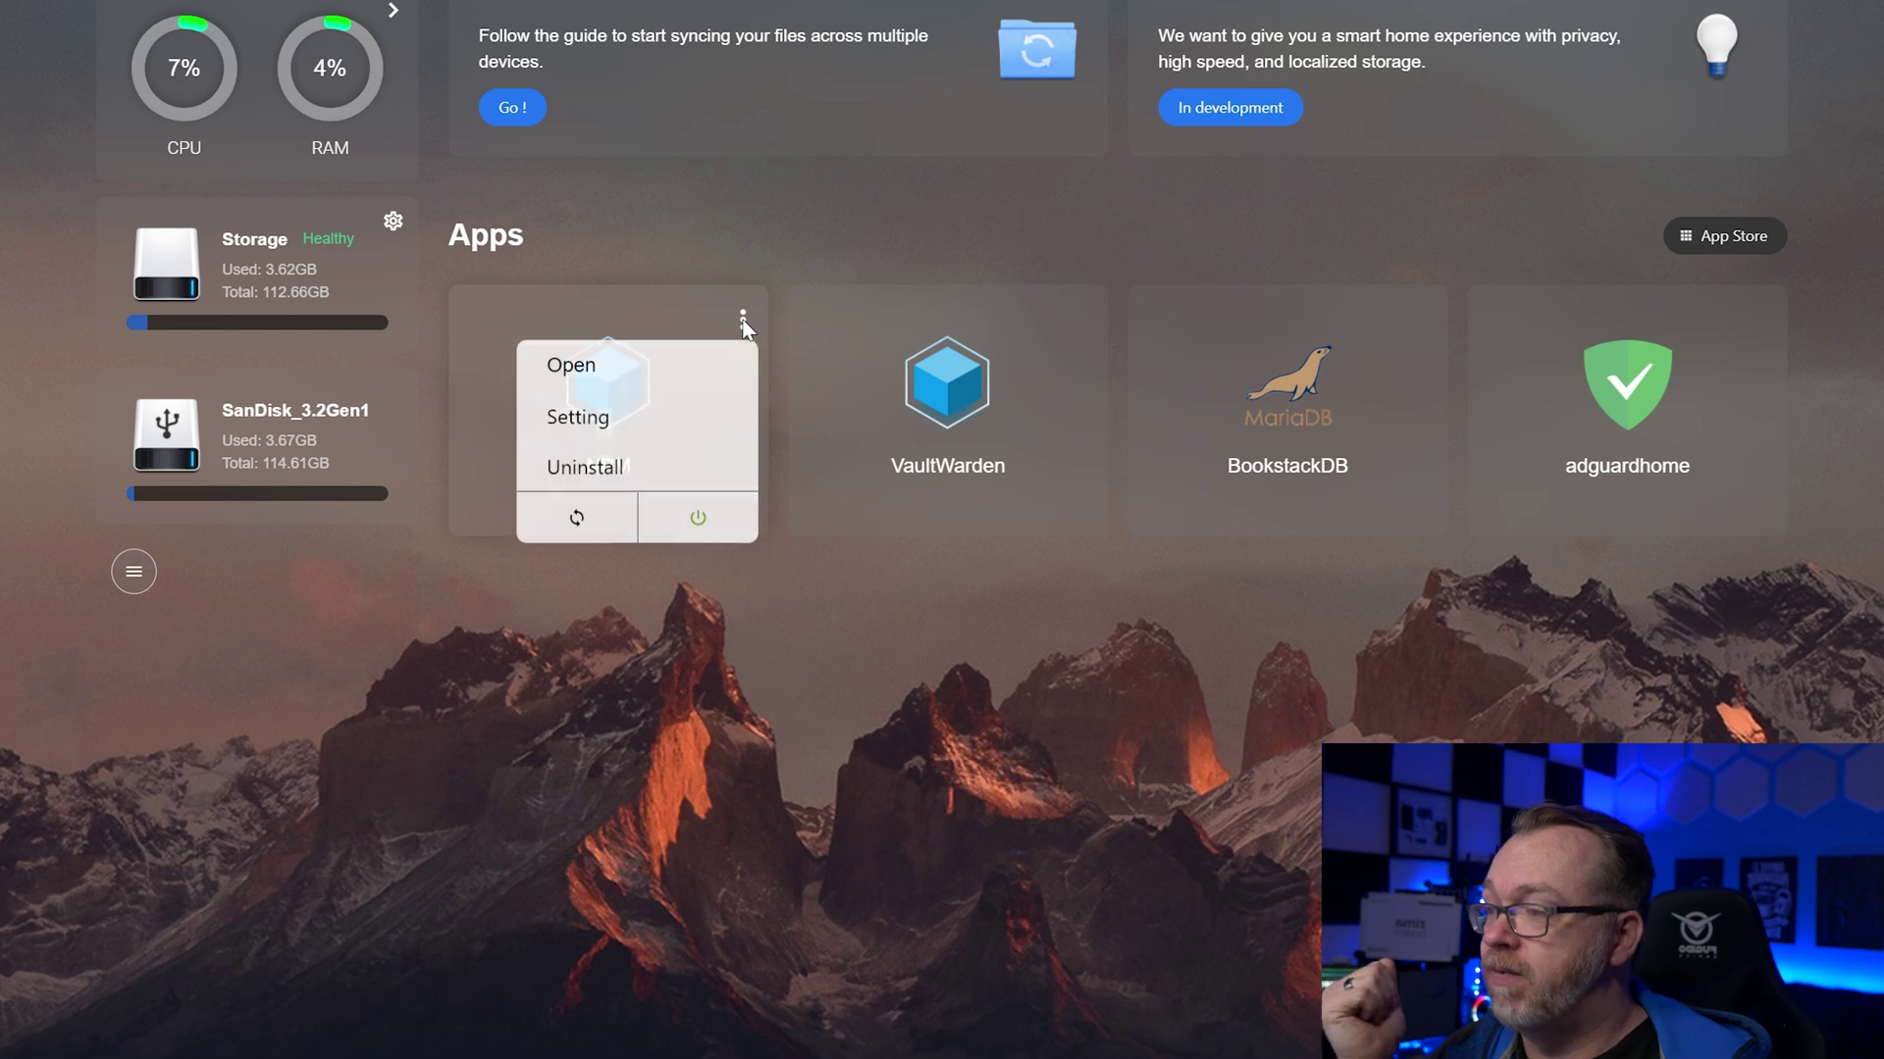
click(621, 416)
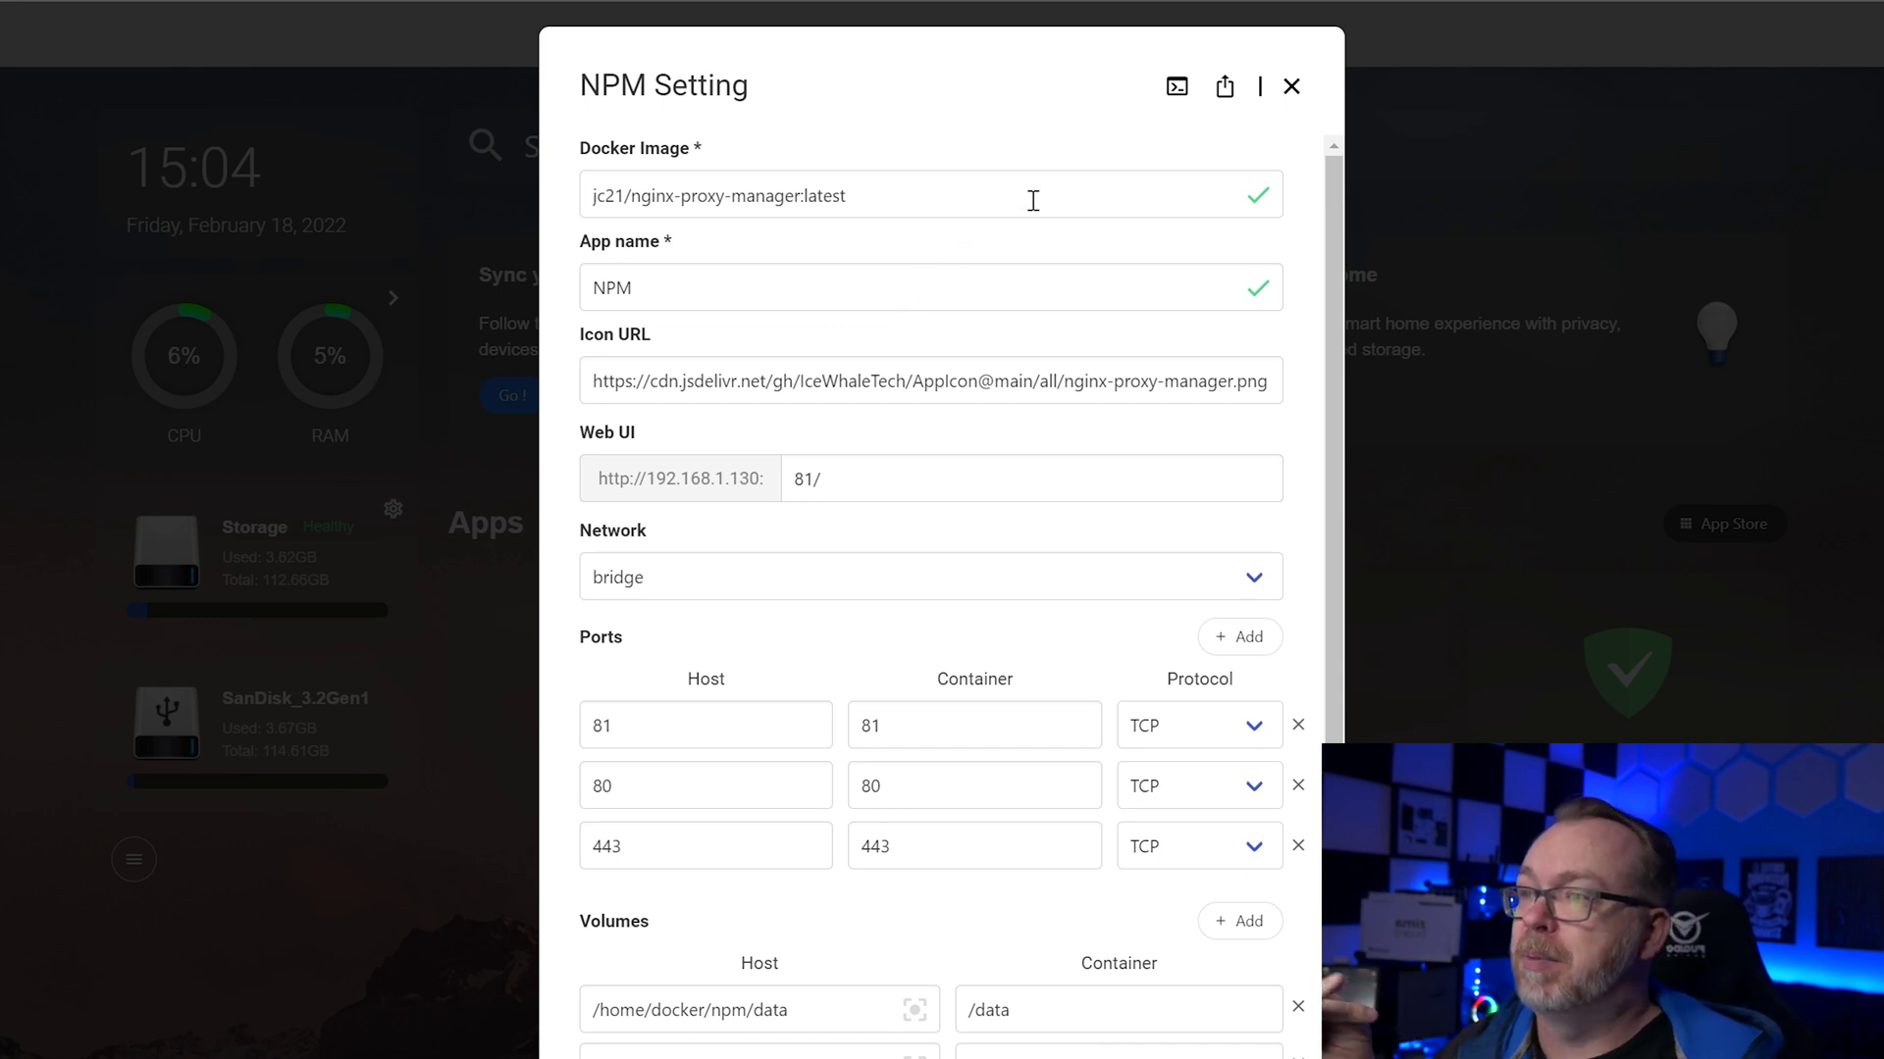
click(1224, 90)
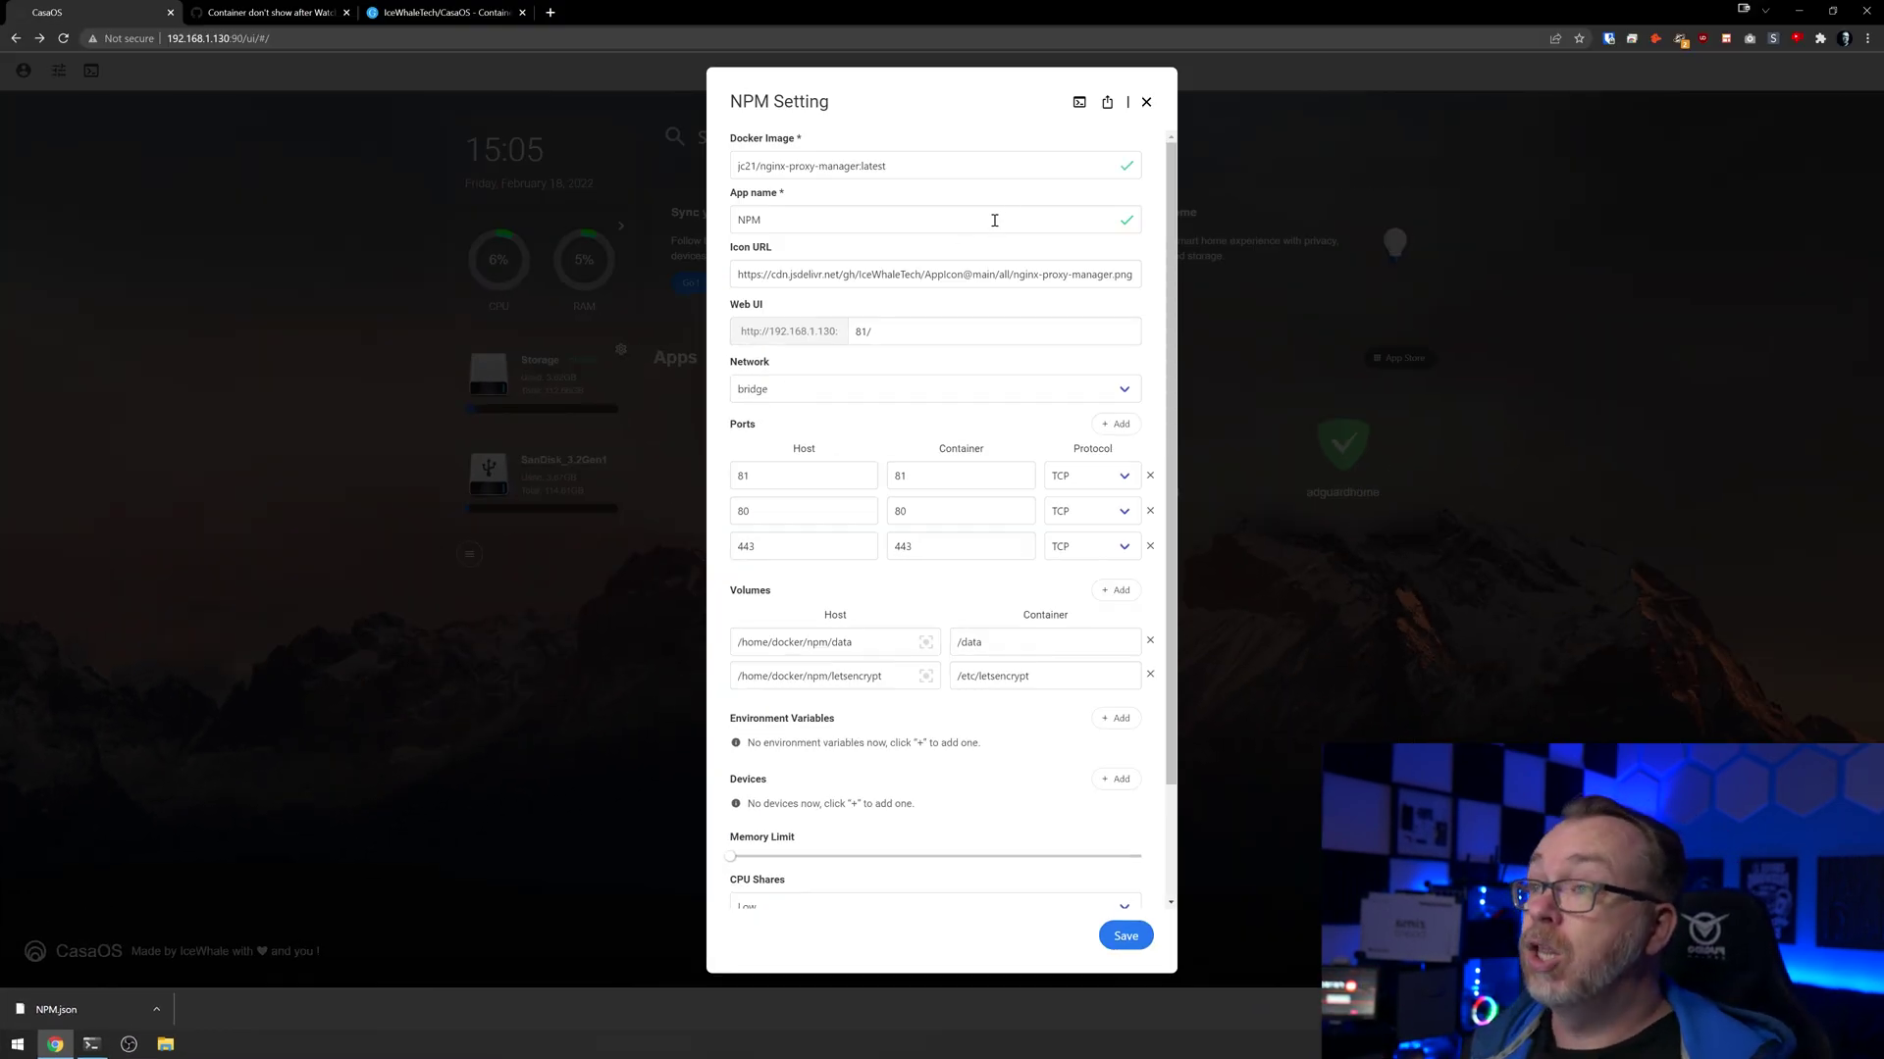
click(1145, 102)
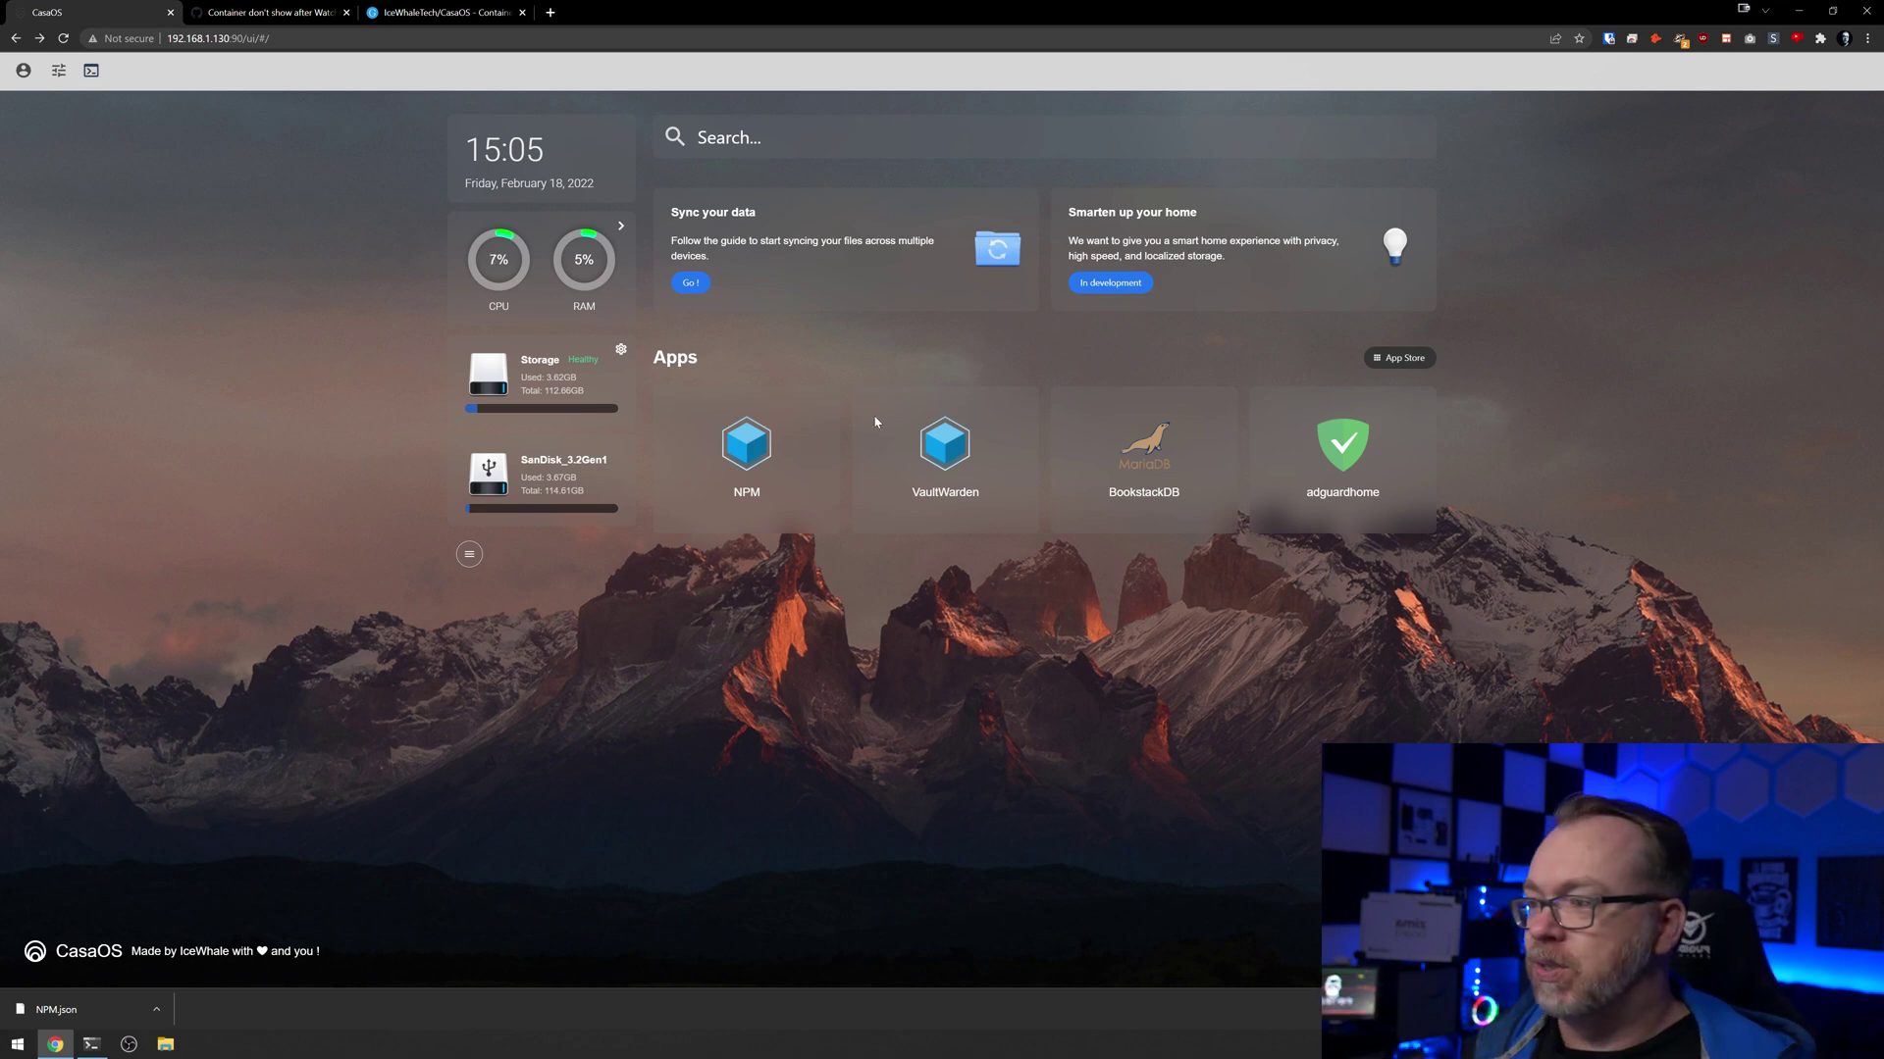
Step: Uninstall the NPM app, confirming removal in the Attention dialog
click(826, 408)
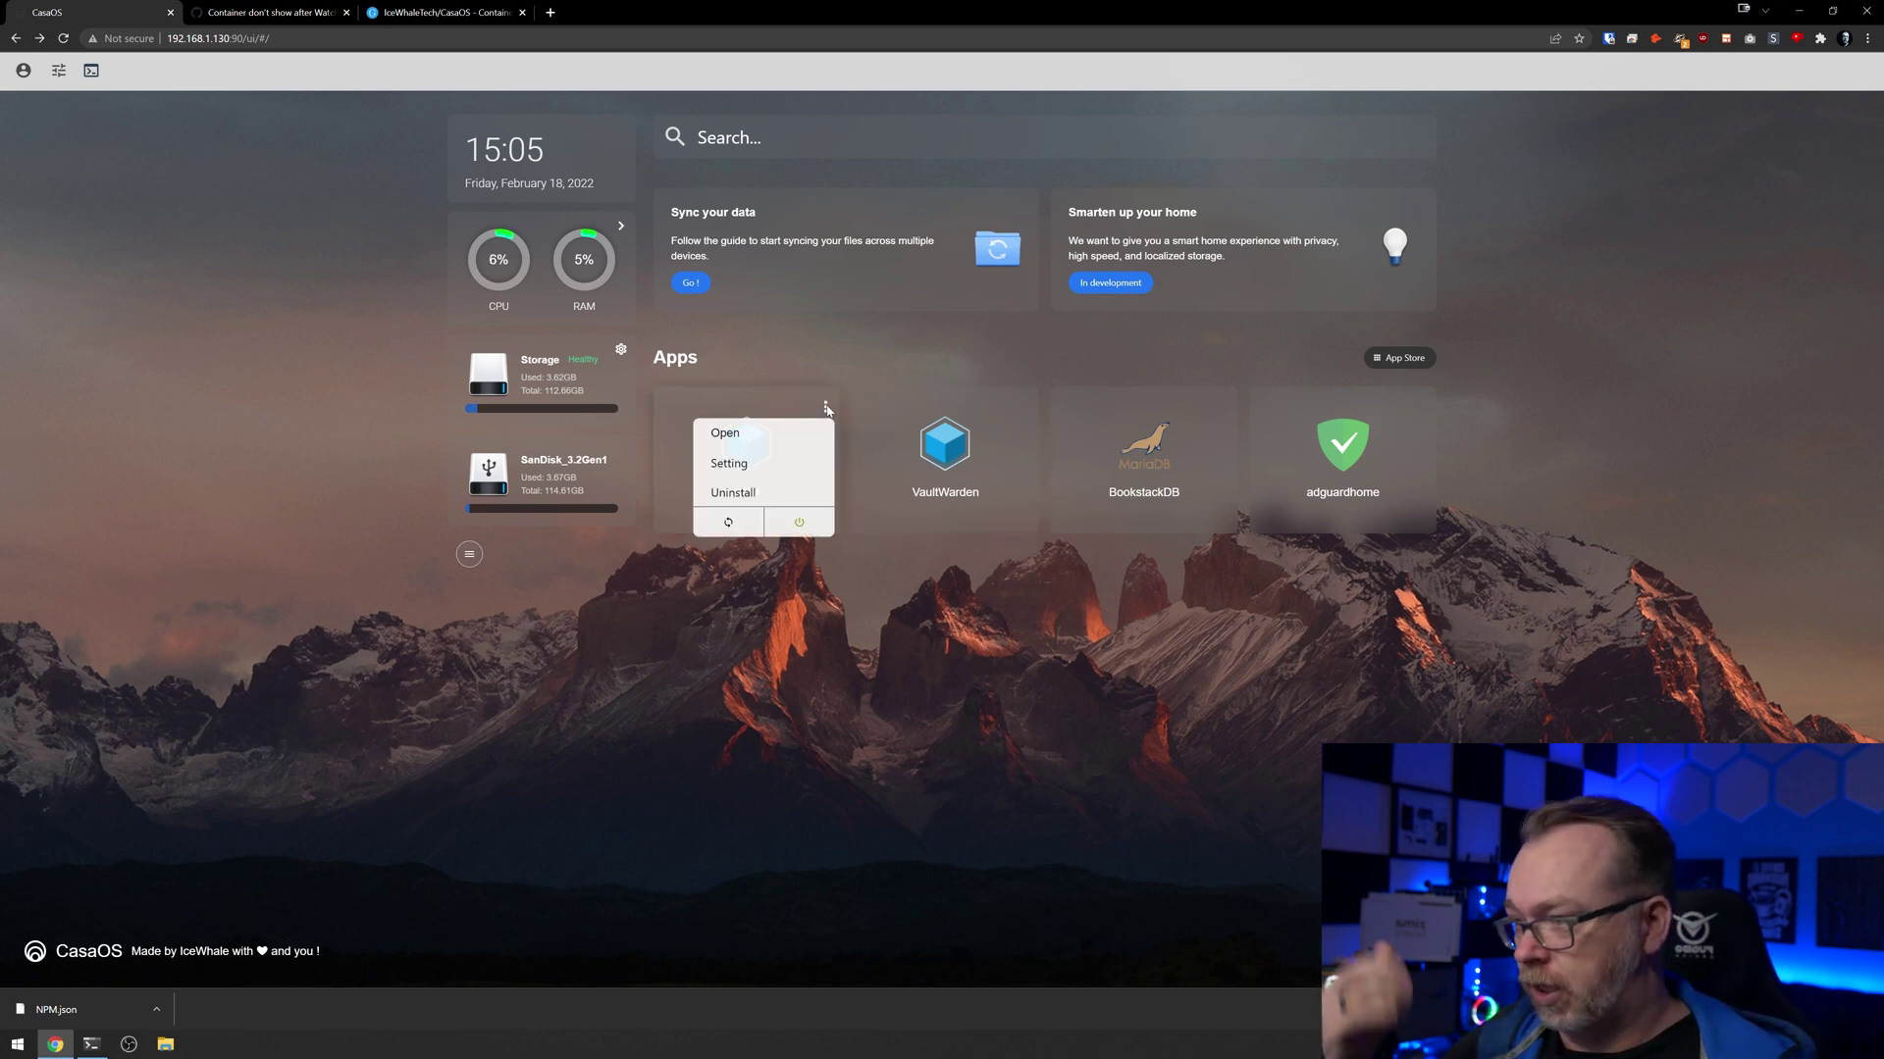
click(734, 493)
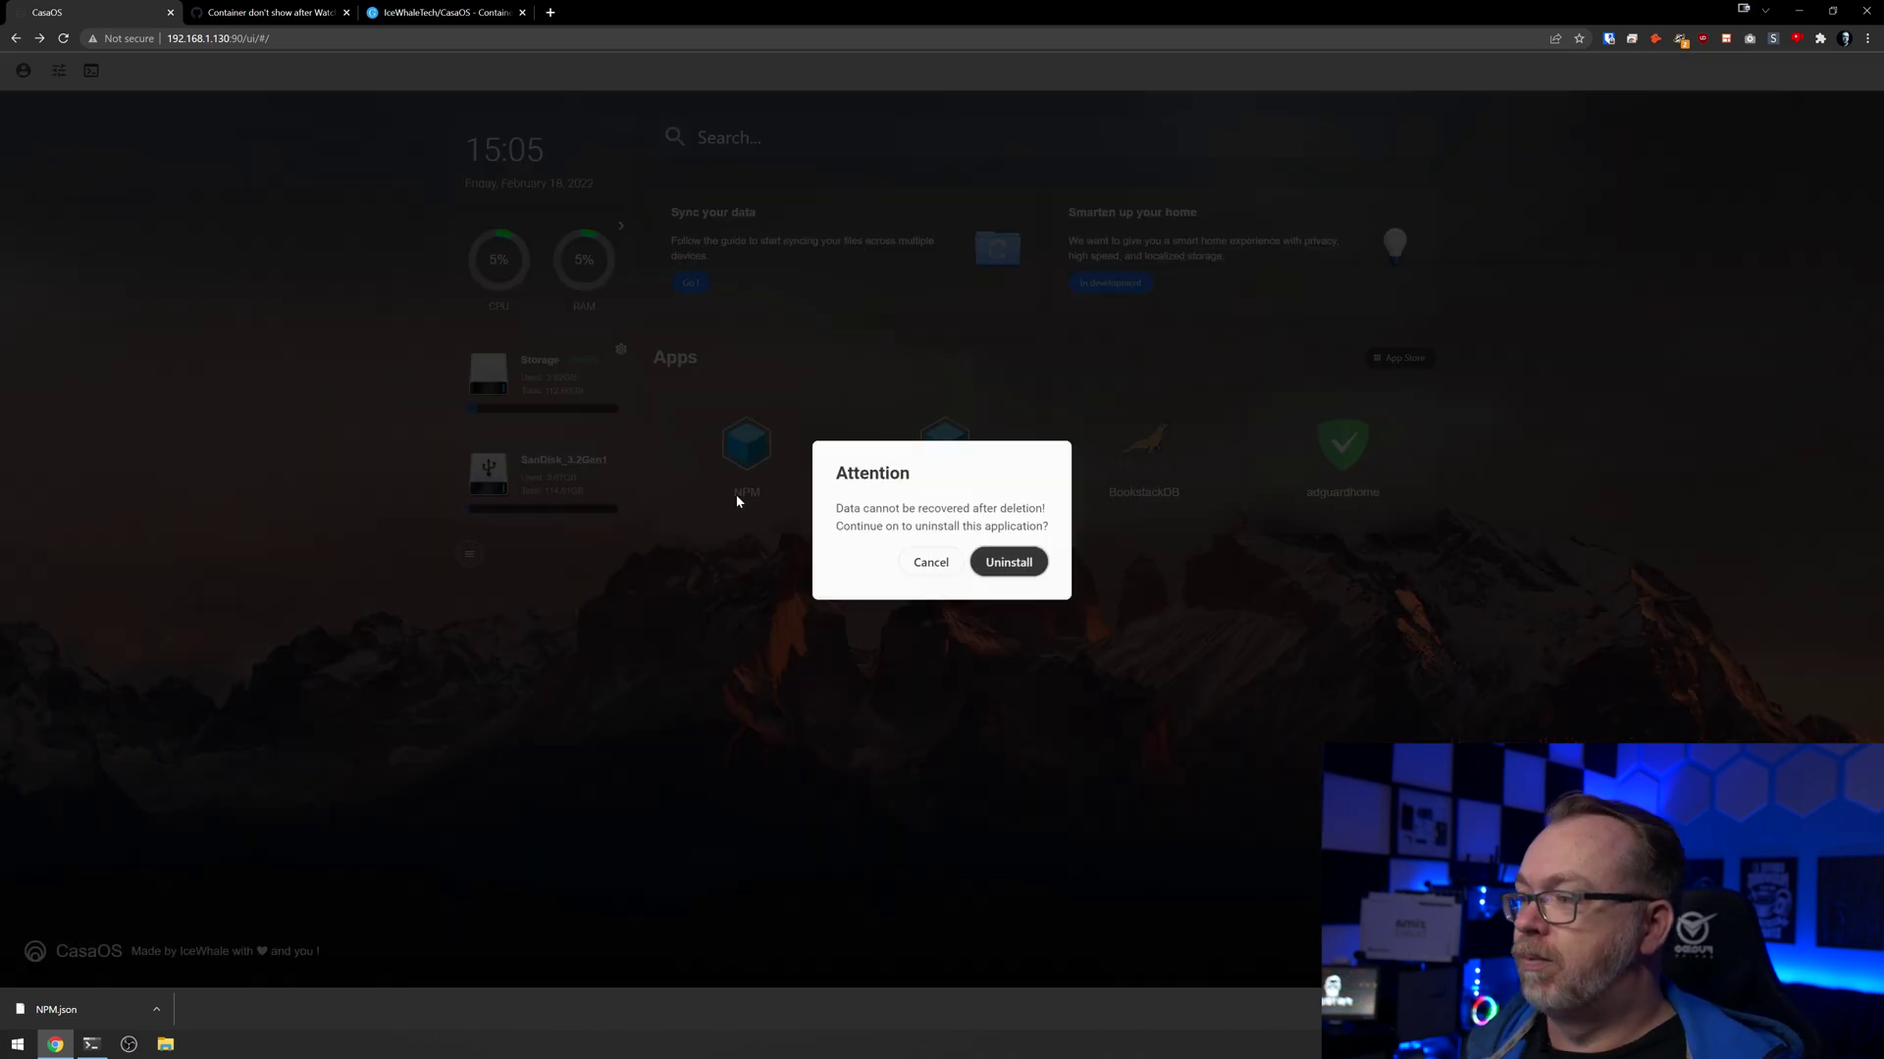
click(999, 567)
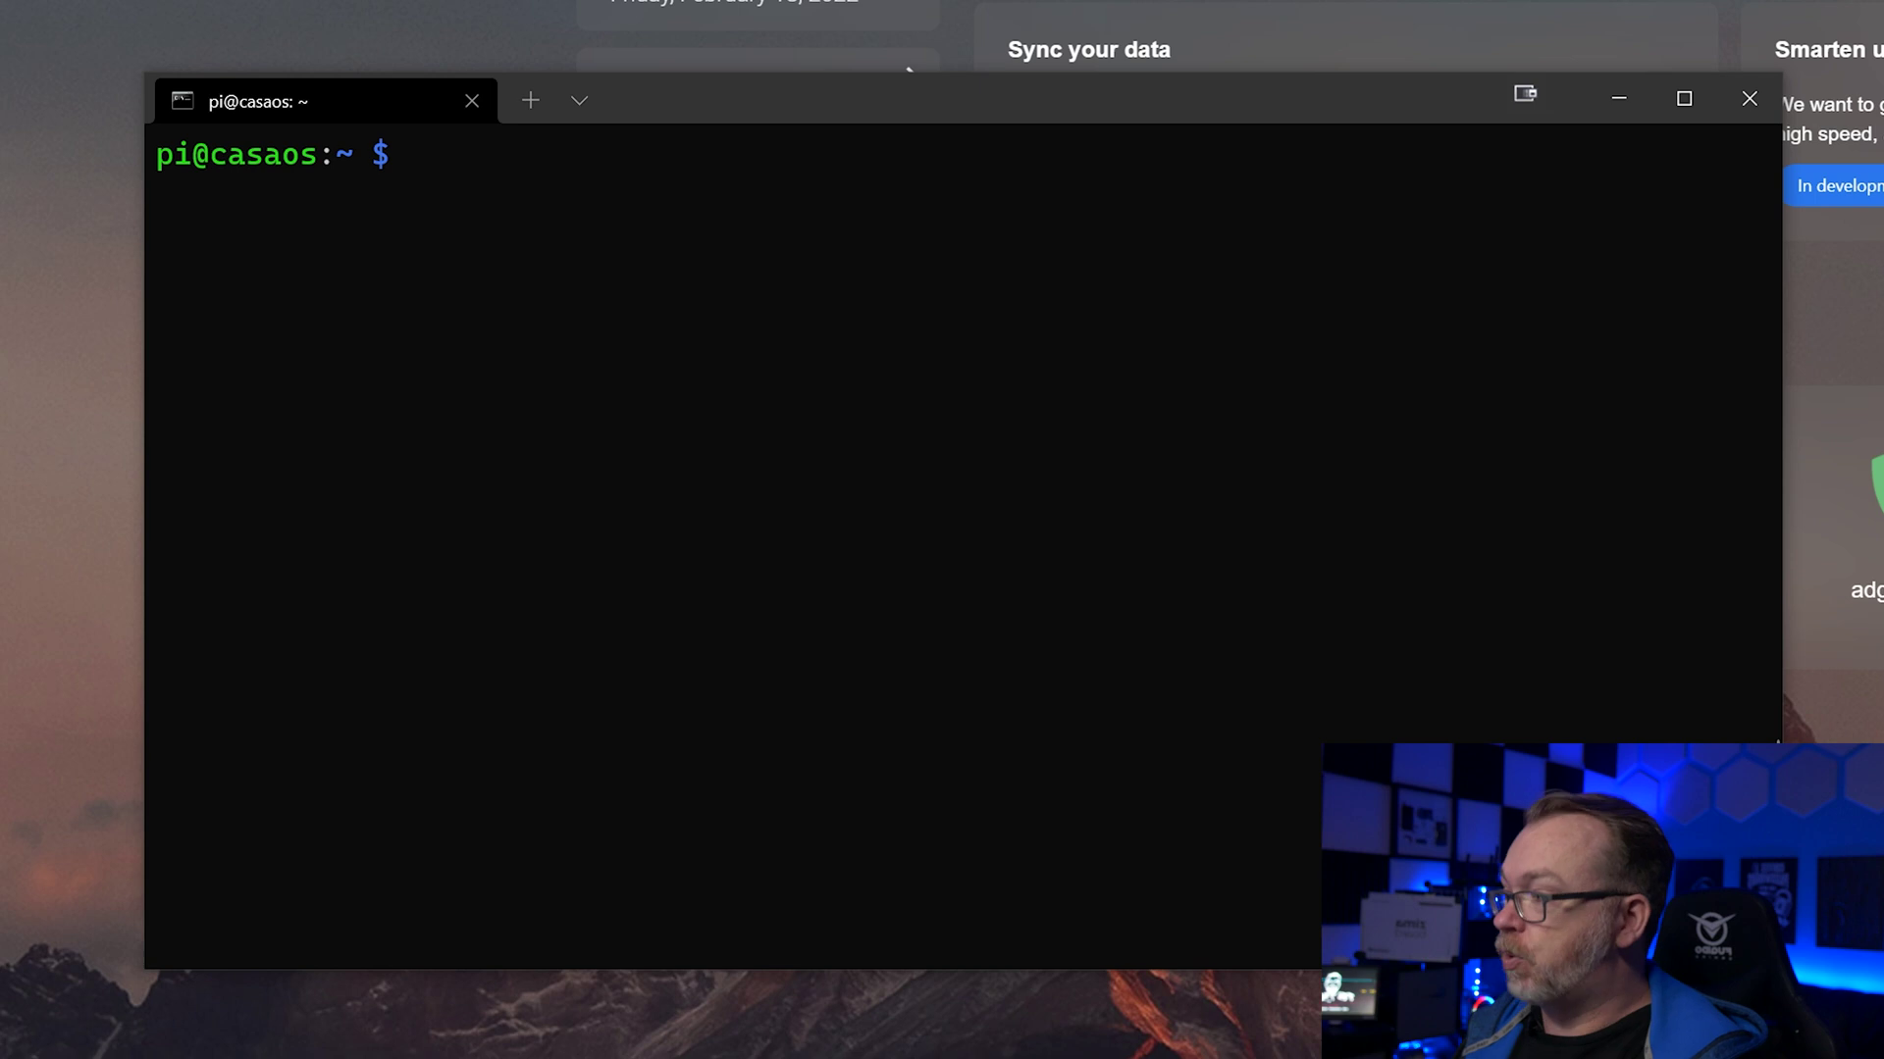
Step: Change into /home/docker/npm and list its contents
text(cd /home/docker/)
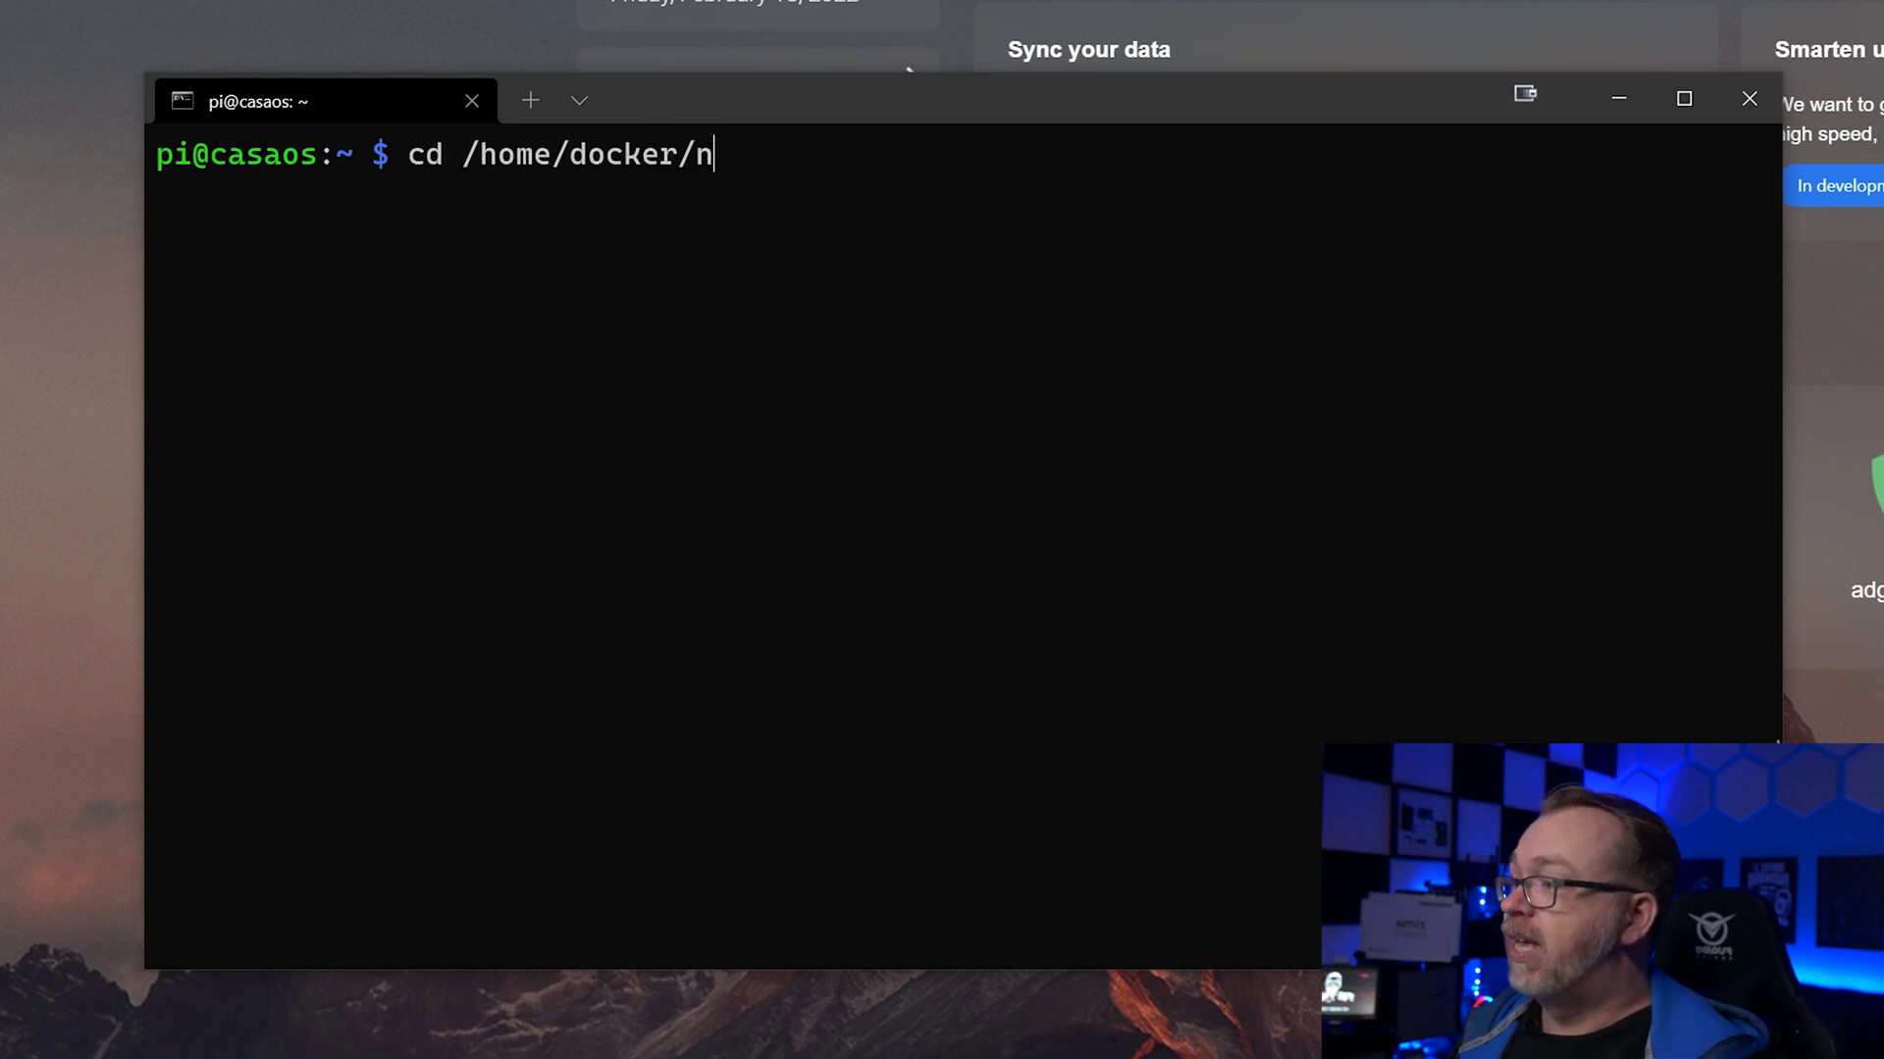
text(npm)
key(Return)
text(ls)
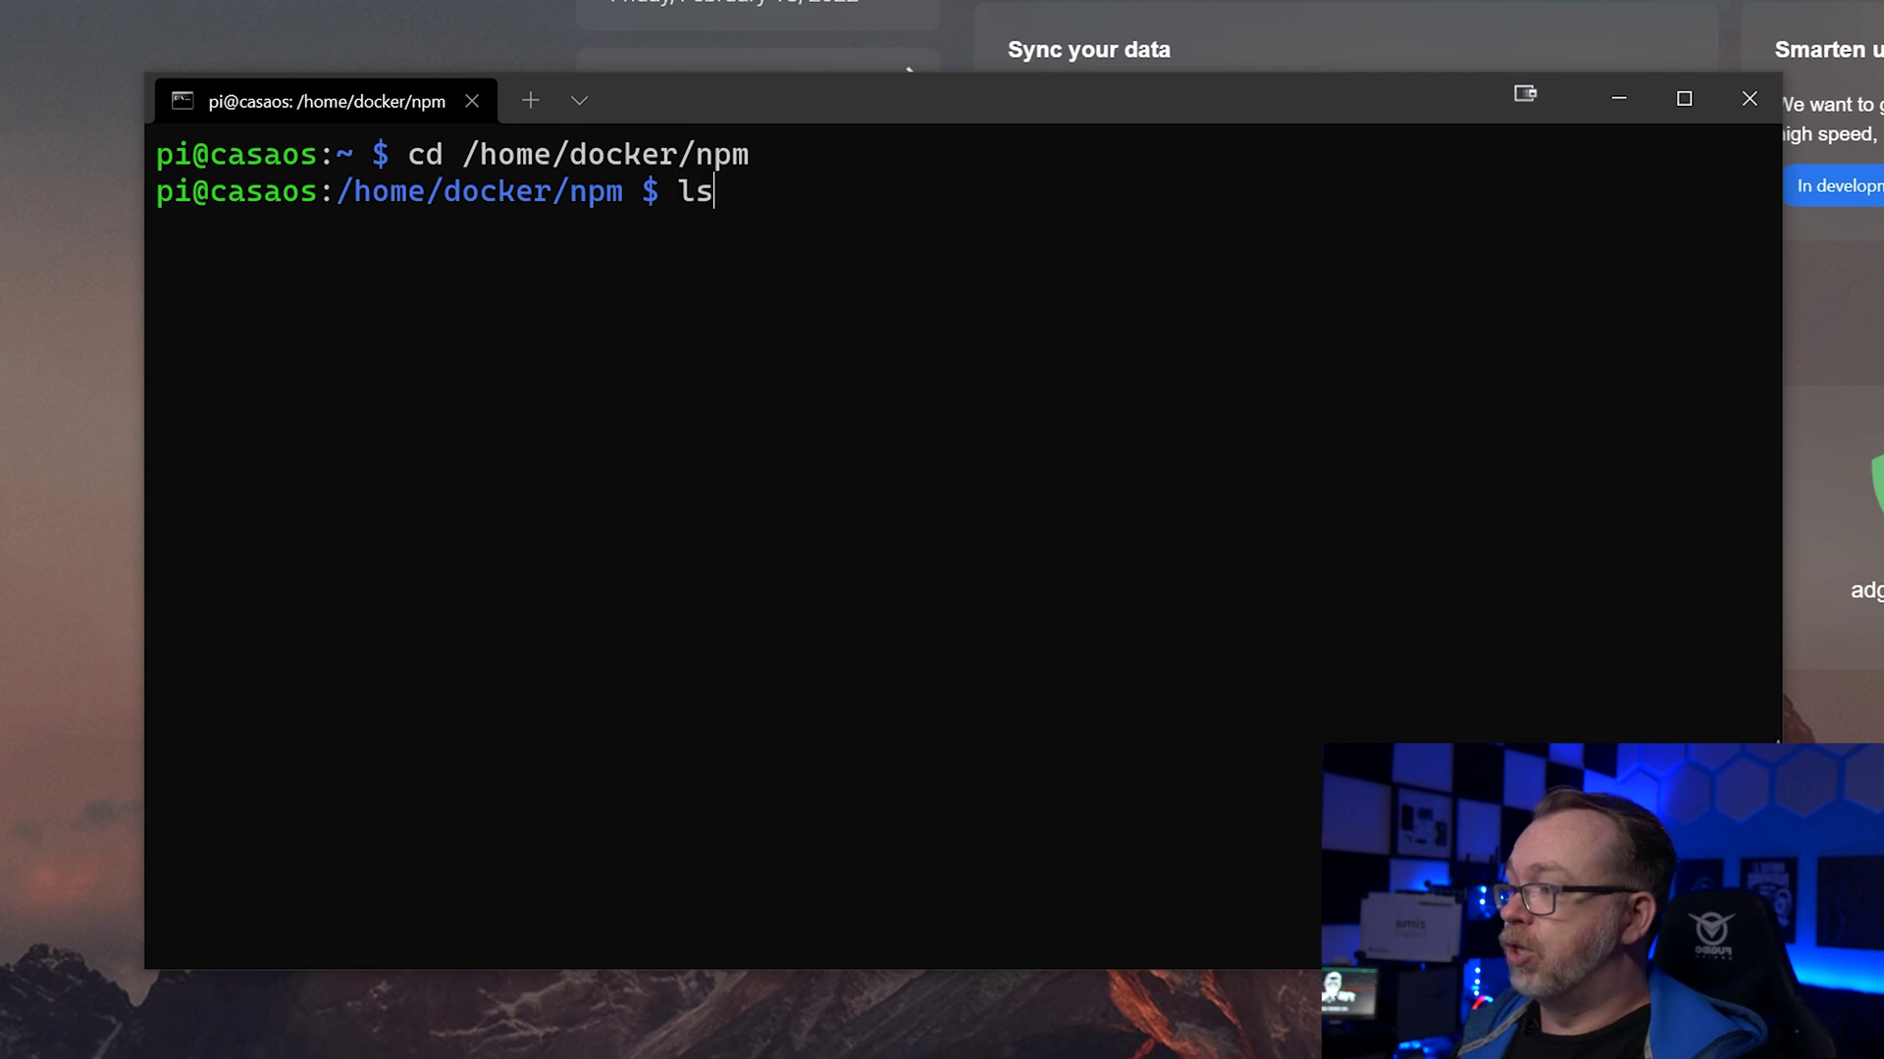
key(Return)
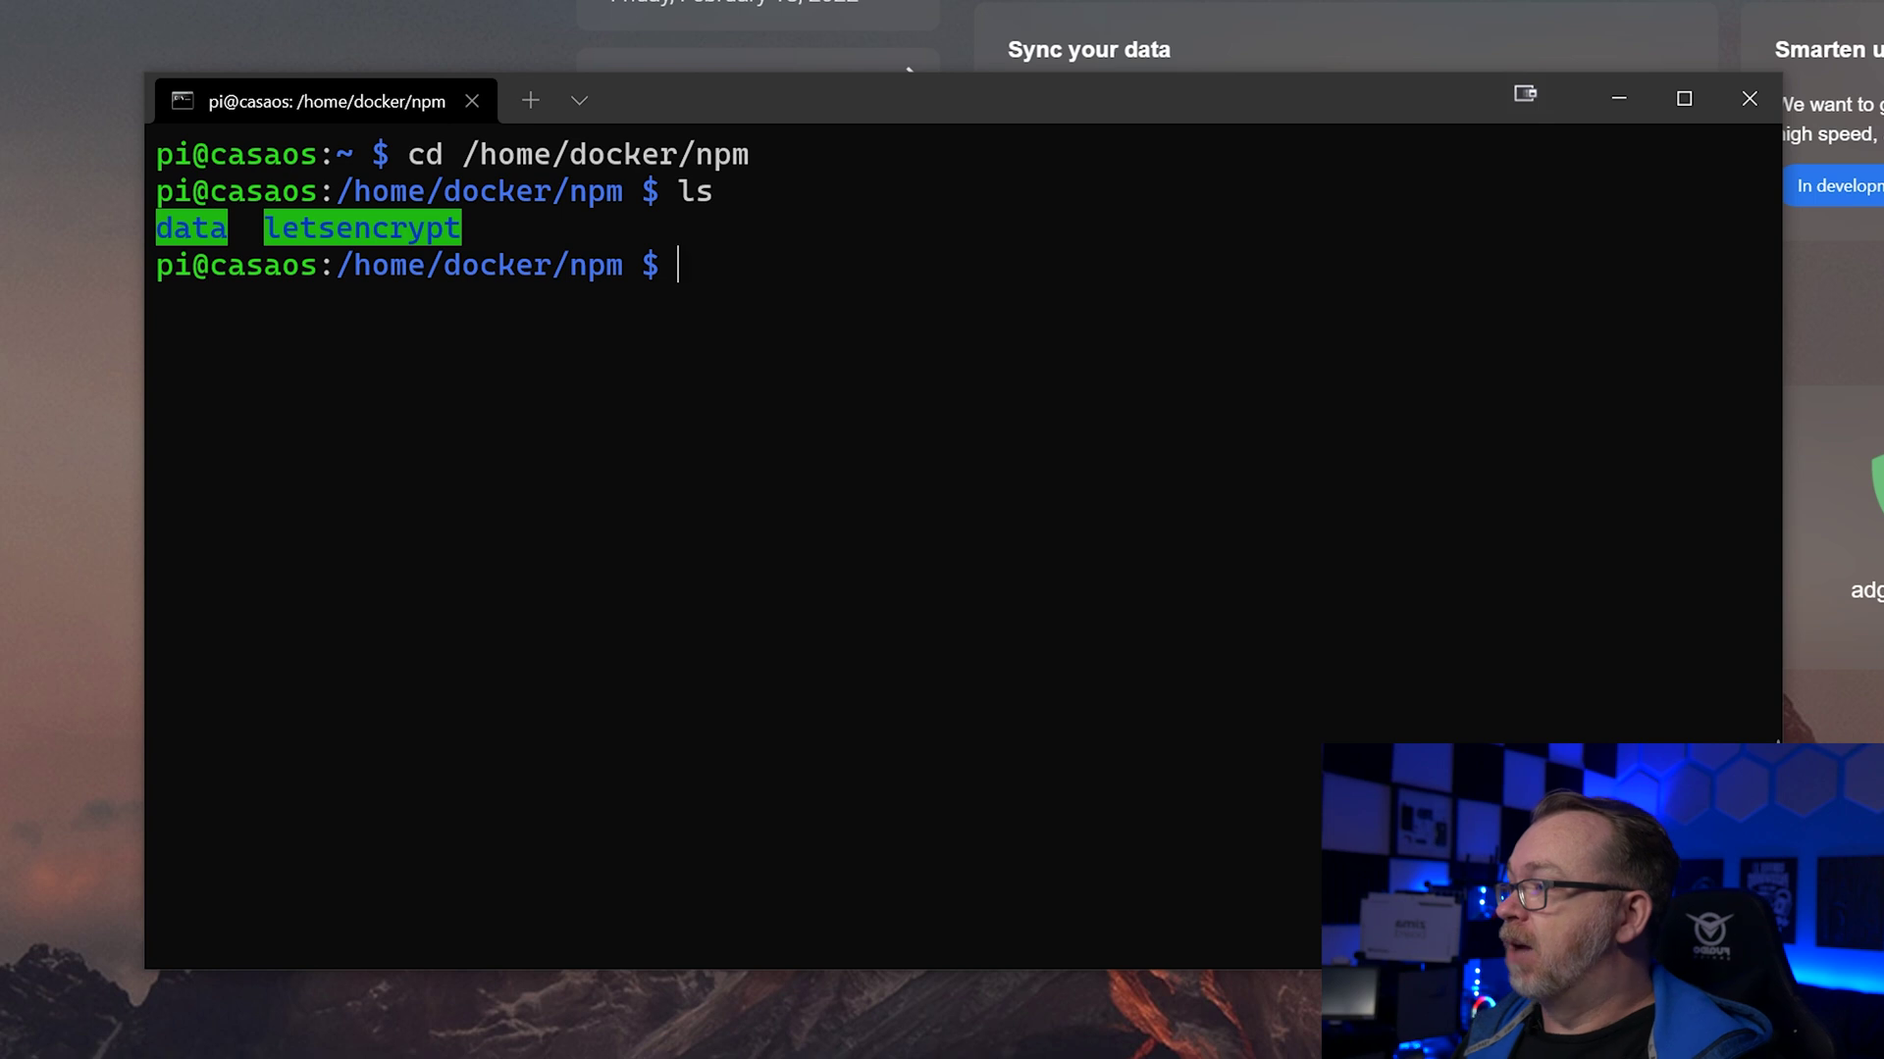
Step: Move into the data folder and then logs, listing the contents of each
text(c)
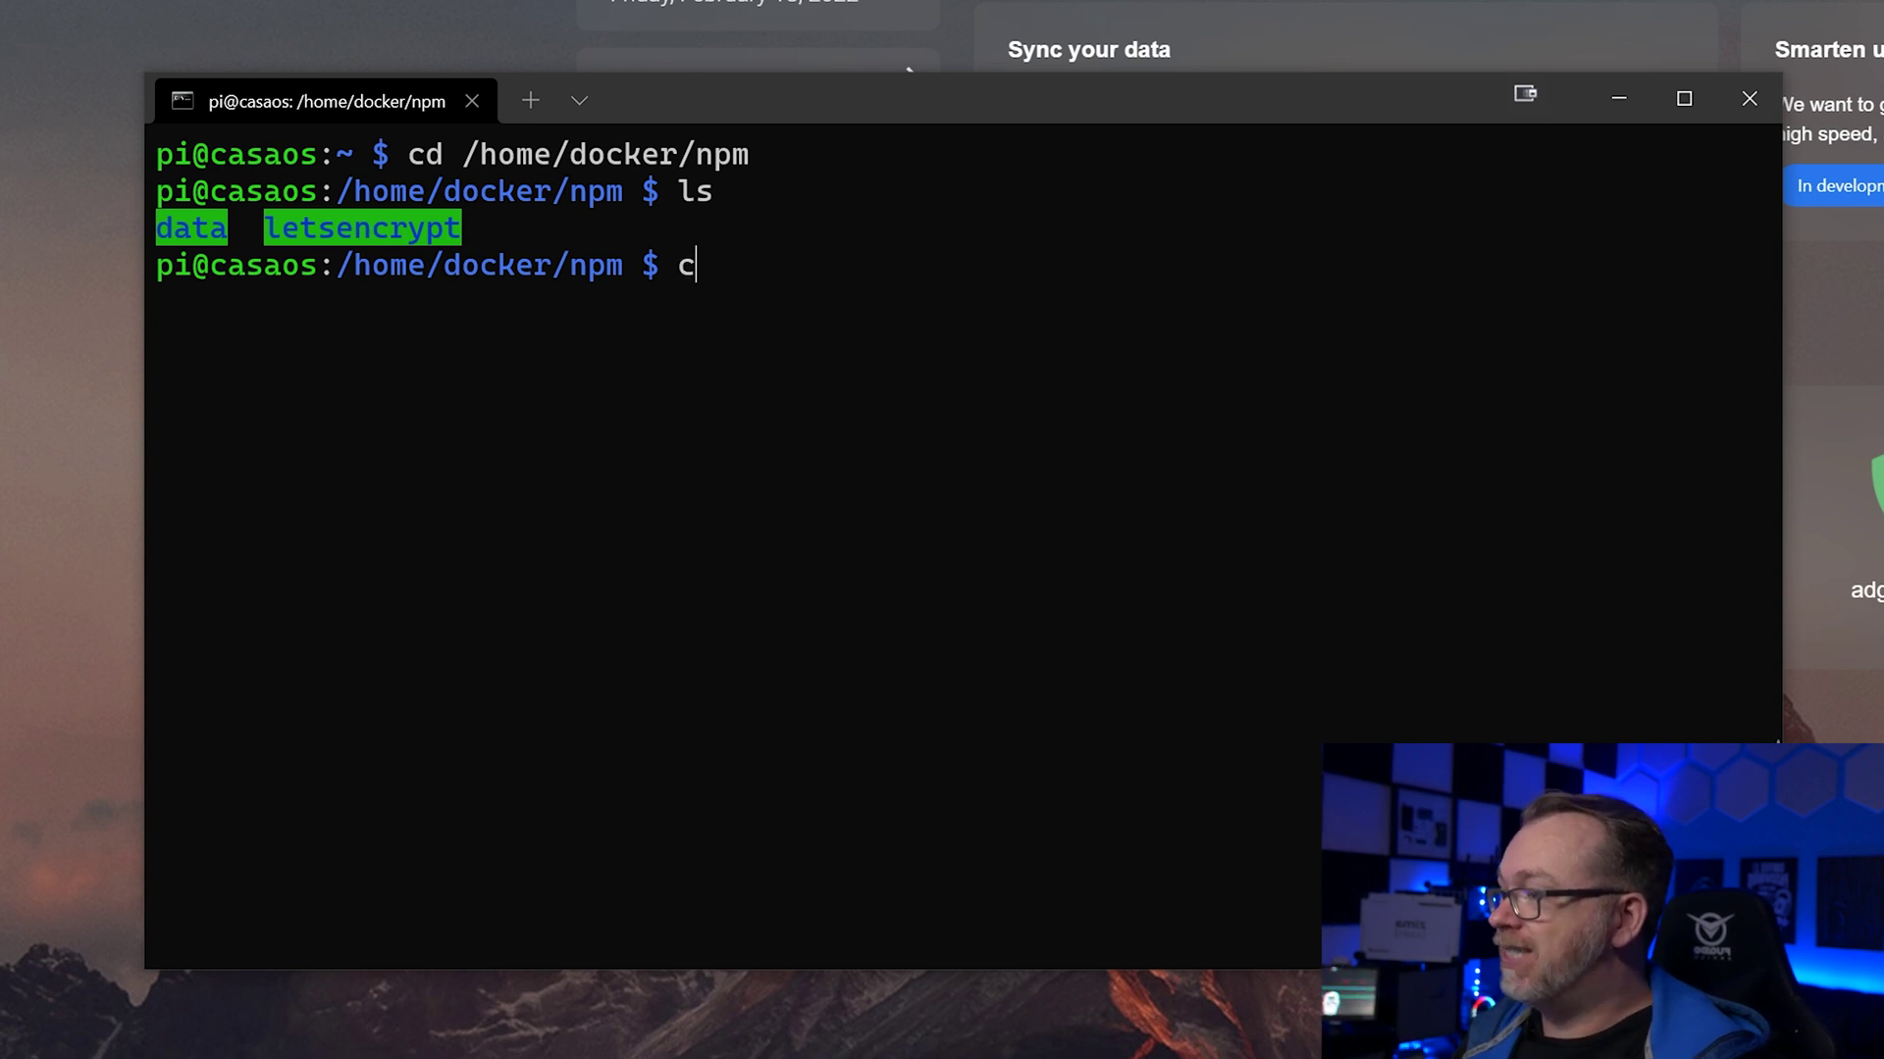
text(d data)
key(Return)
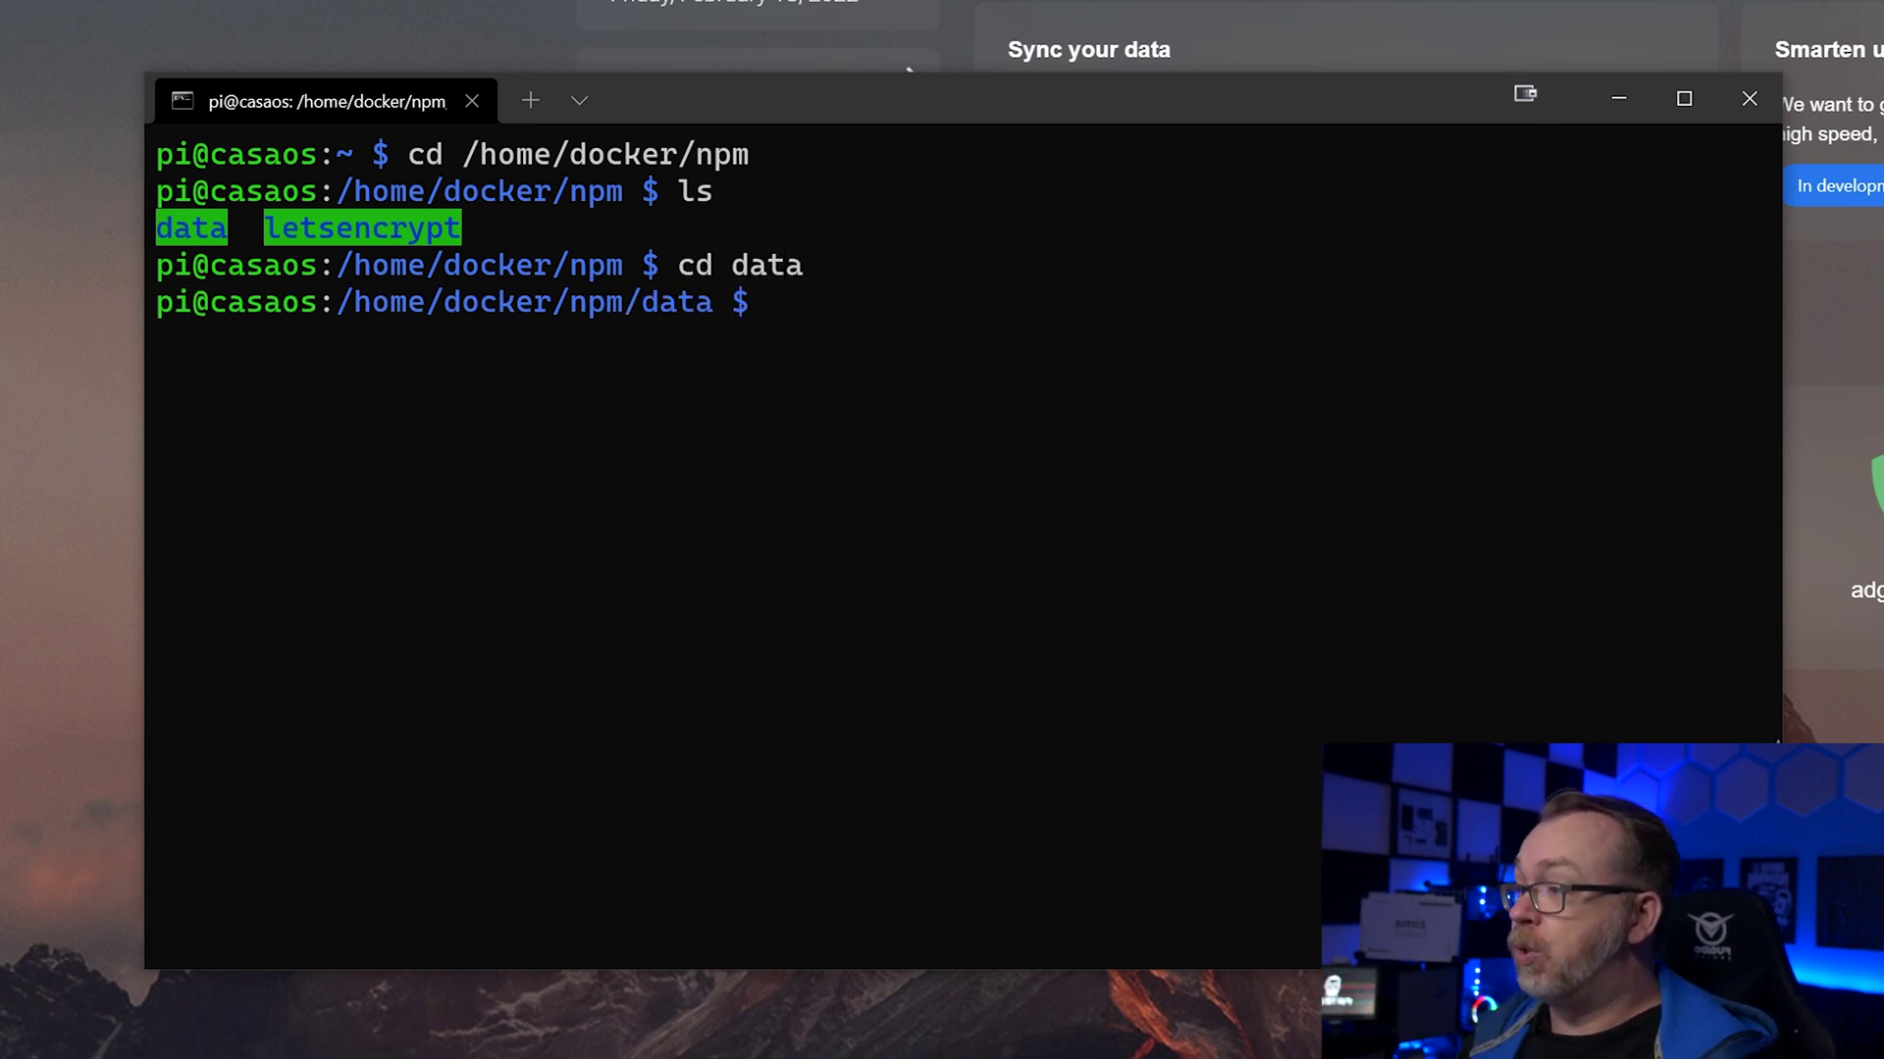
text(ls)
key(Return)
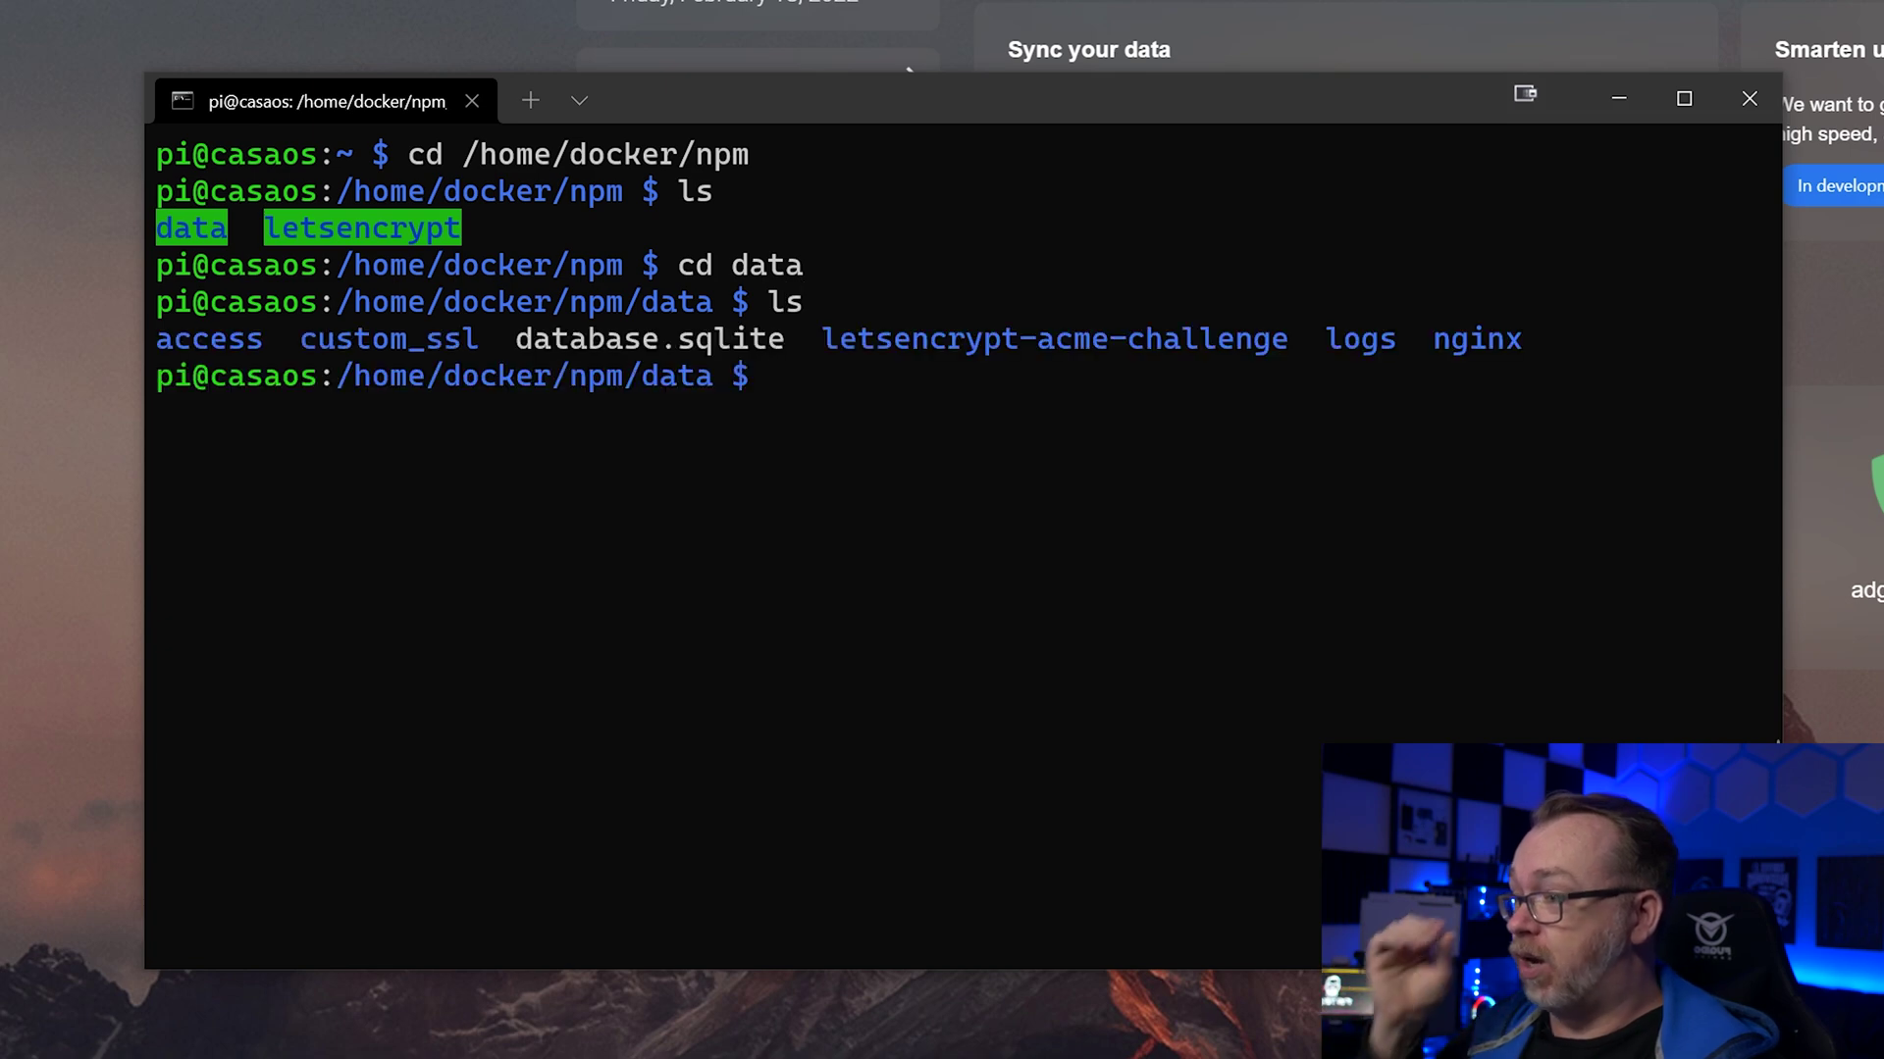
text(cd)
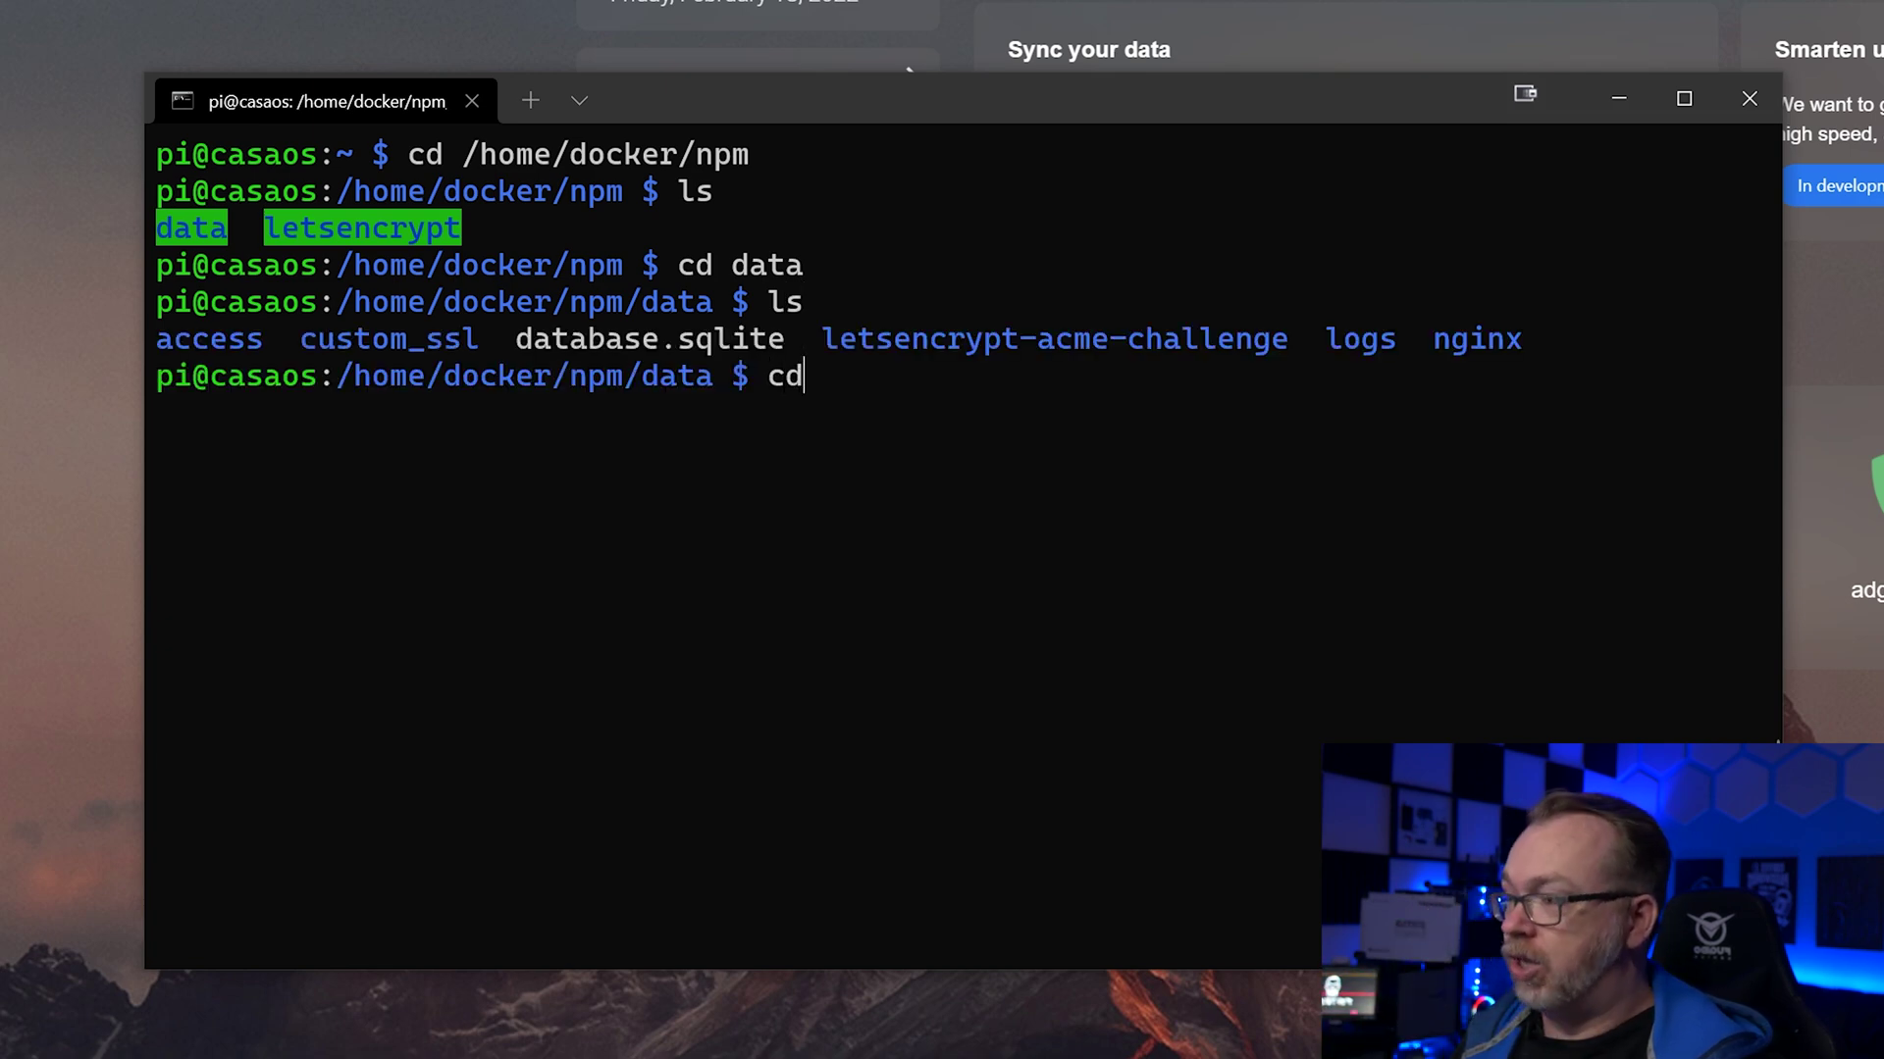
text( logs)
key(Return)
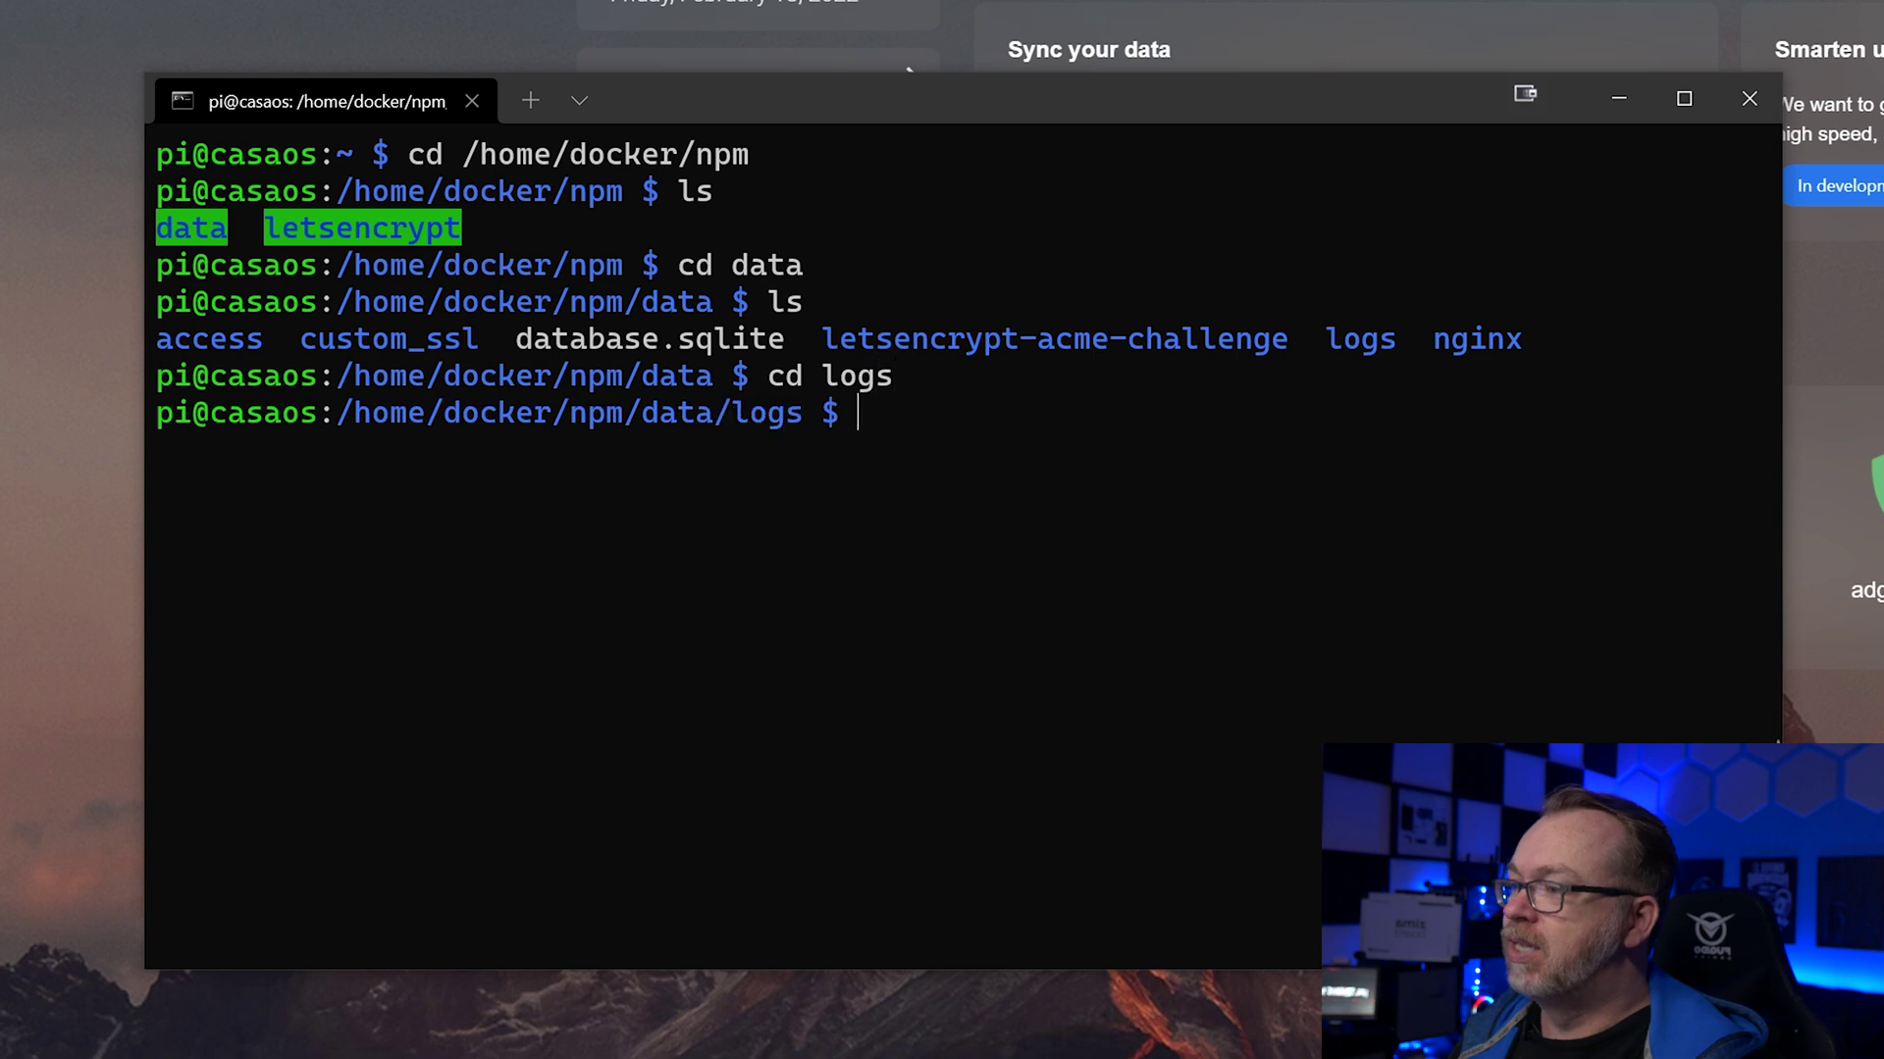
text(ls)
key(Return)
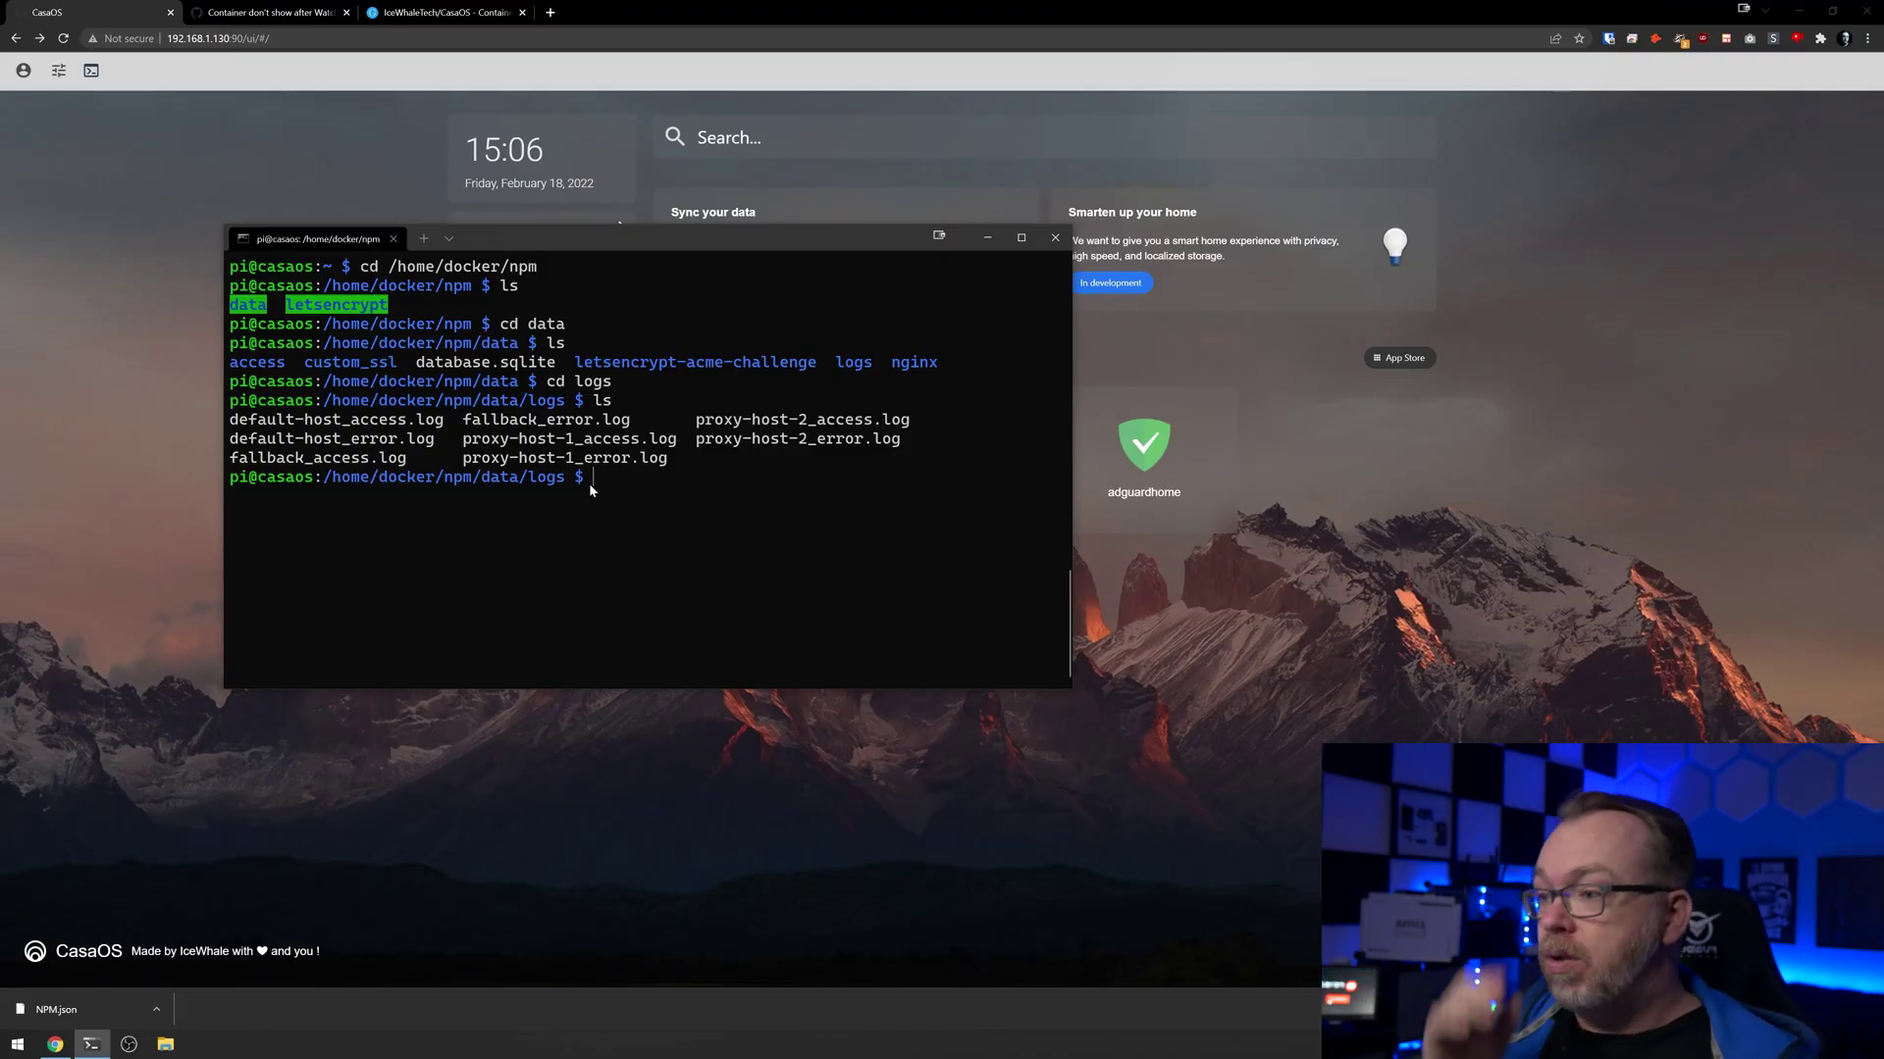
Step: Open a Custom Install form from the CasaOS App Store
click(961, 736)
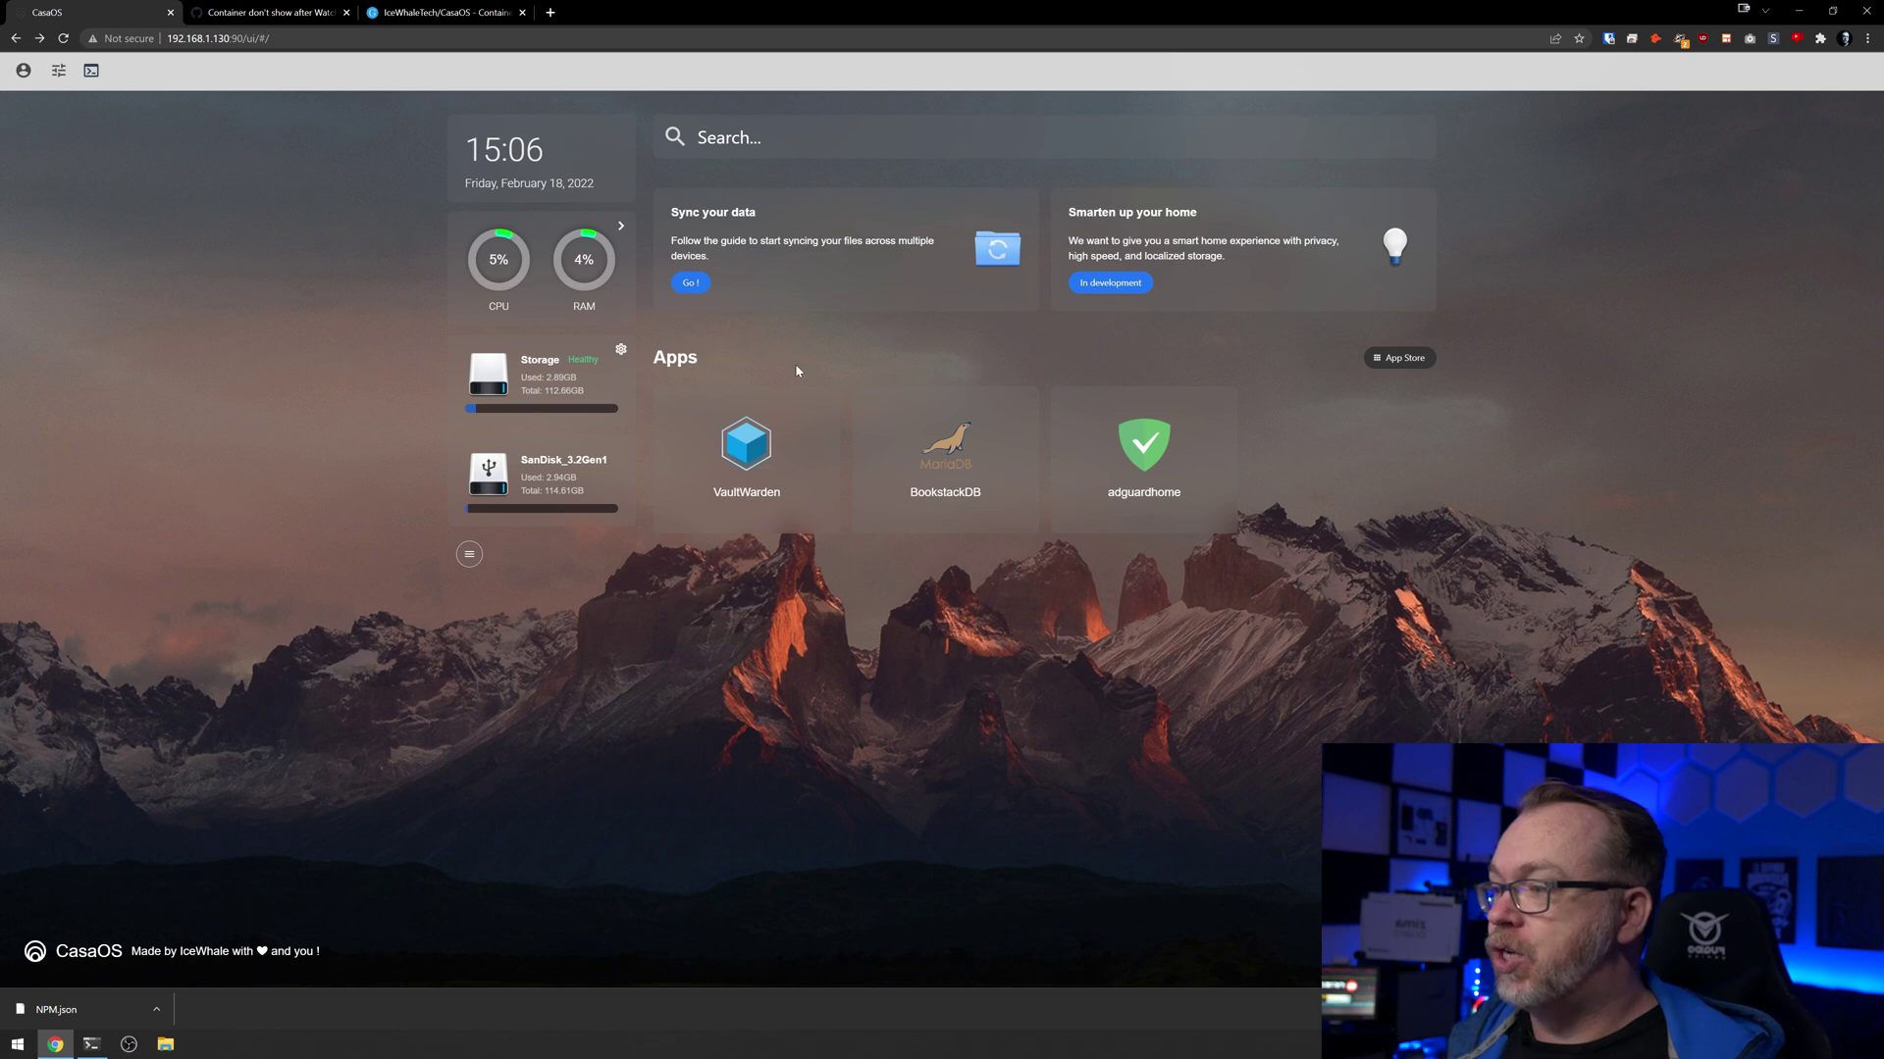
mouse_move(820, 422)
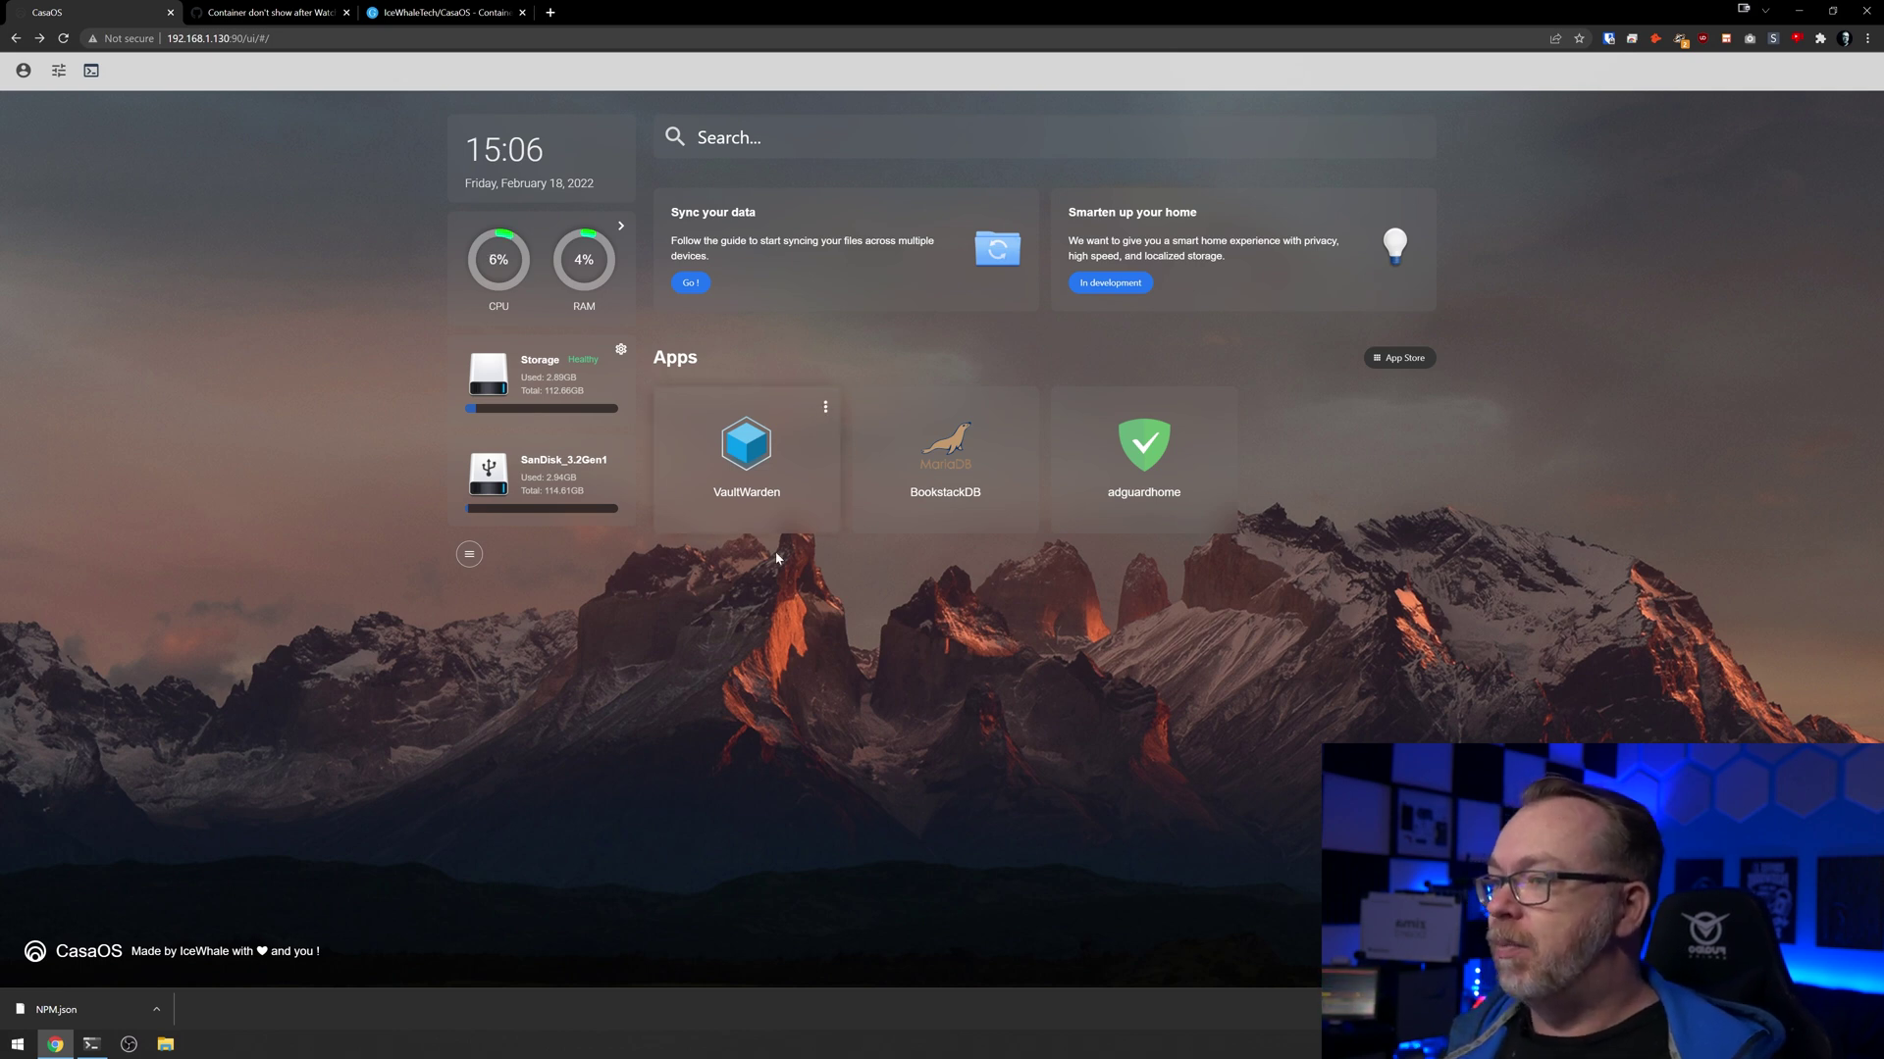
click(1396, 361)
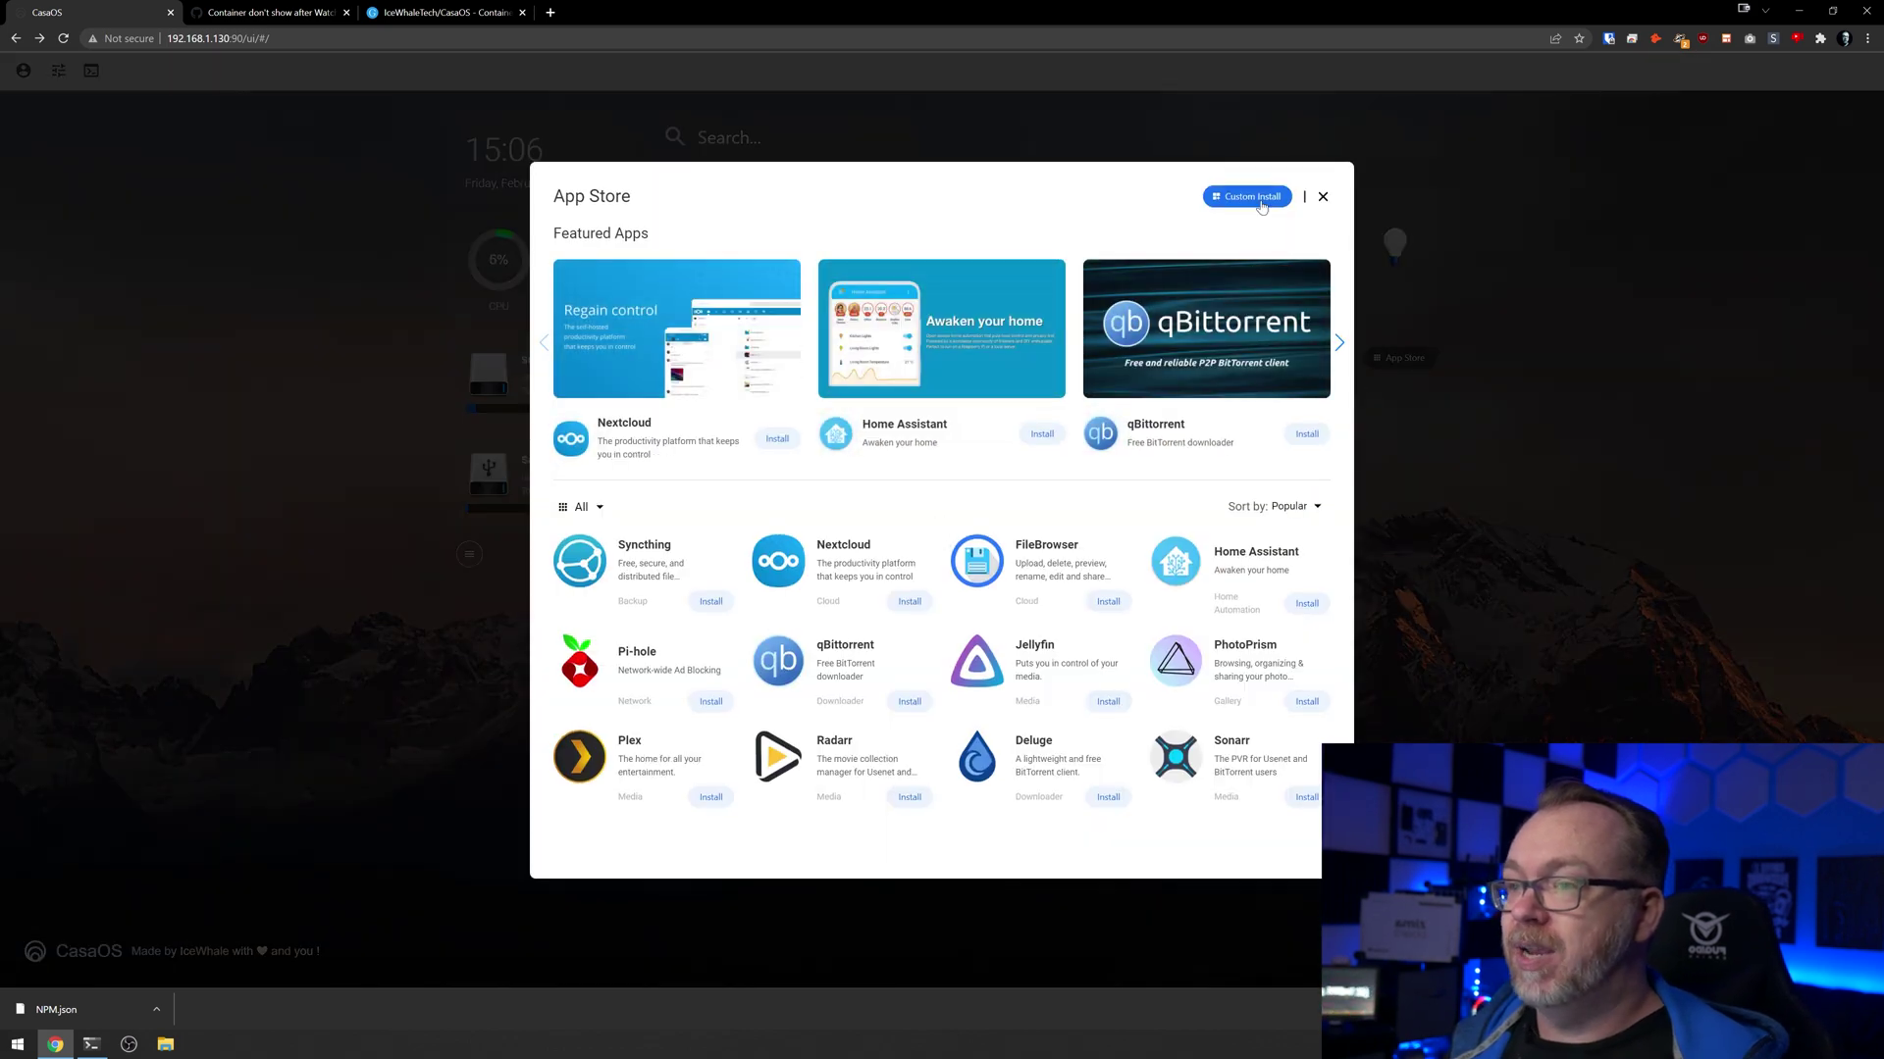
click(1260, 201)
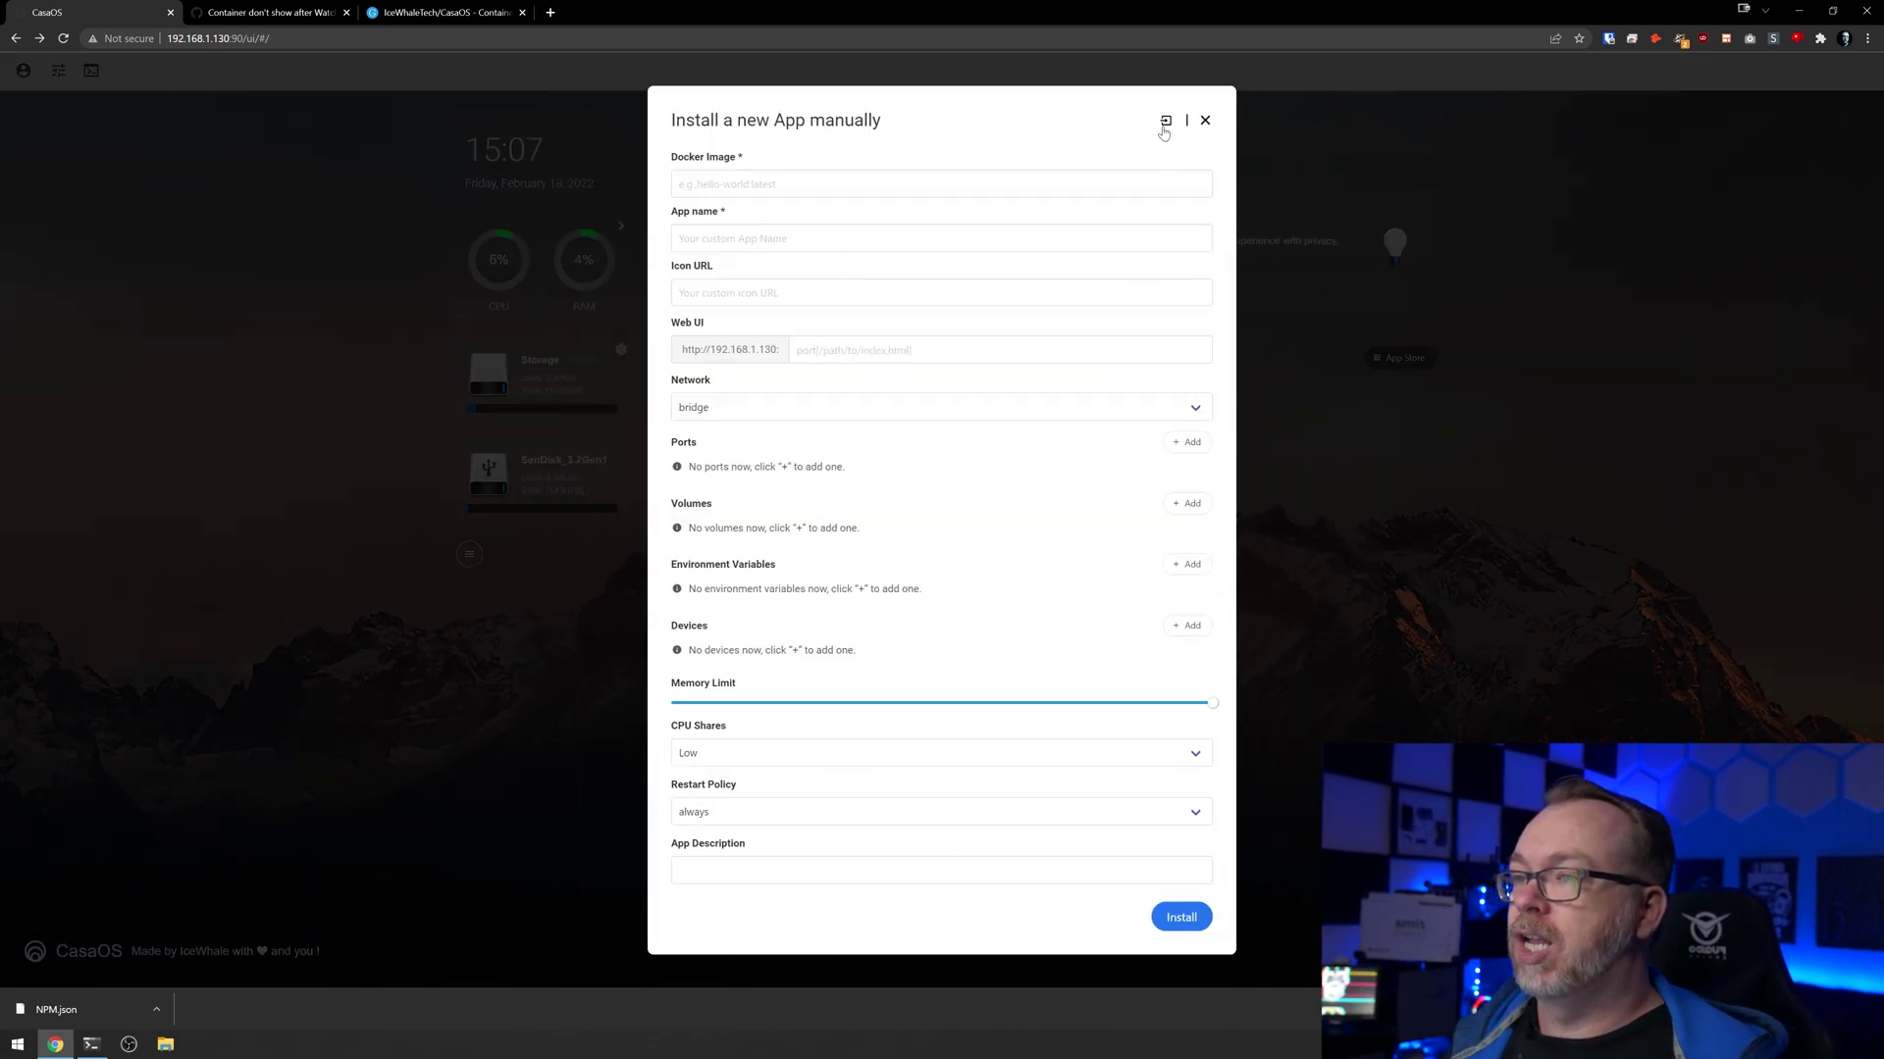
Step: Import NPM.json as the AppFile to autofill the nginx-proxy-manager settings
click(1167, 120)
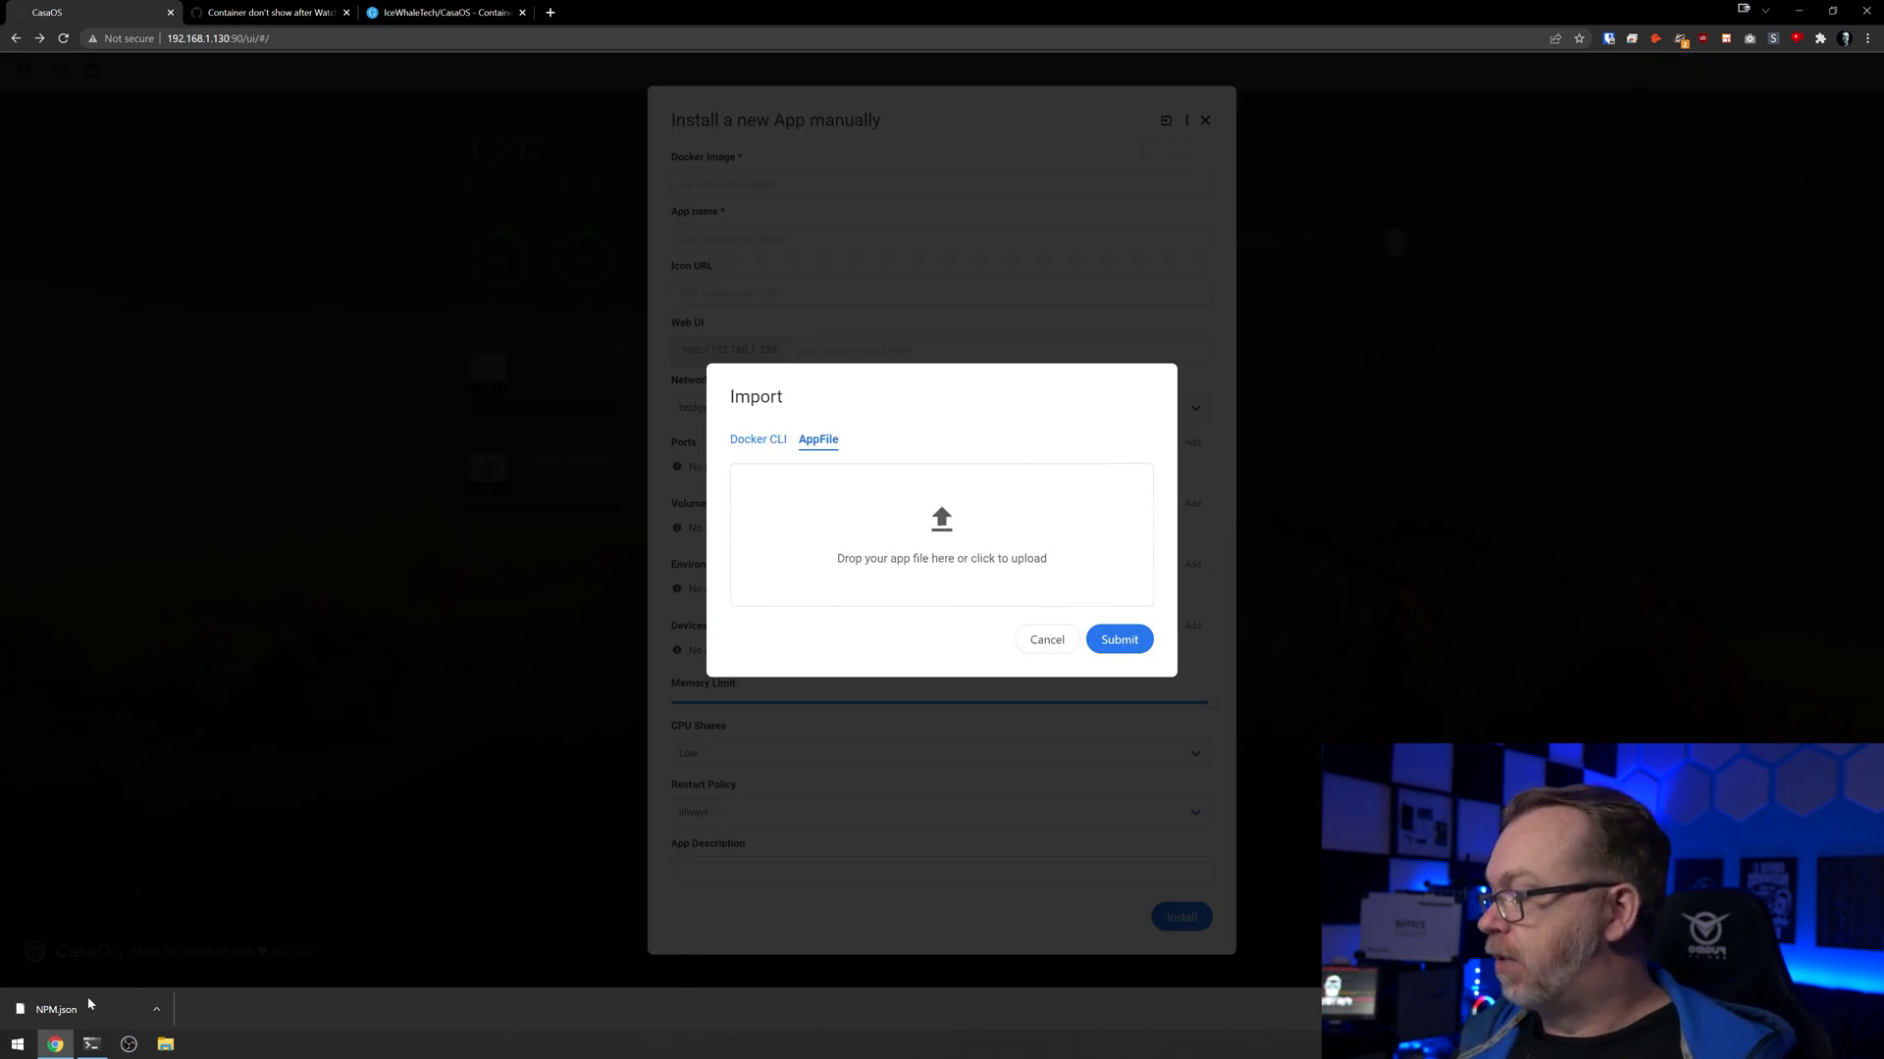
drag(89, 1009, 795, 589)
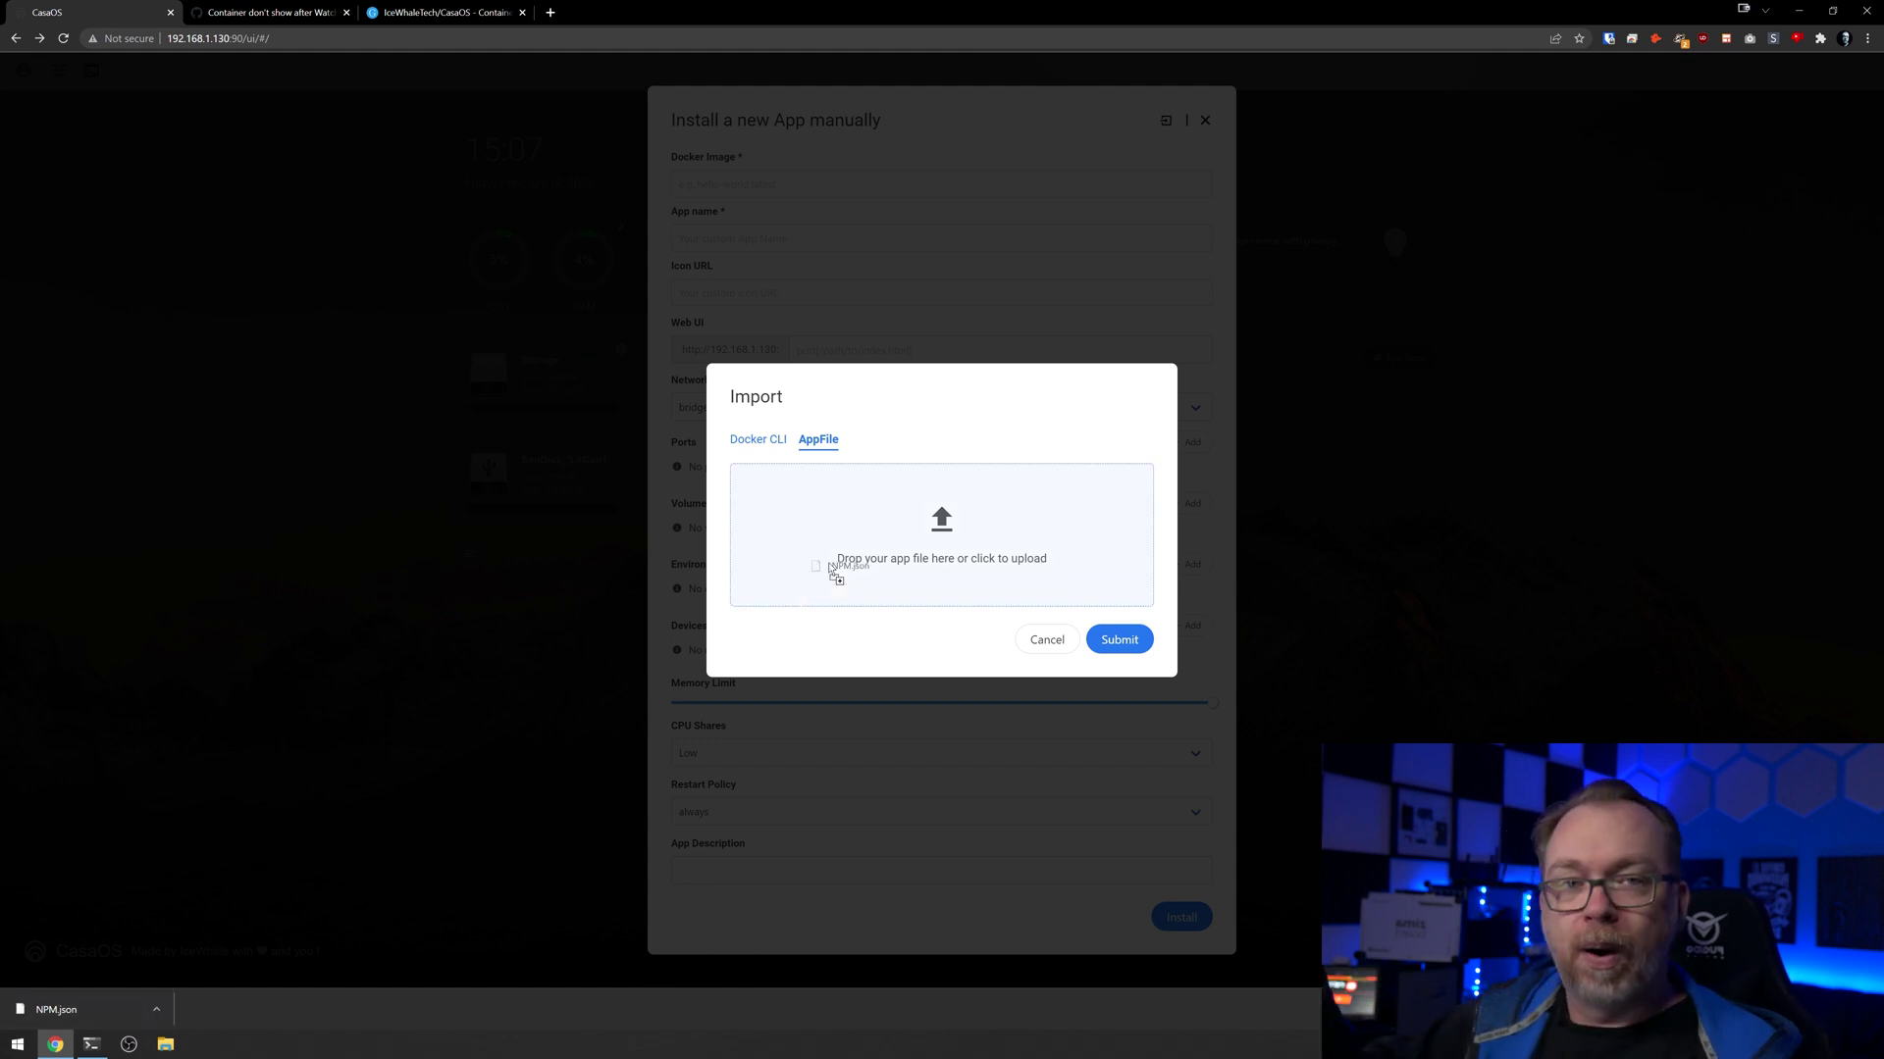
drag(831, 570, 829, 569)
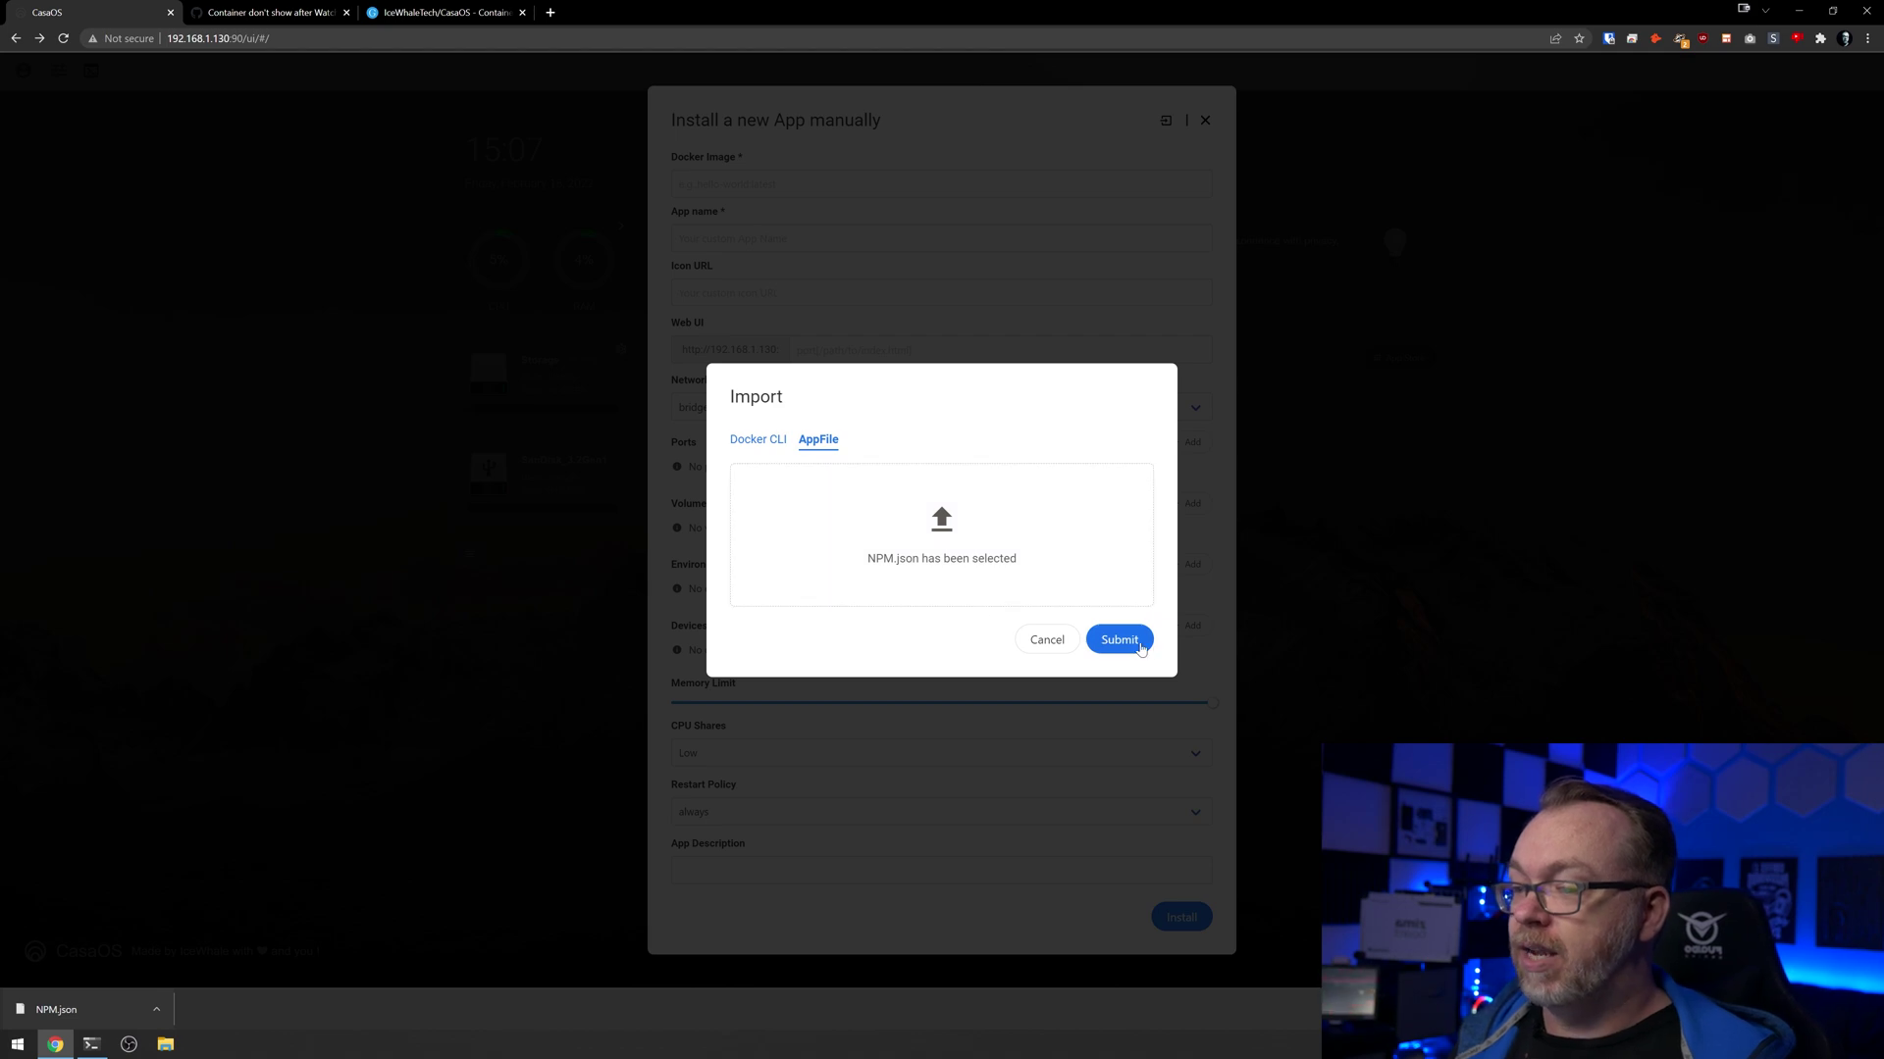
click(1119, 639)
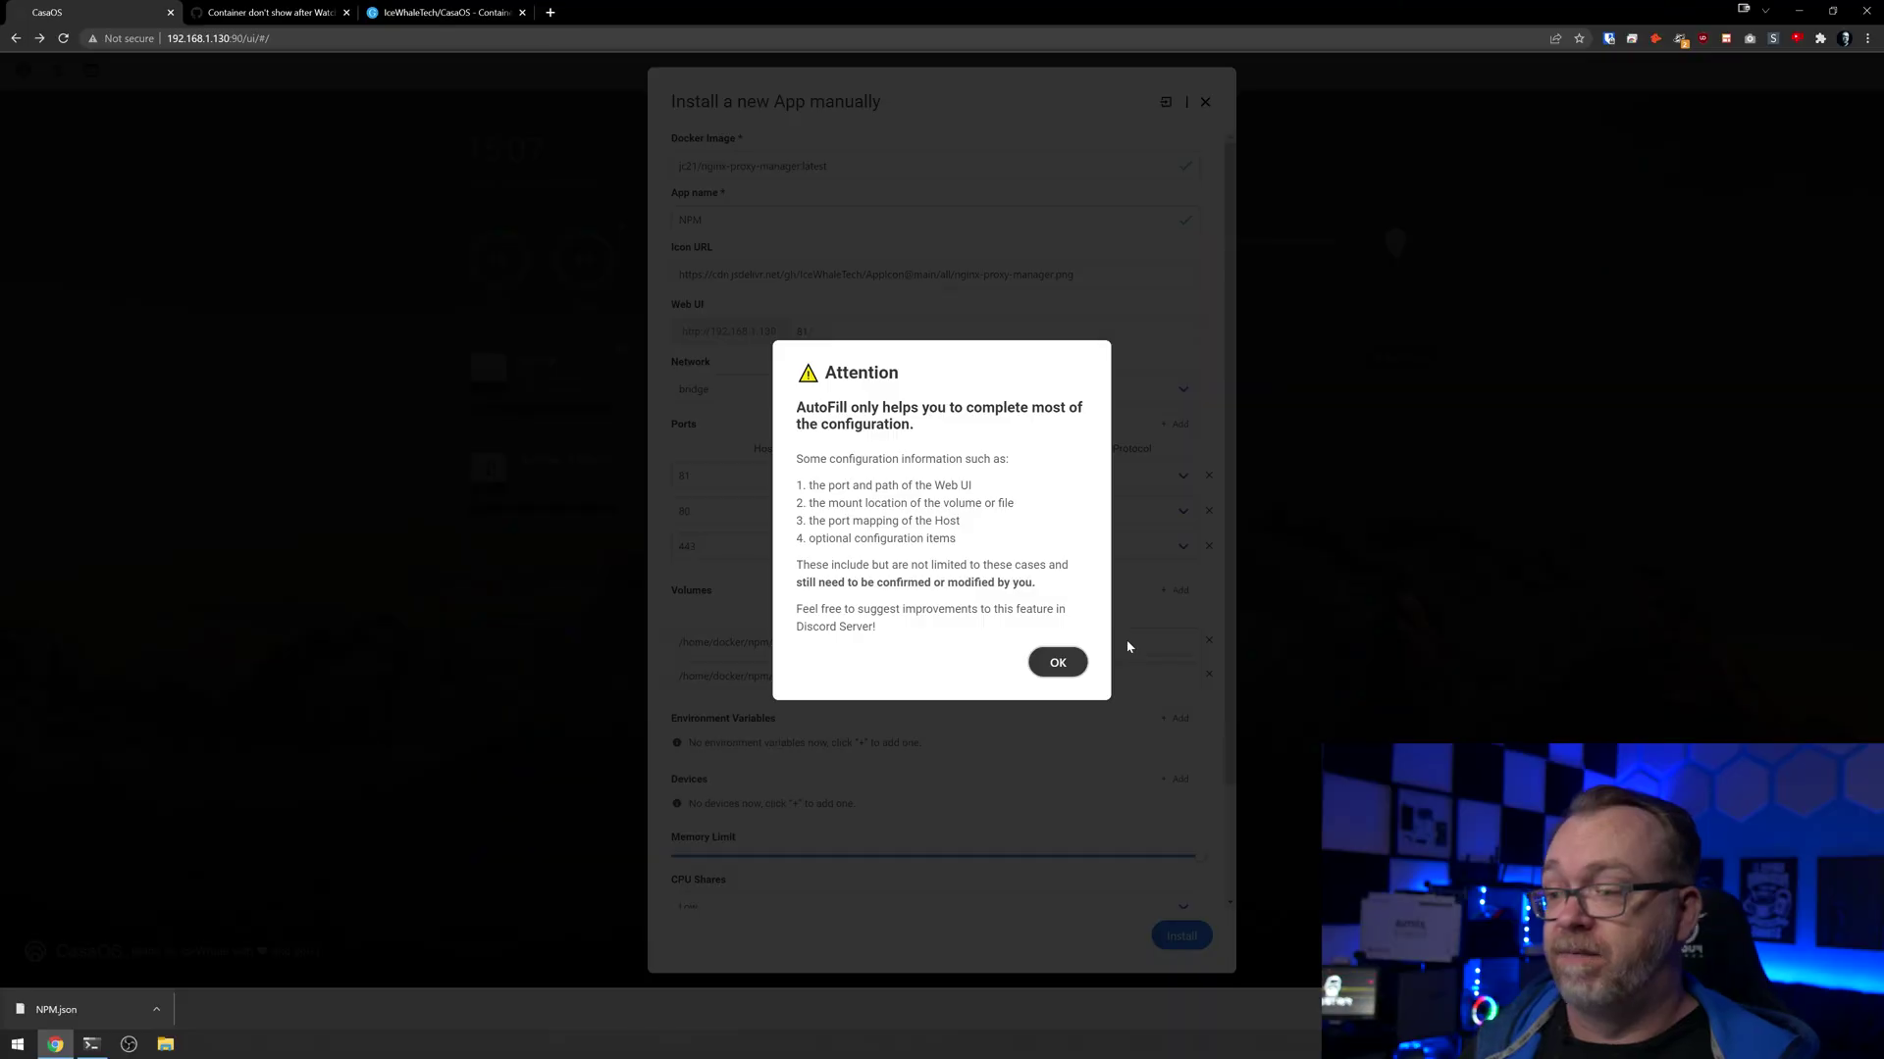
Step: Dismiss the AutoFill notice and install NPM with the imported settings
click(1062, 663)
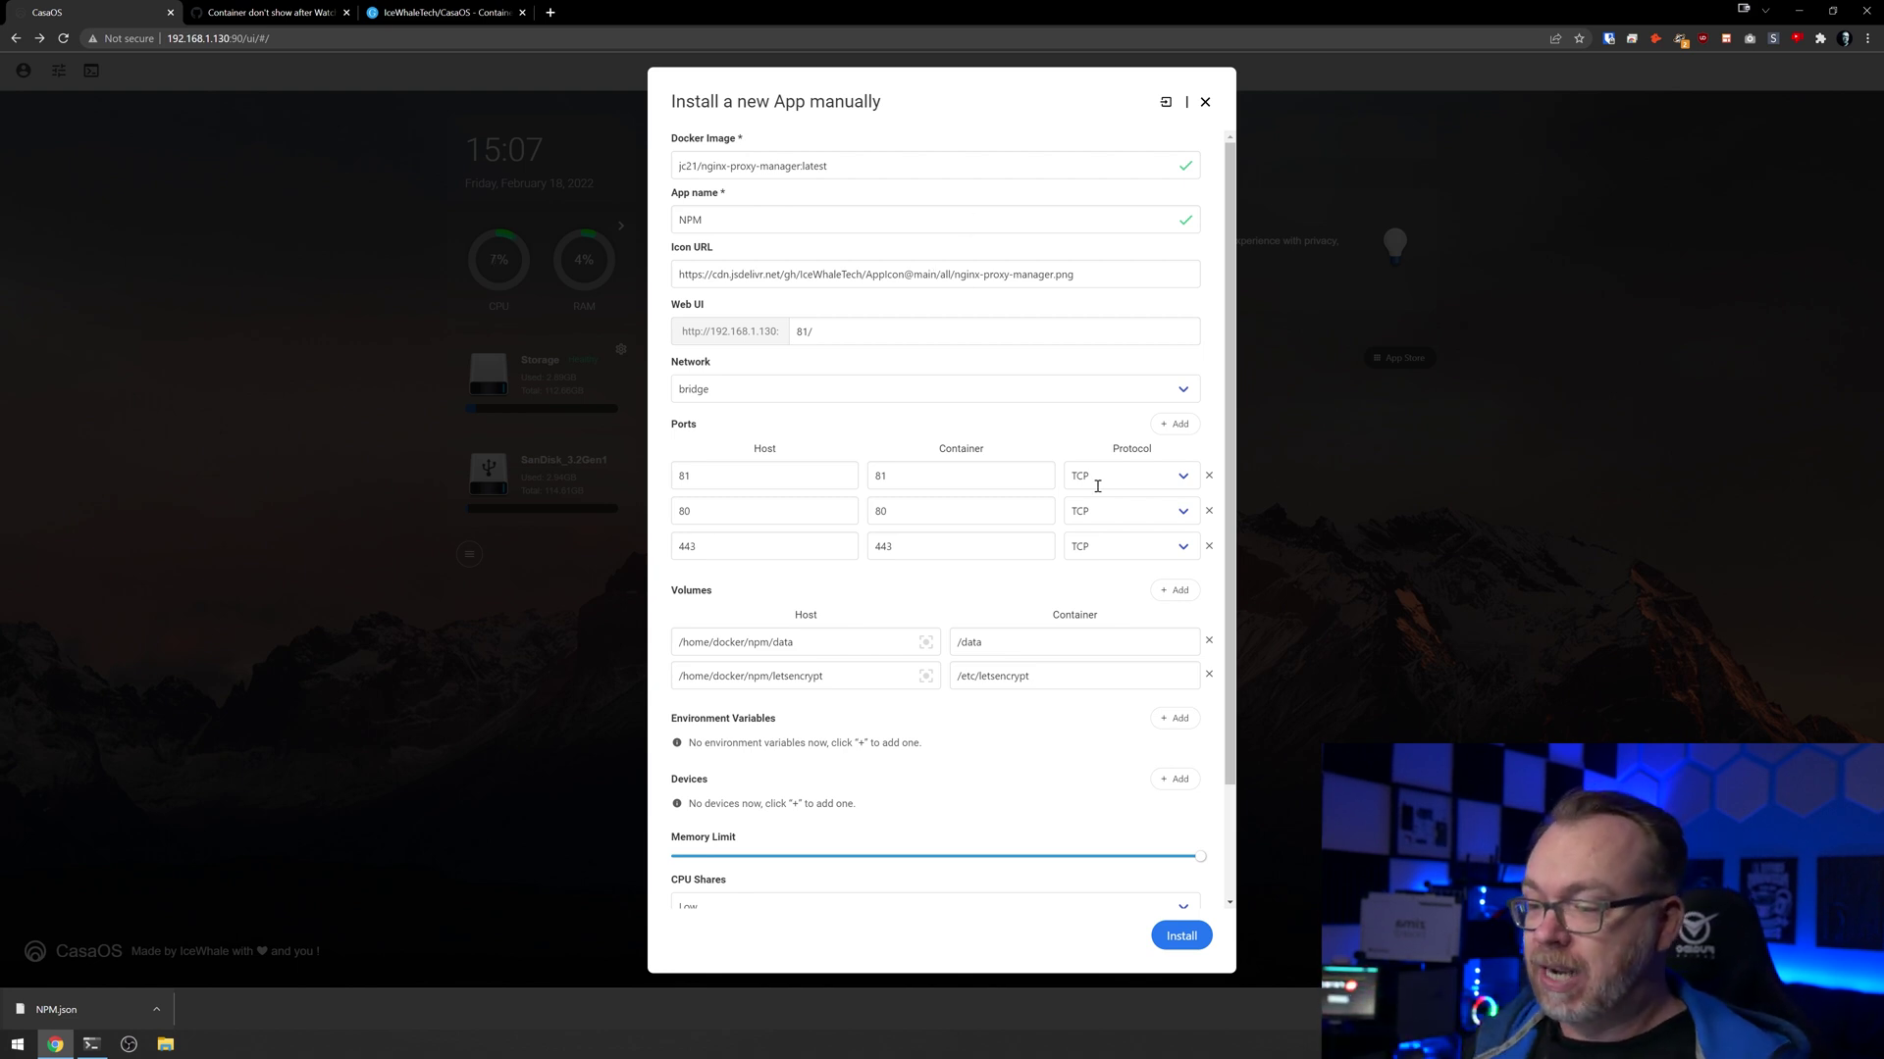
click(1182, 937)
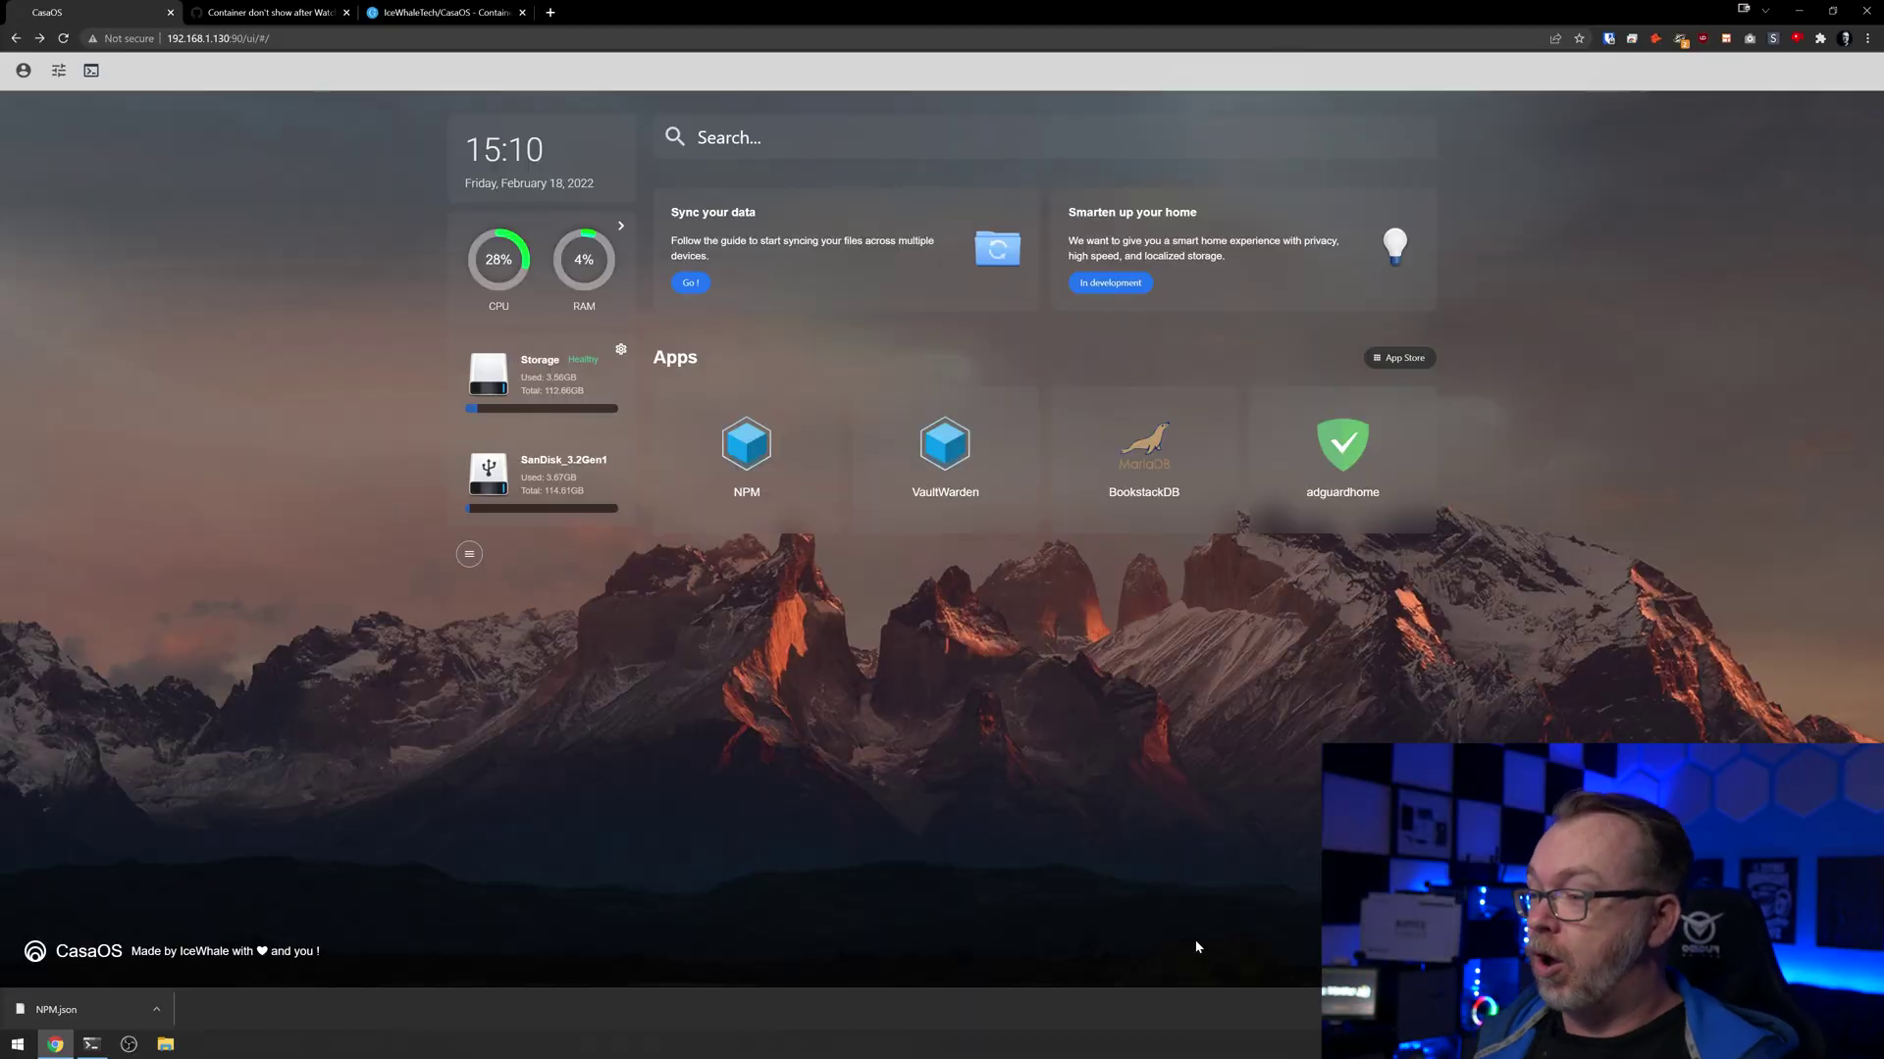
Step: Sign in to Nginx Proxy Manager with the account credentials and check the Proxy Hosts list
click(745, 436)
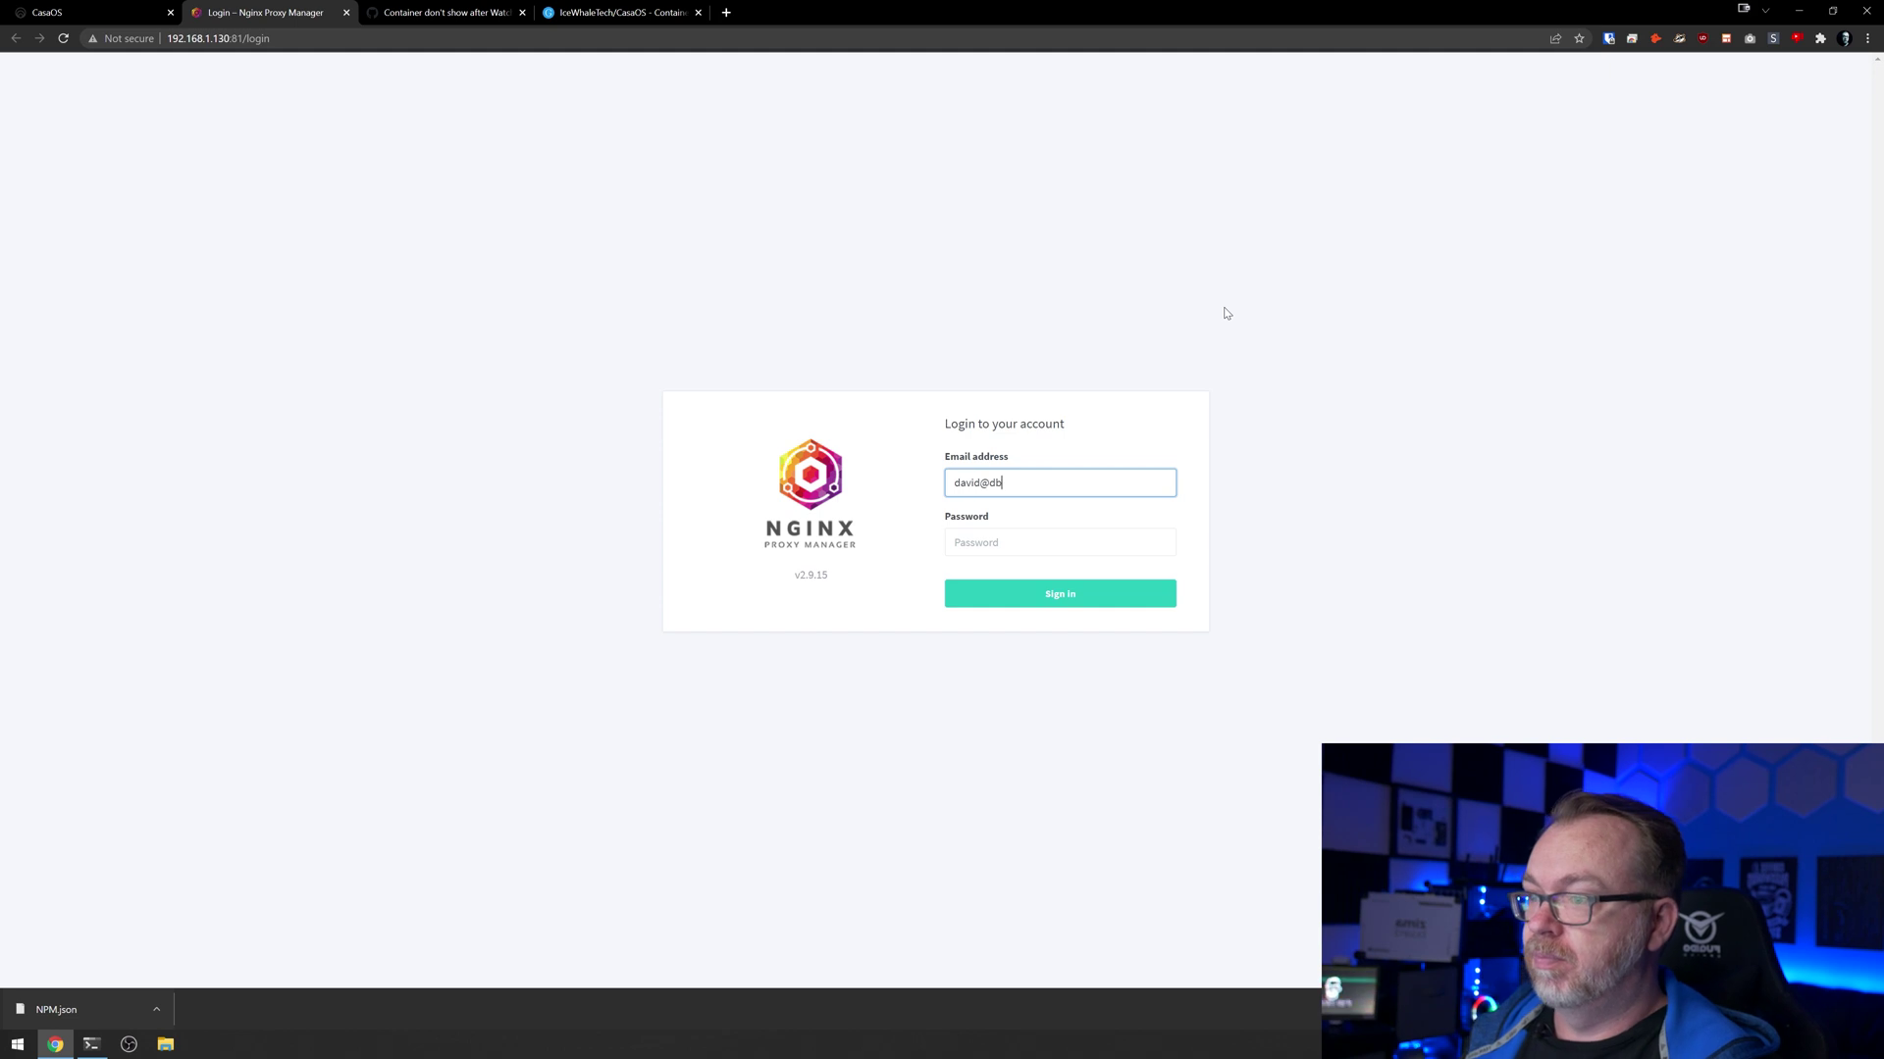
key(Tab)
text(a)
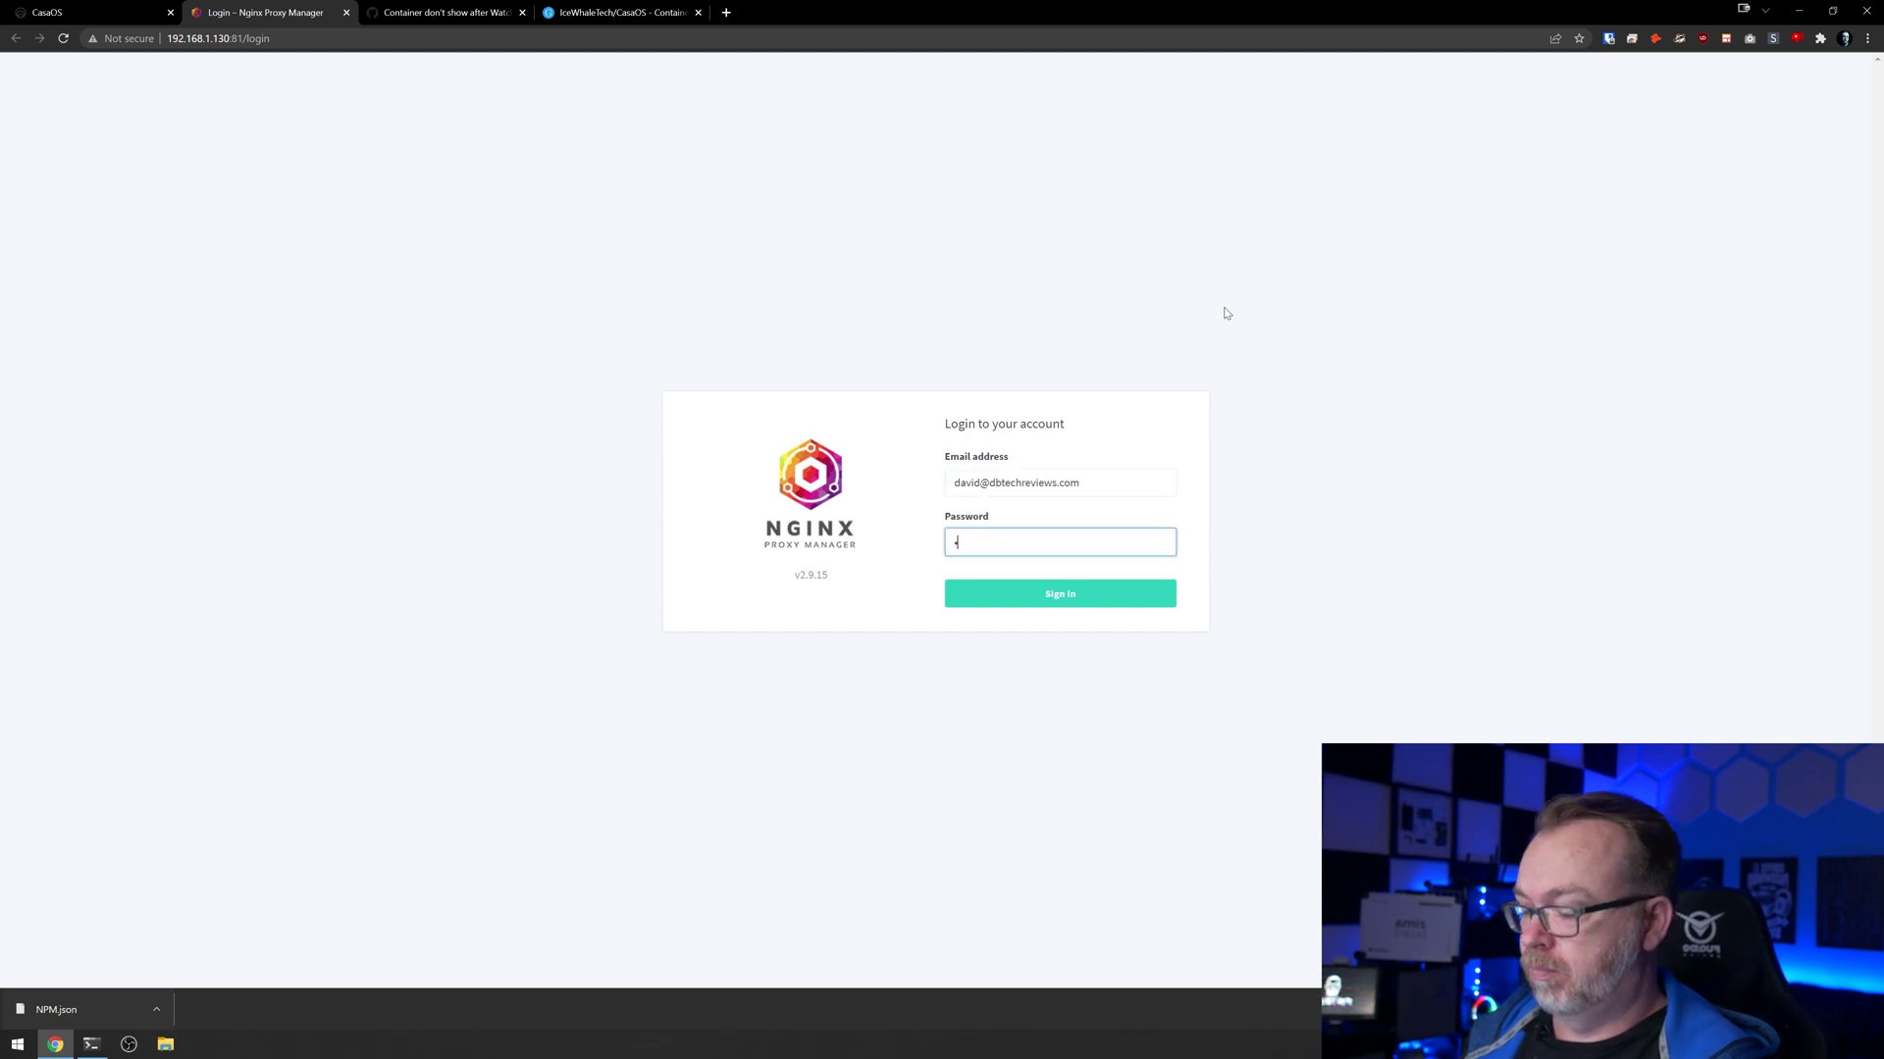
text(•••)
key(Return)
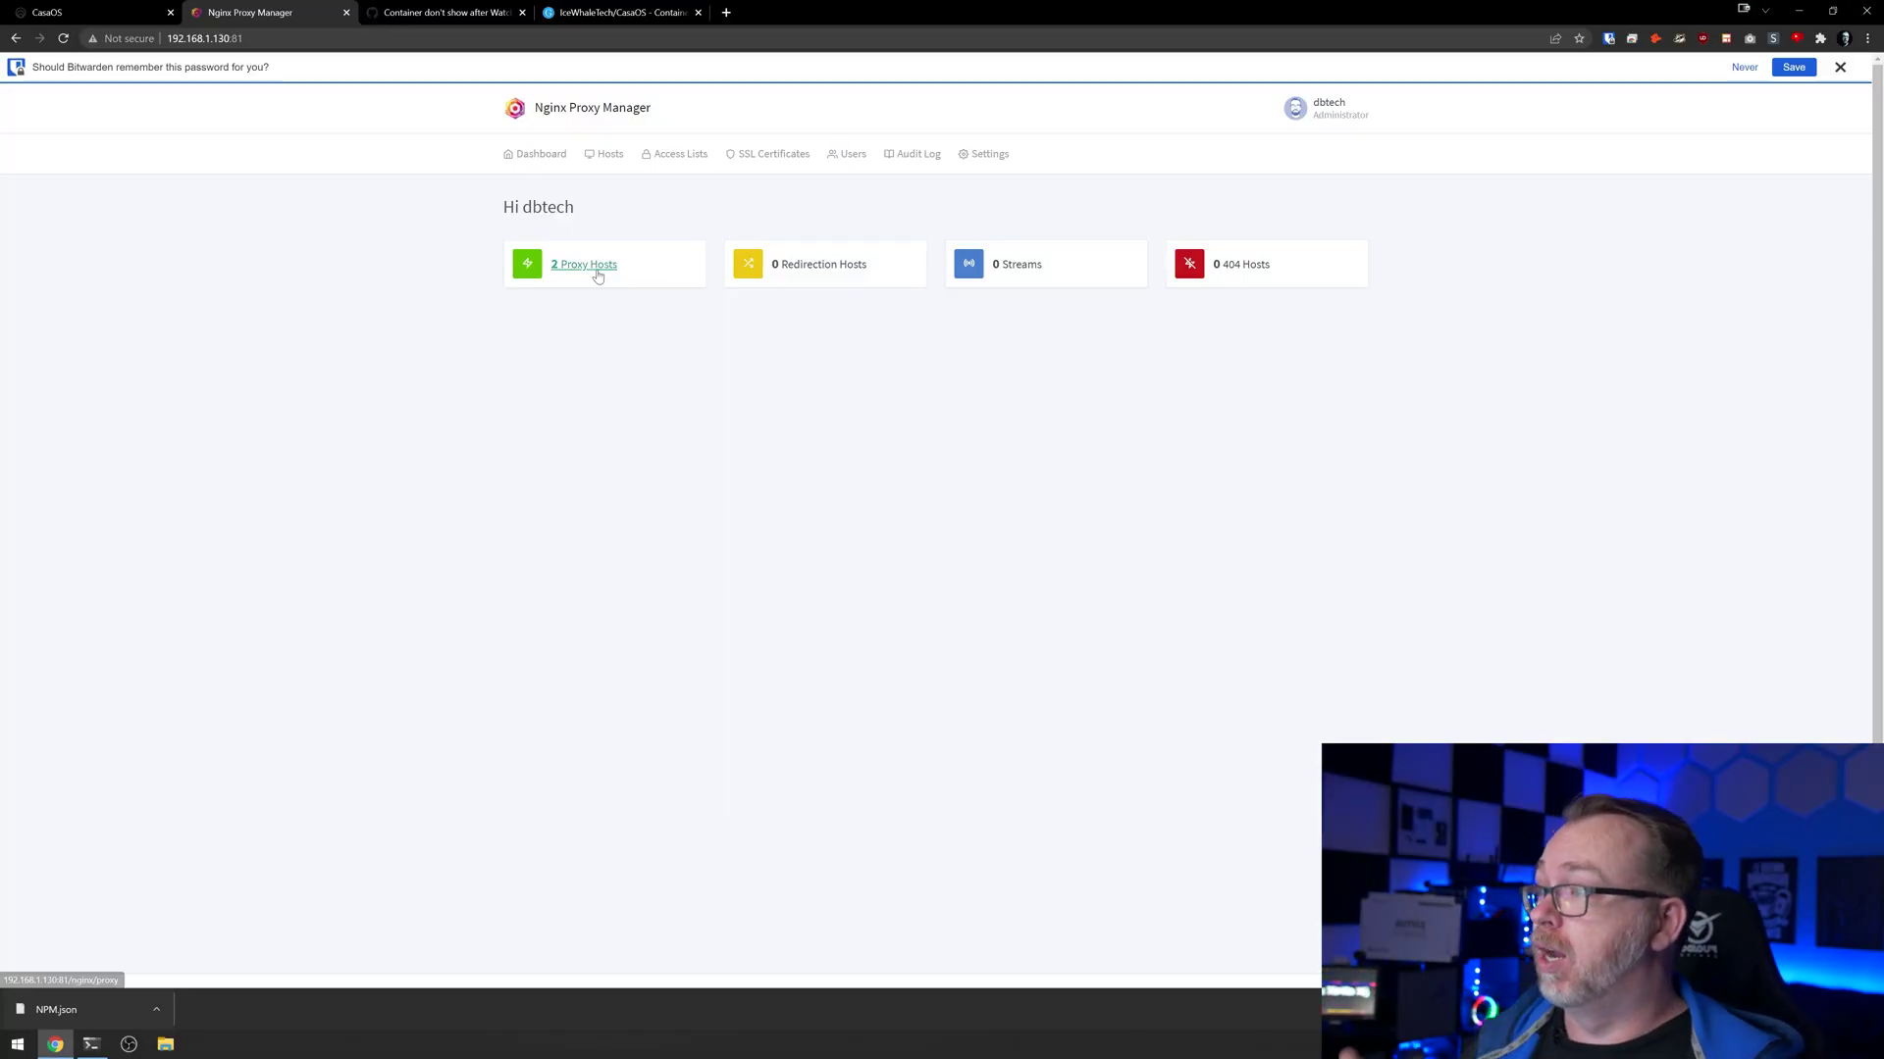
click(597, 276)
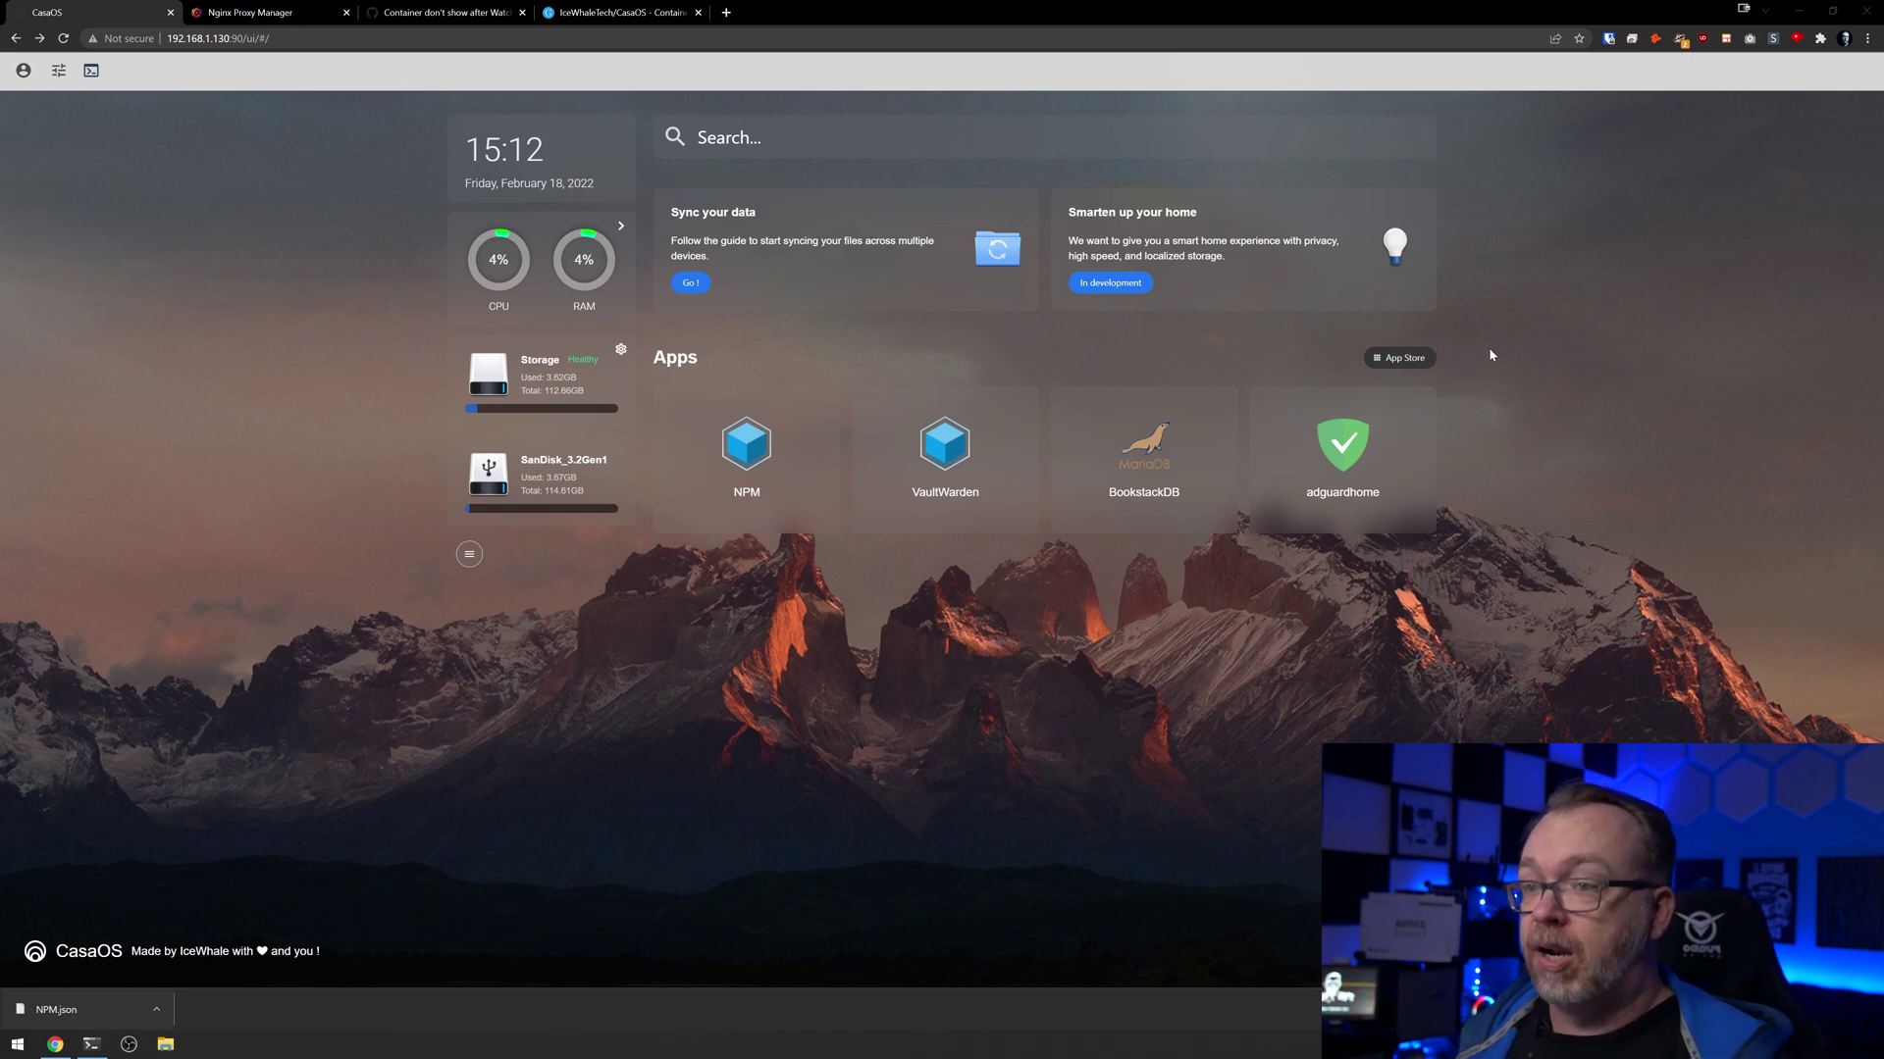
Step: Open a blank Custom Install form and start entering the containrrr Docker image
click(1403, 358)
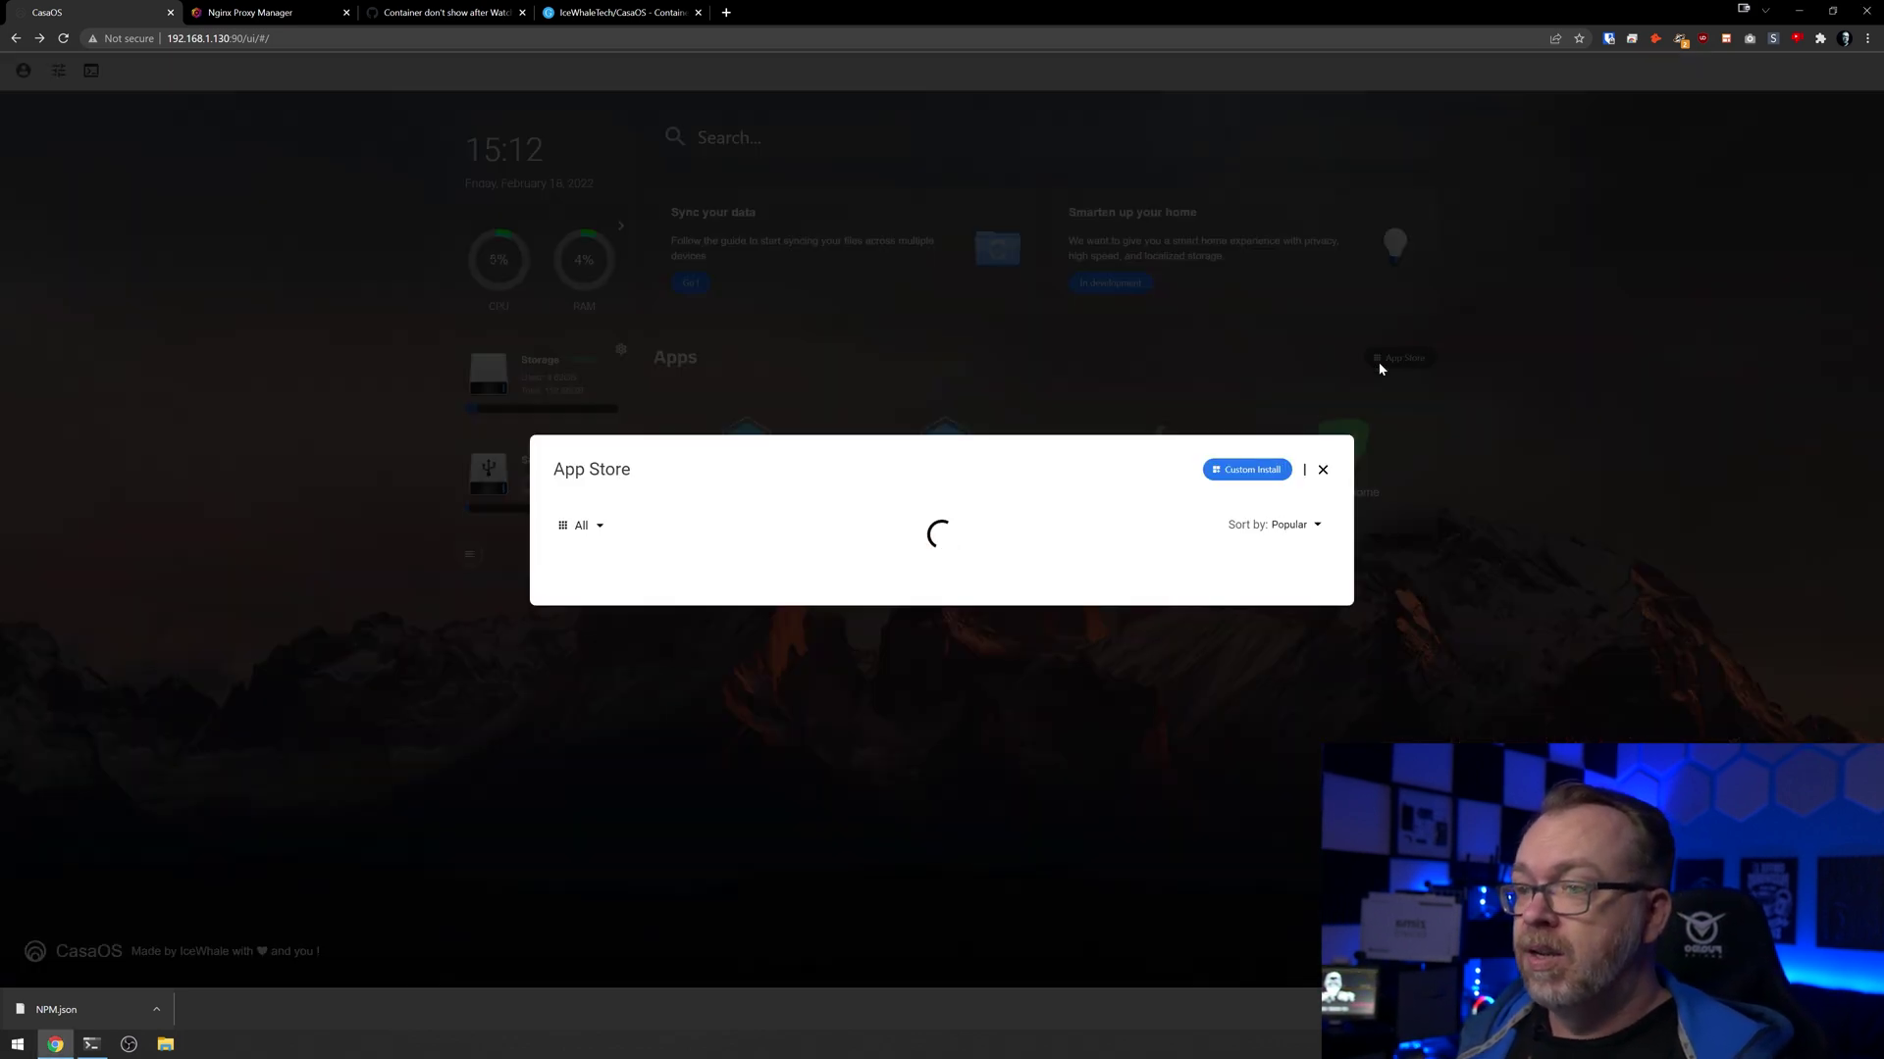
click(1249, 197)
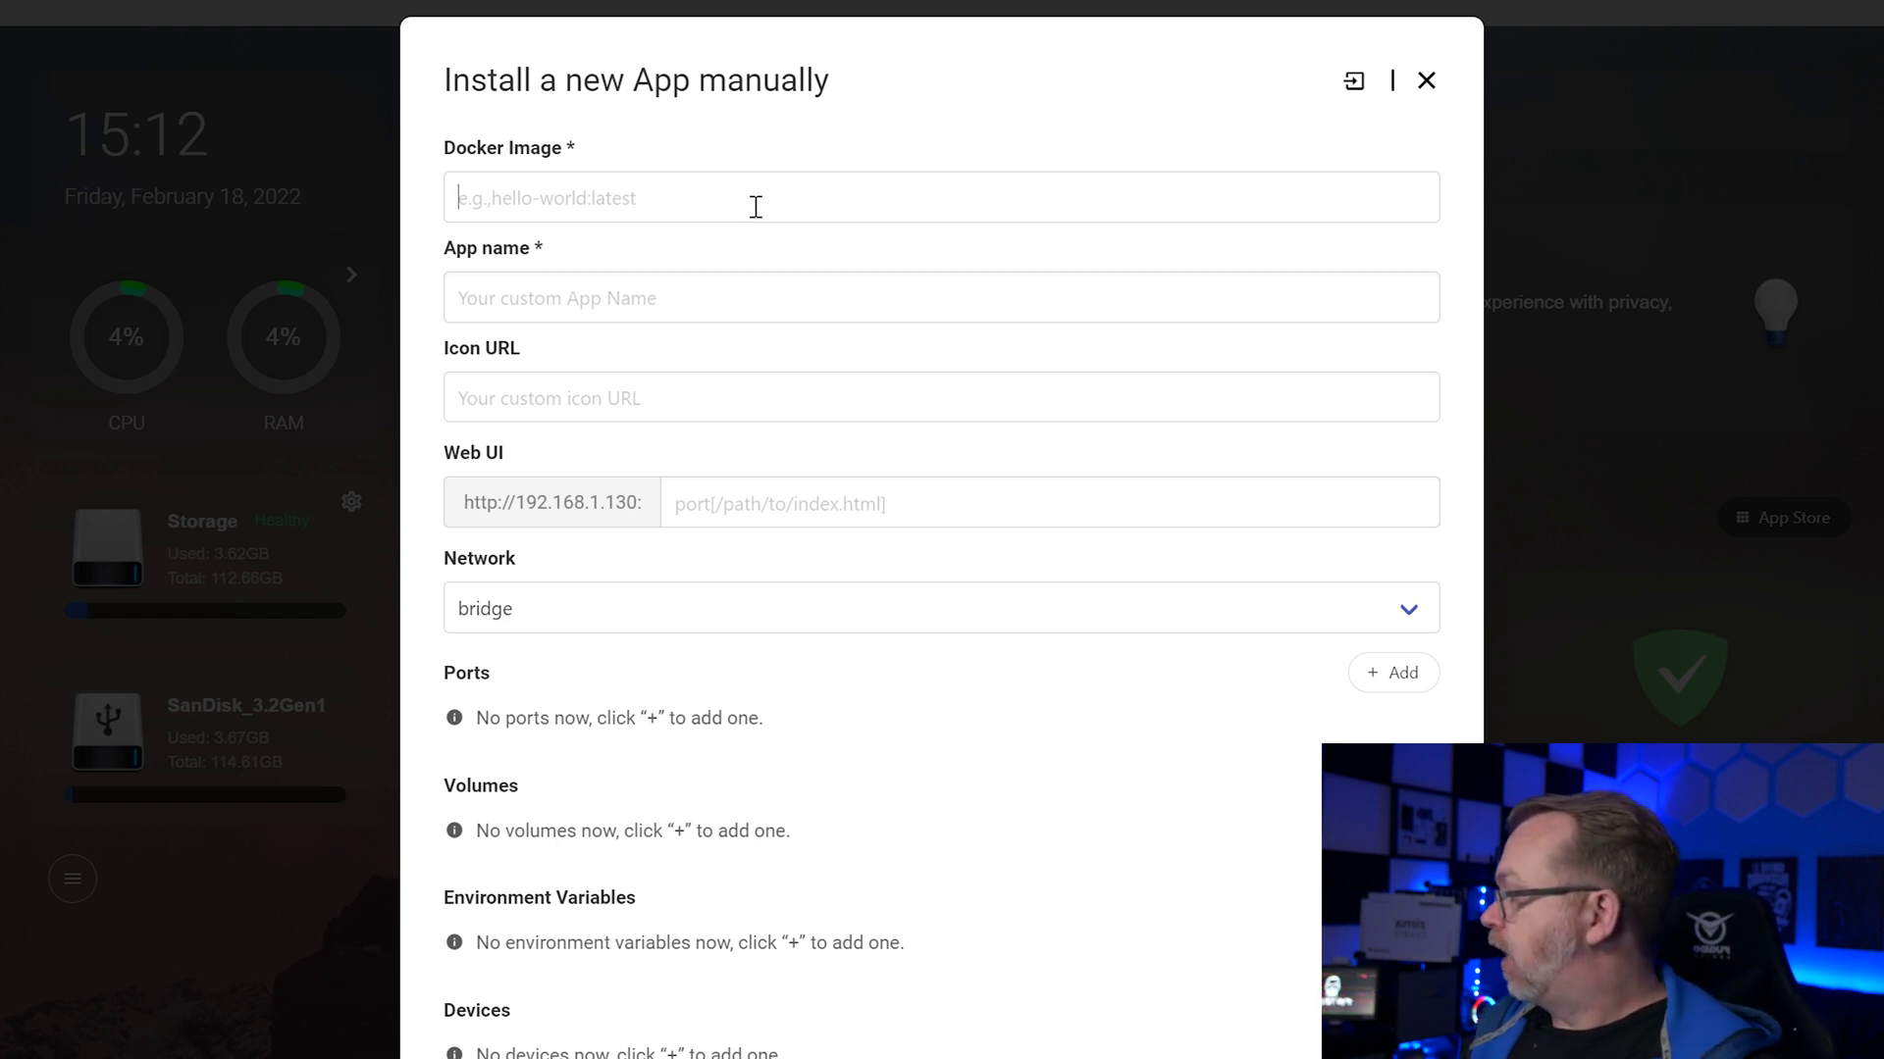
text(containrrr/watchtower)
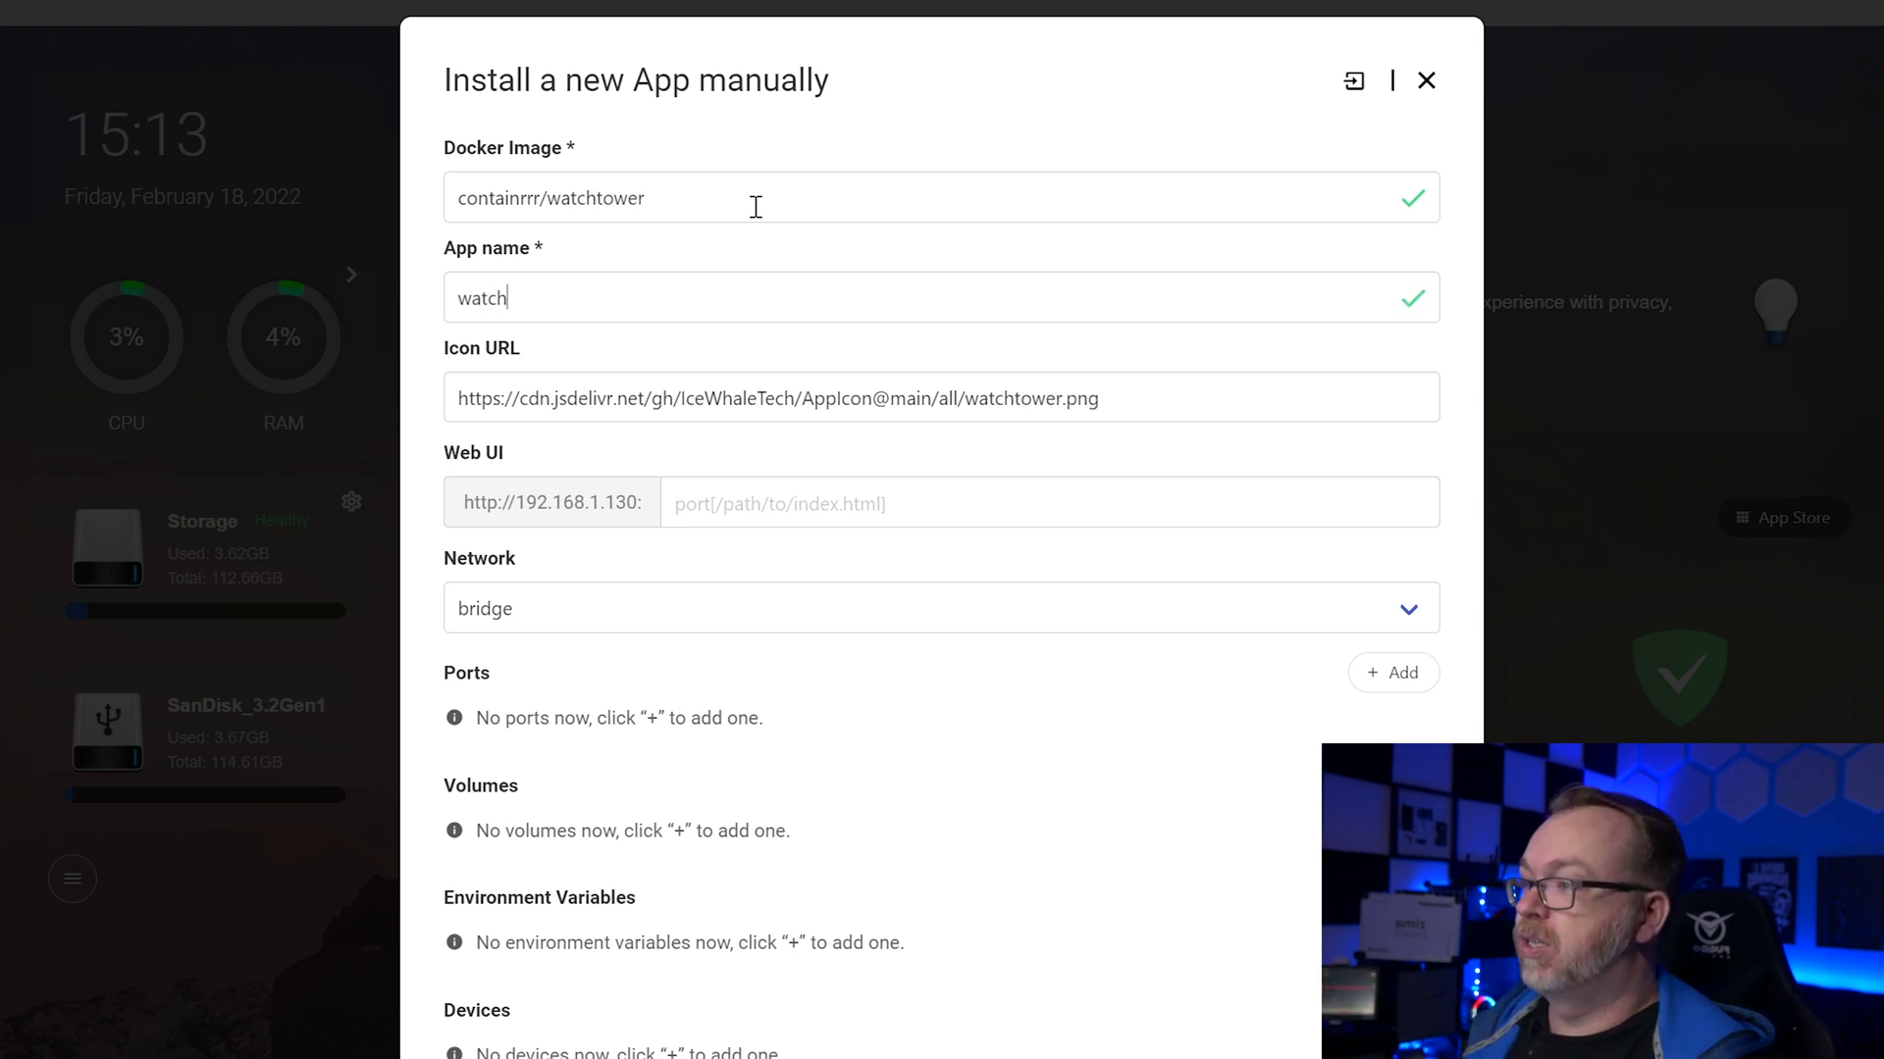
Step: Select the auto-filled watchtower.png icon URL and add an empty volume mapping row
key(Tab)
key(Tab)
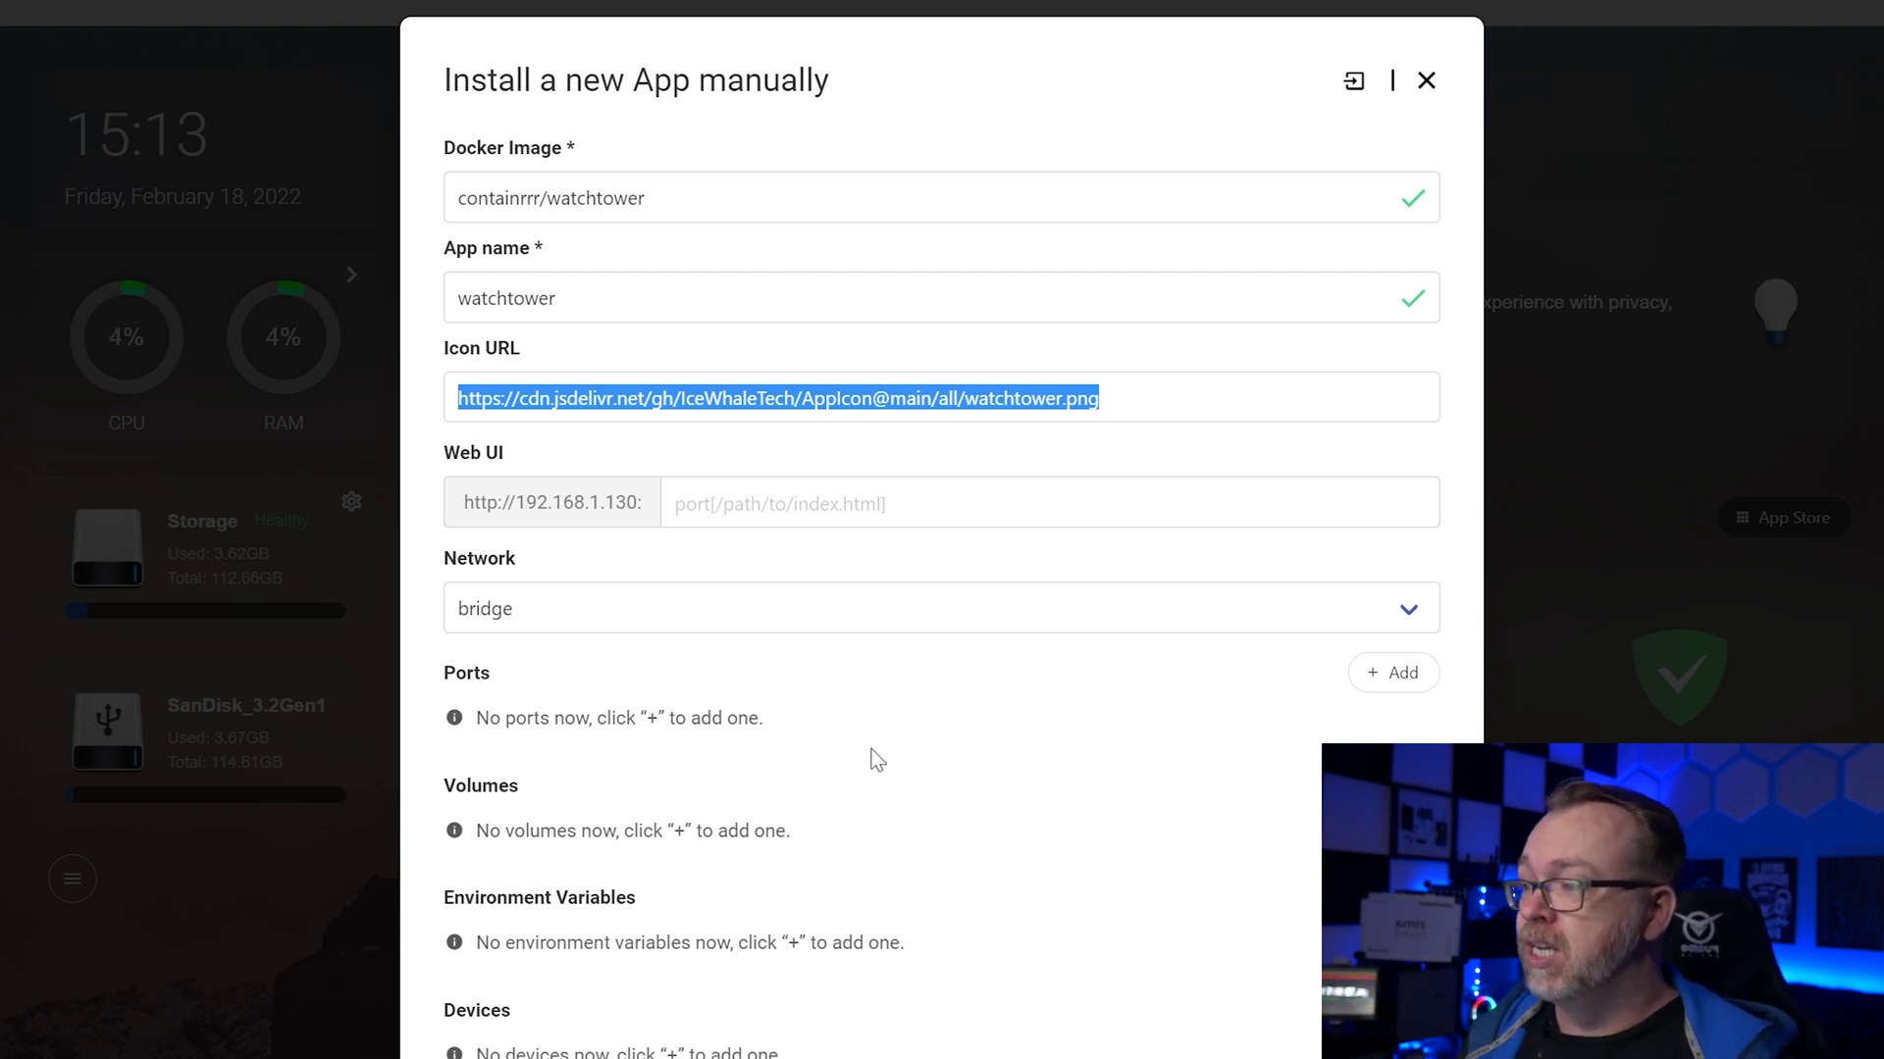
click(1372, 795)
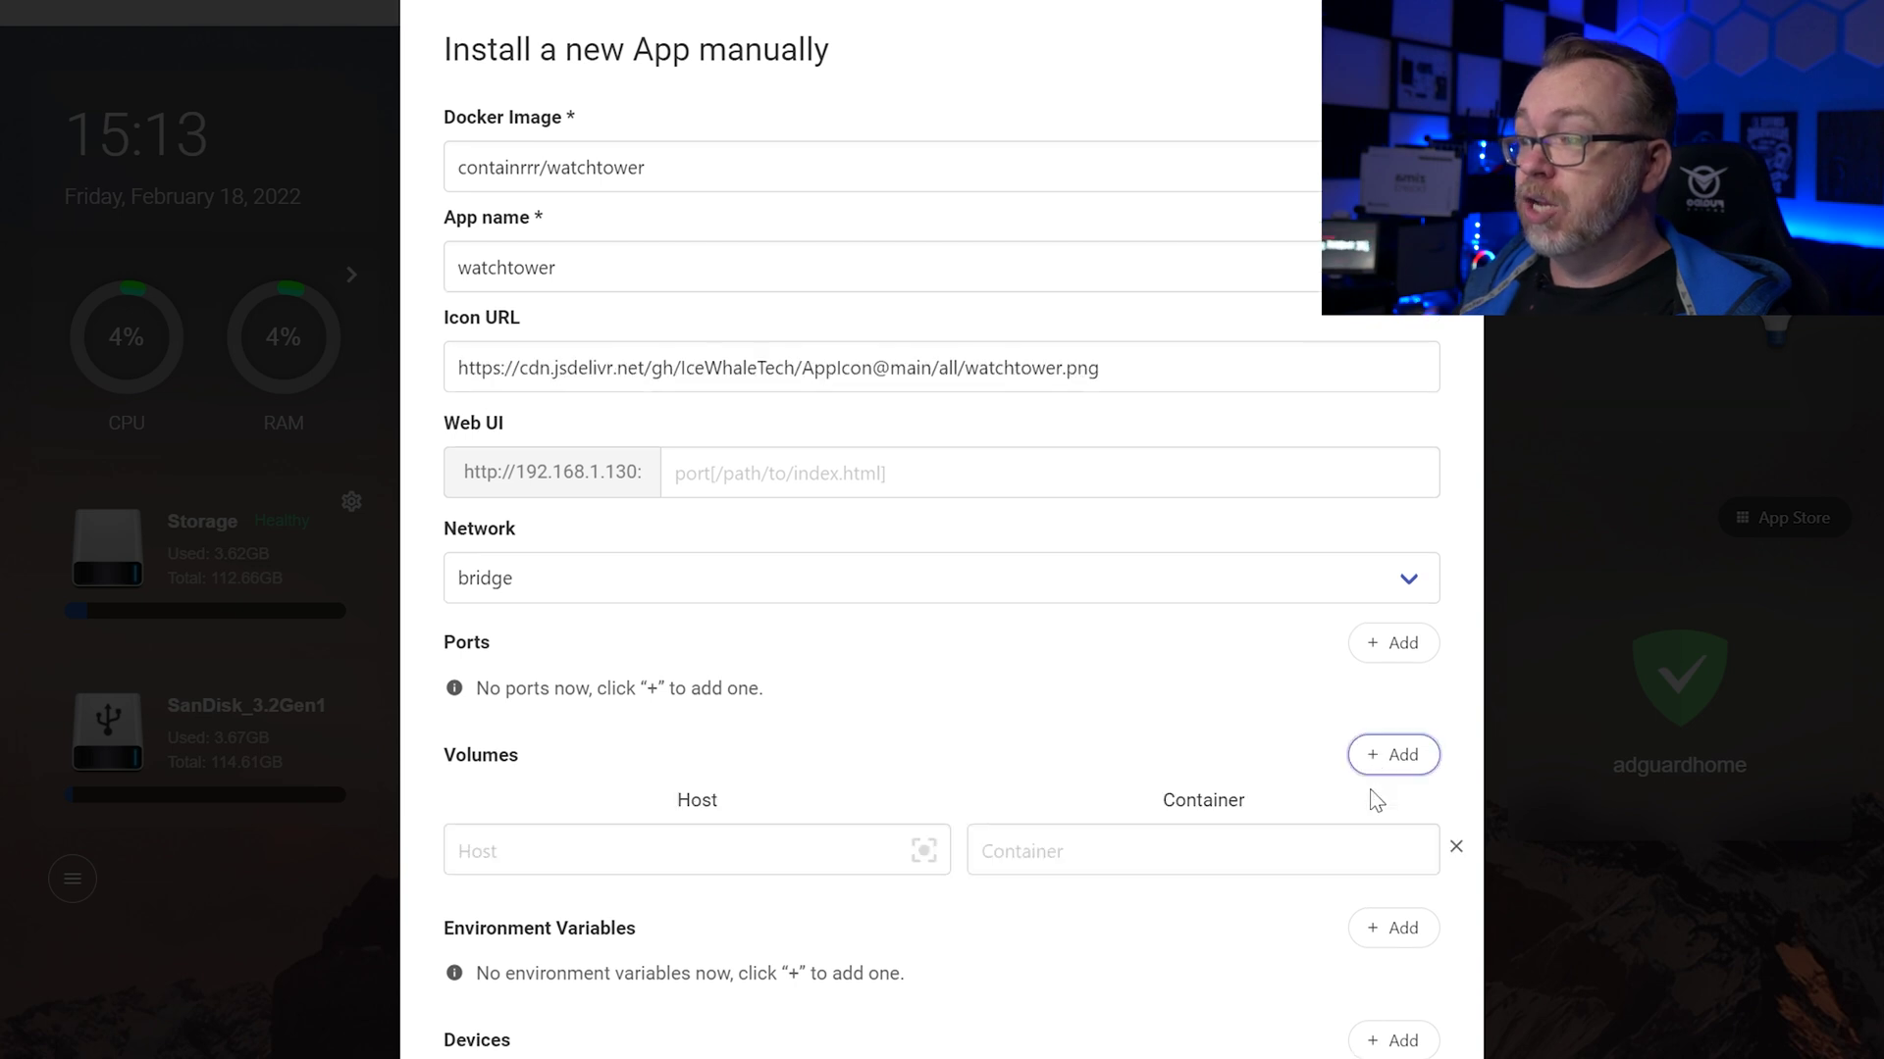
Step: Map /var/run/docker.sock and /etc/localtime as volumes, then add empty environment variable rows
click(1378, 764)
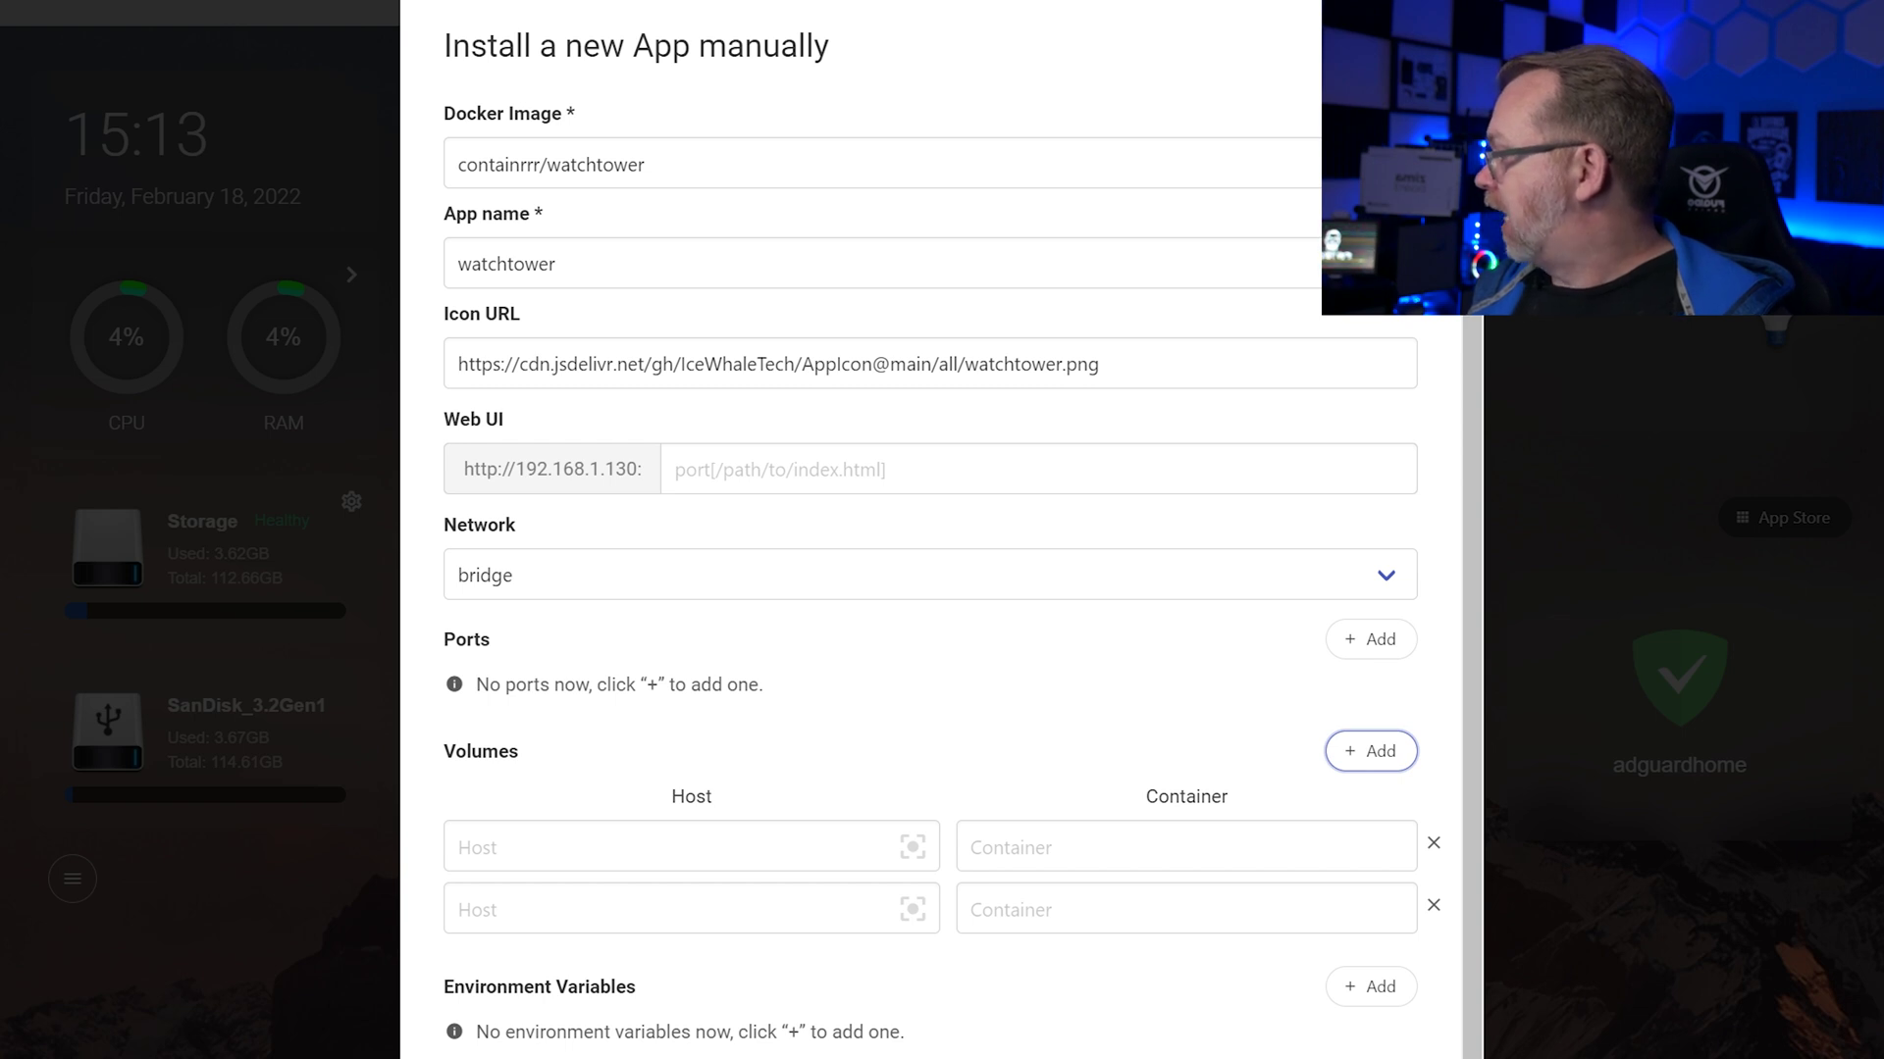
click(661, 849)
text(/var/run/docker.sock)
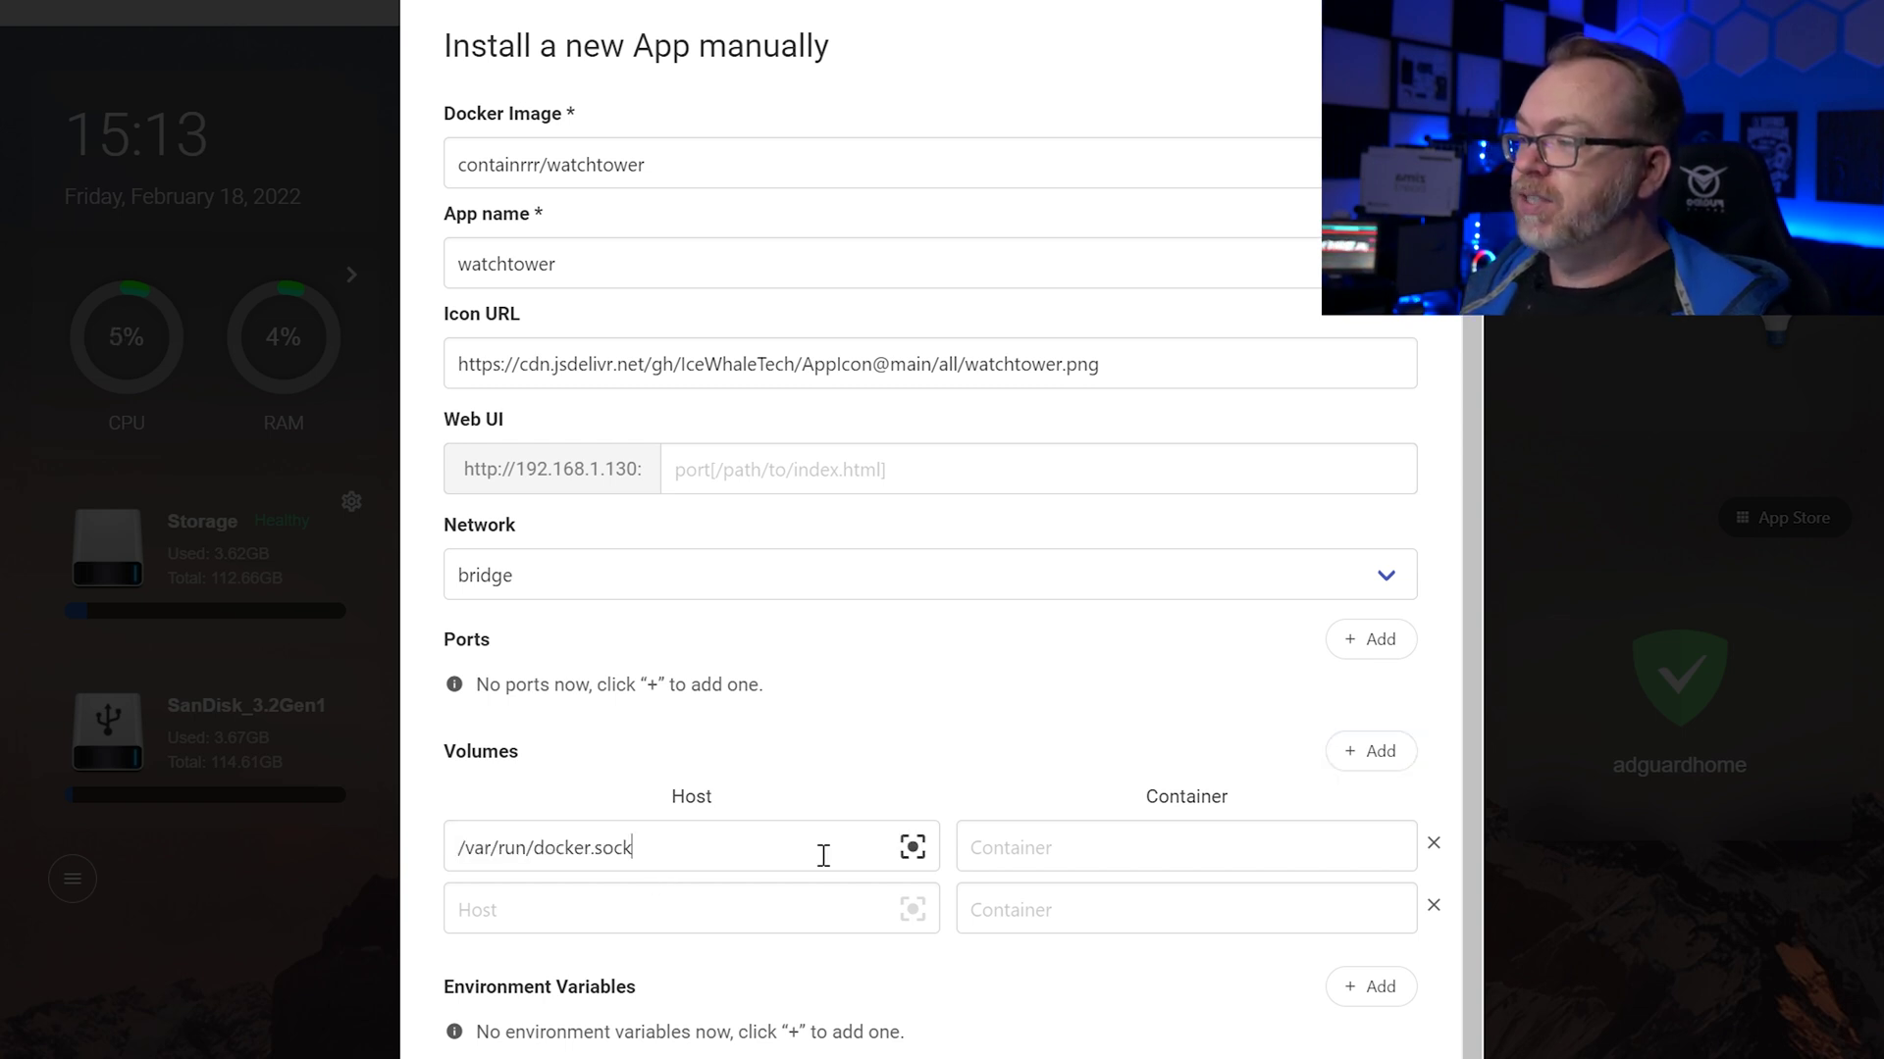
click(1063, 851)
text(/var/run/docker.sock)
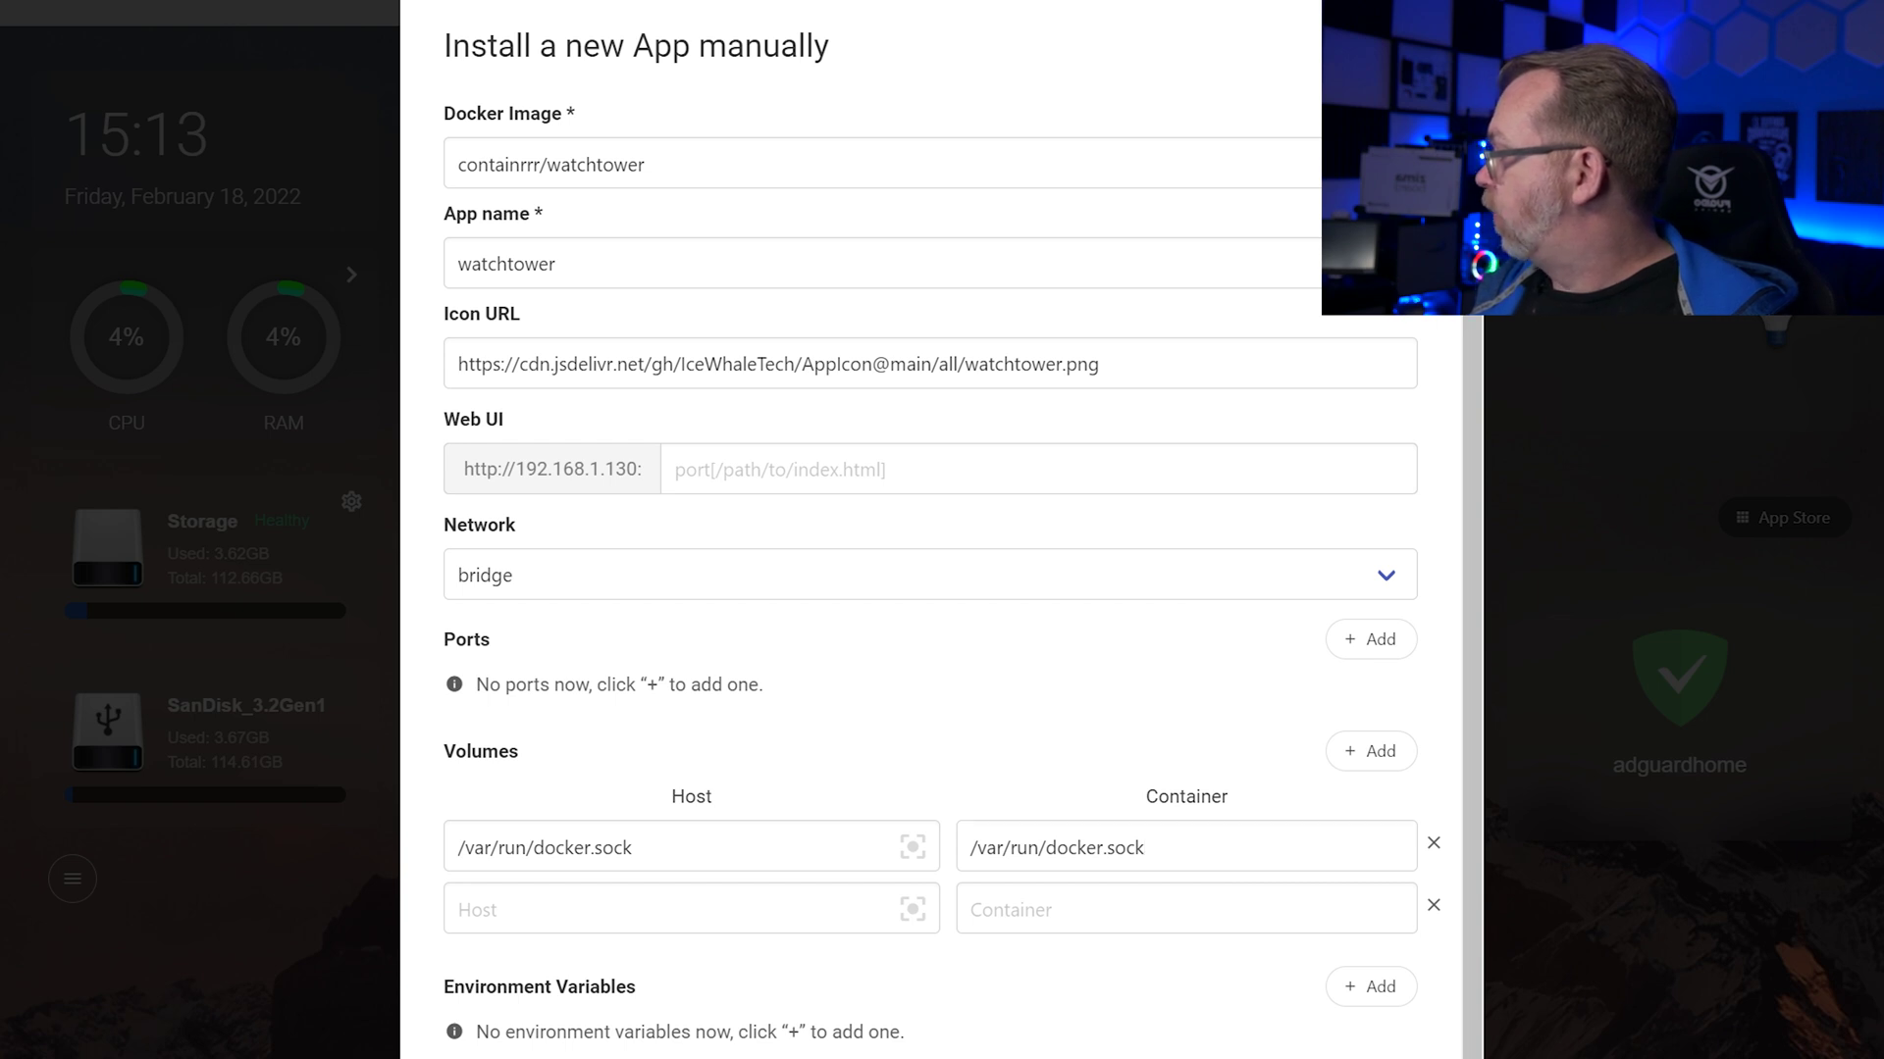
click(698, 916)
text(/etc/localtime)
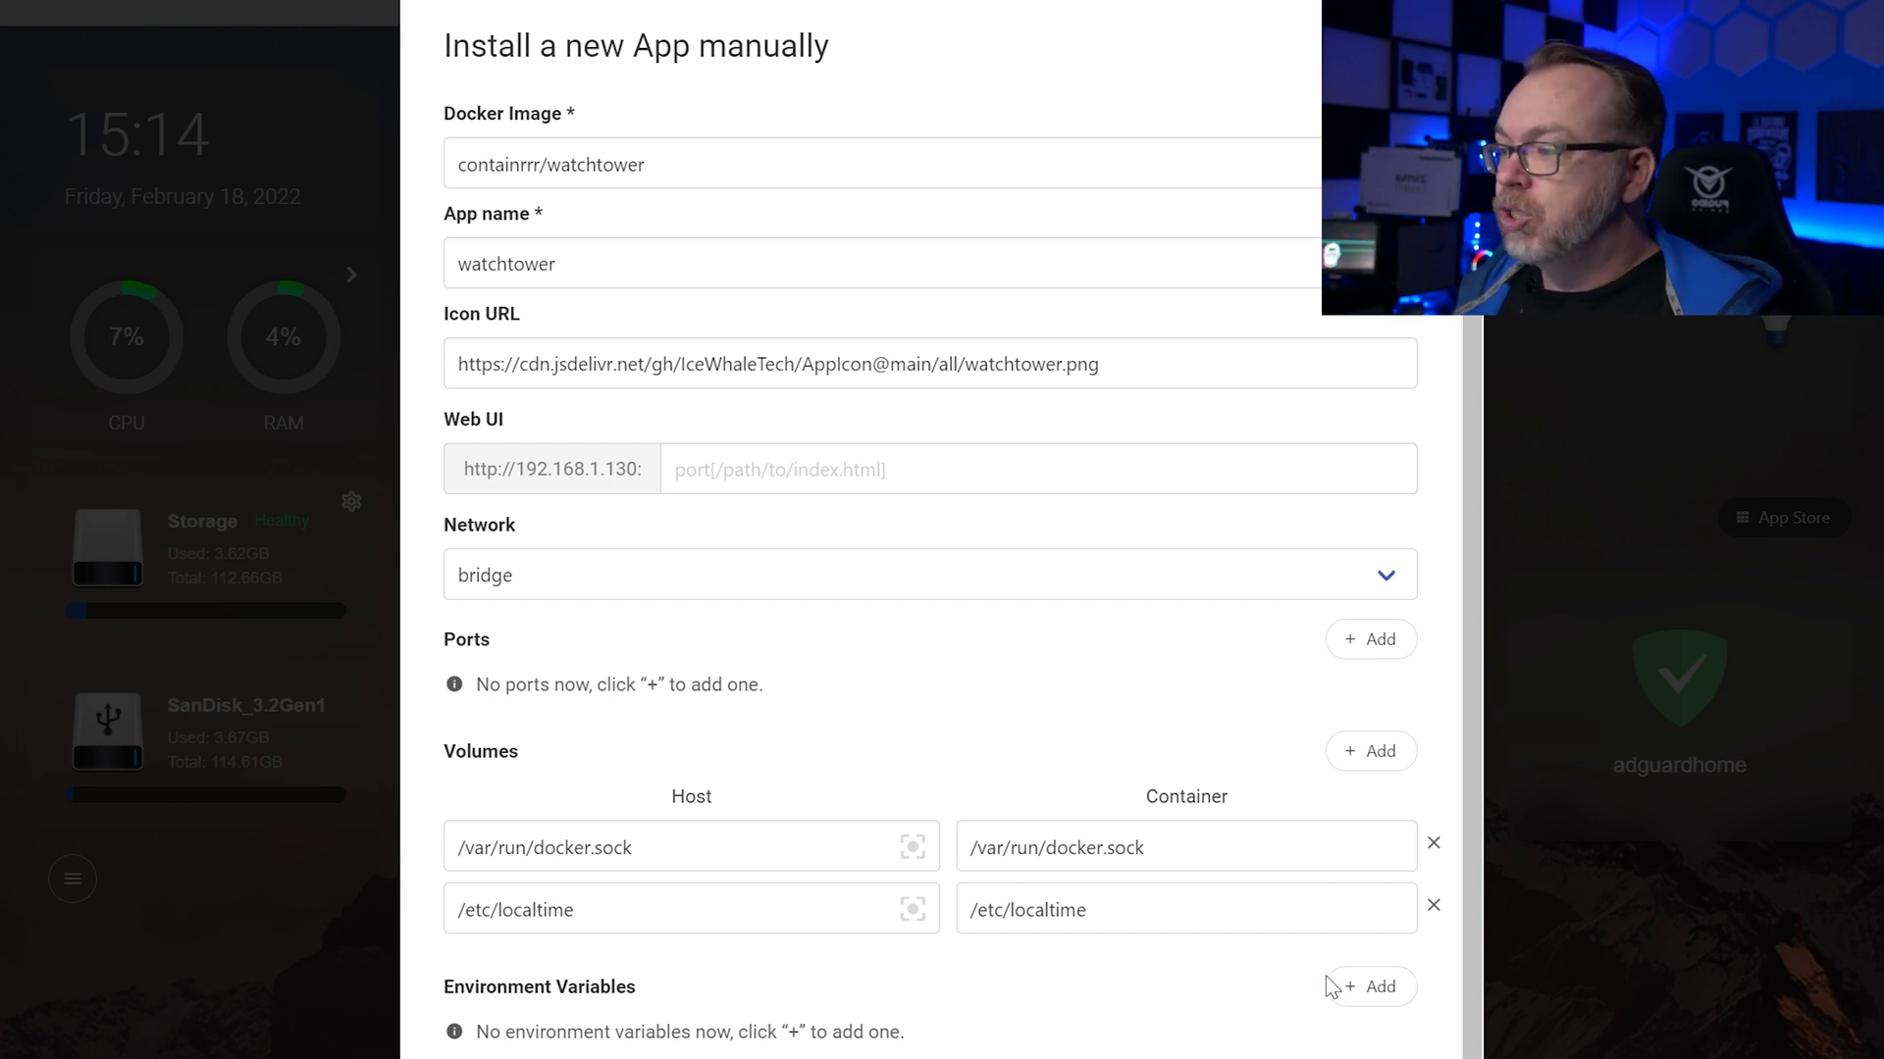
click(1356, 988)
click(1358, 989)
Step: Add more environment variable rows and start filling in the first variable key
click(1359, 988)
scroll(581, 386, down, 7)
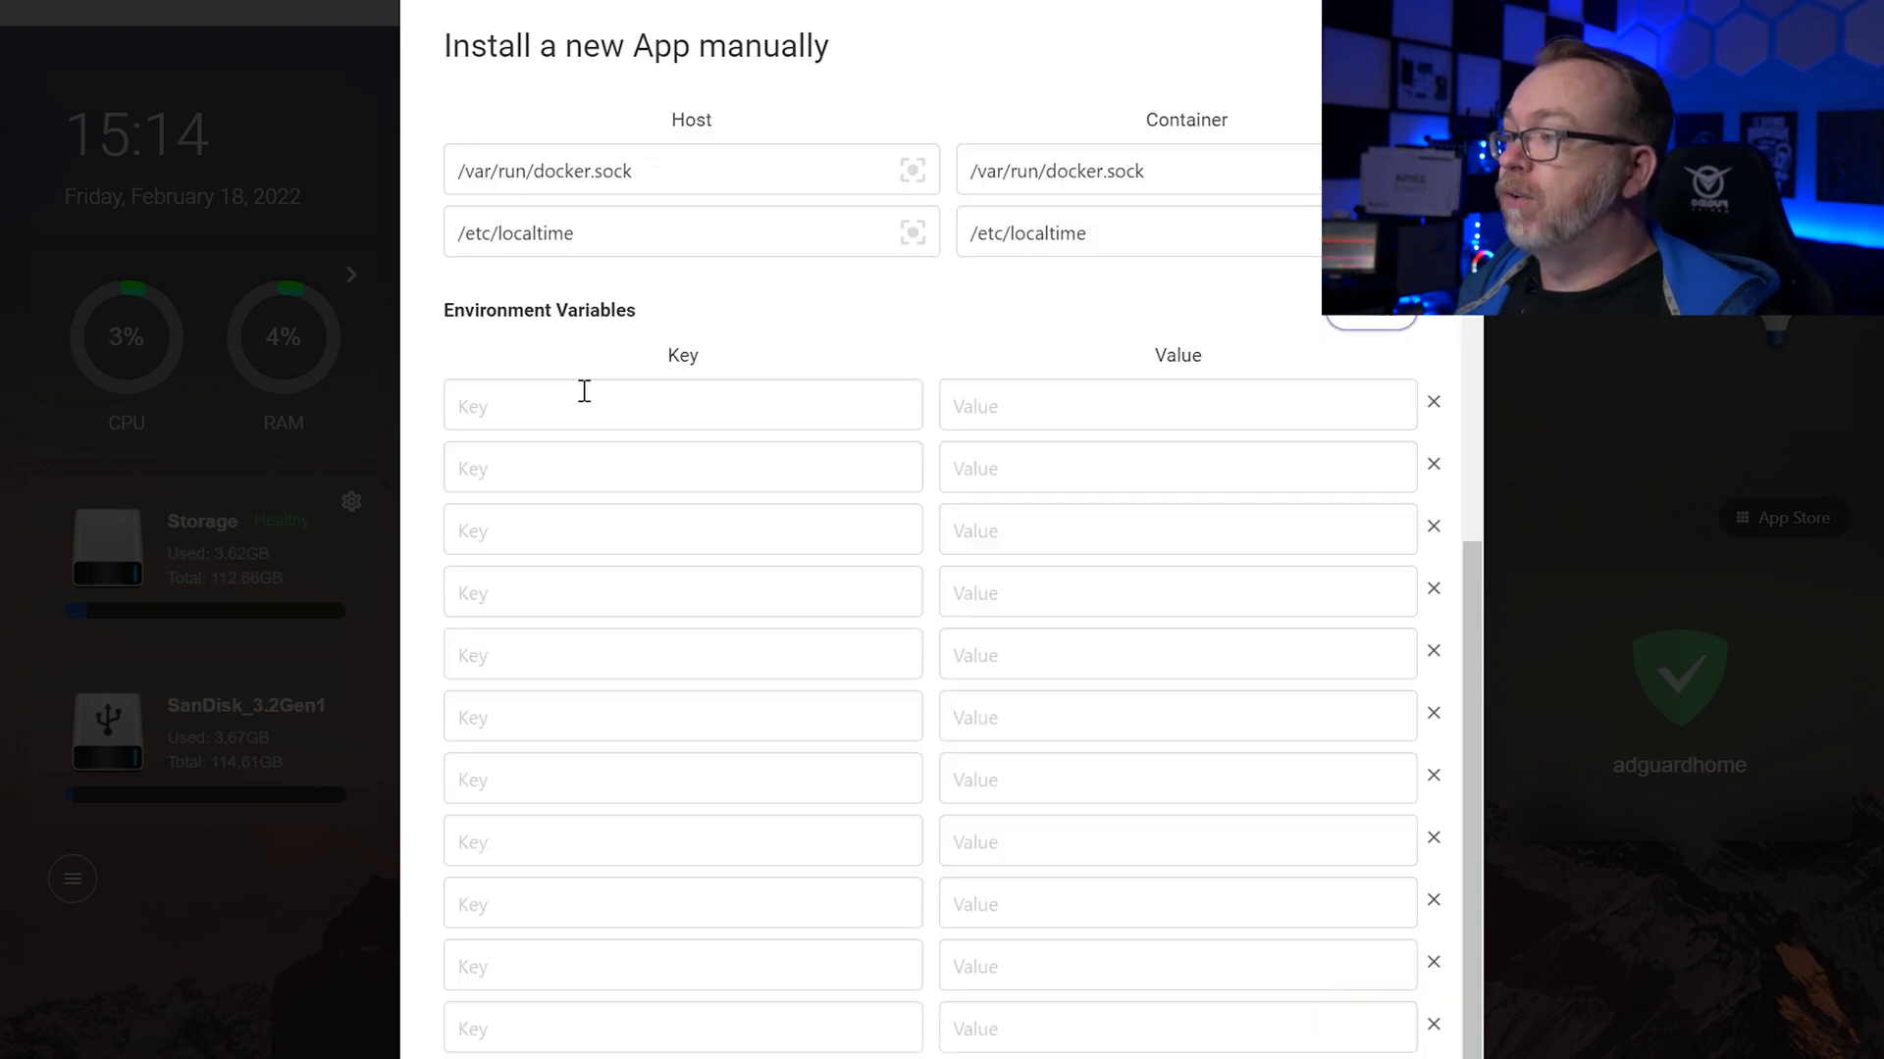
click(585, 403)
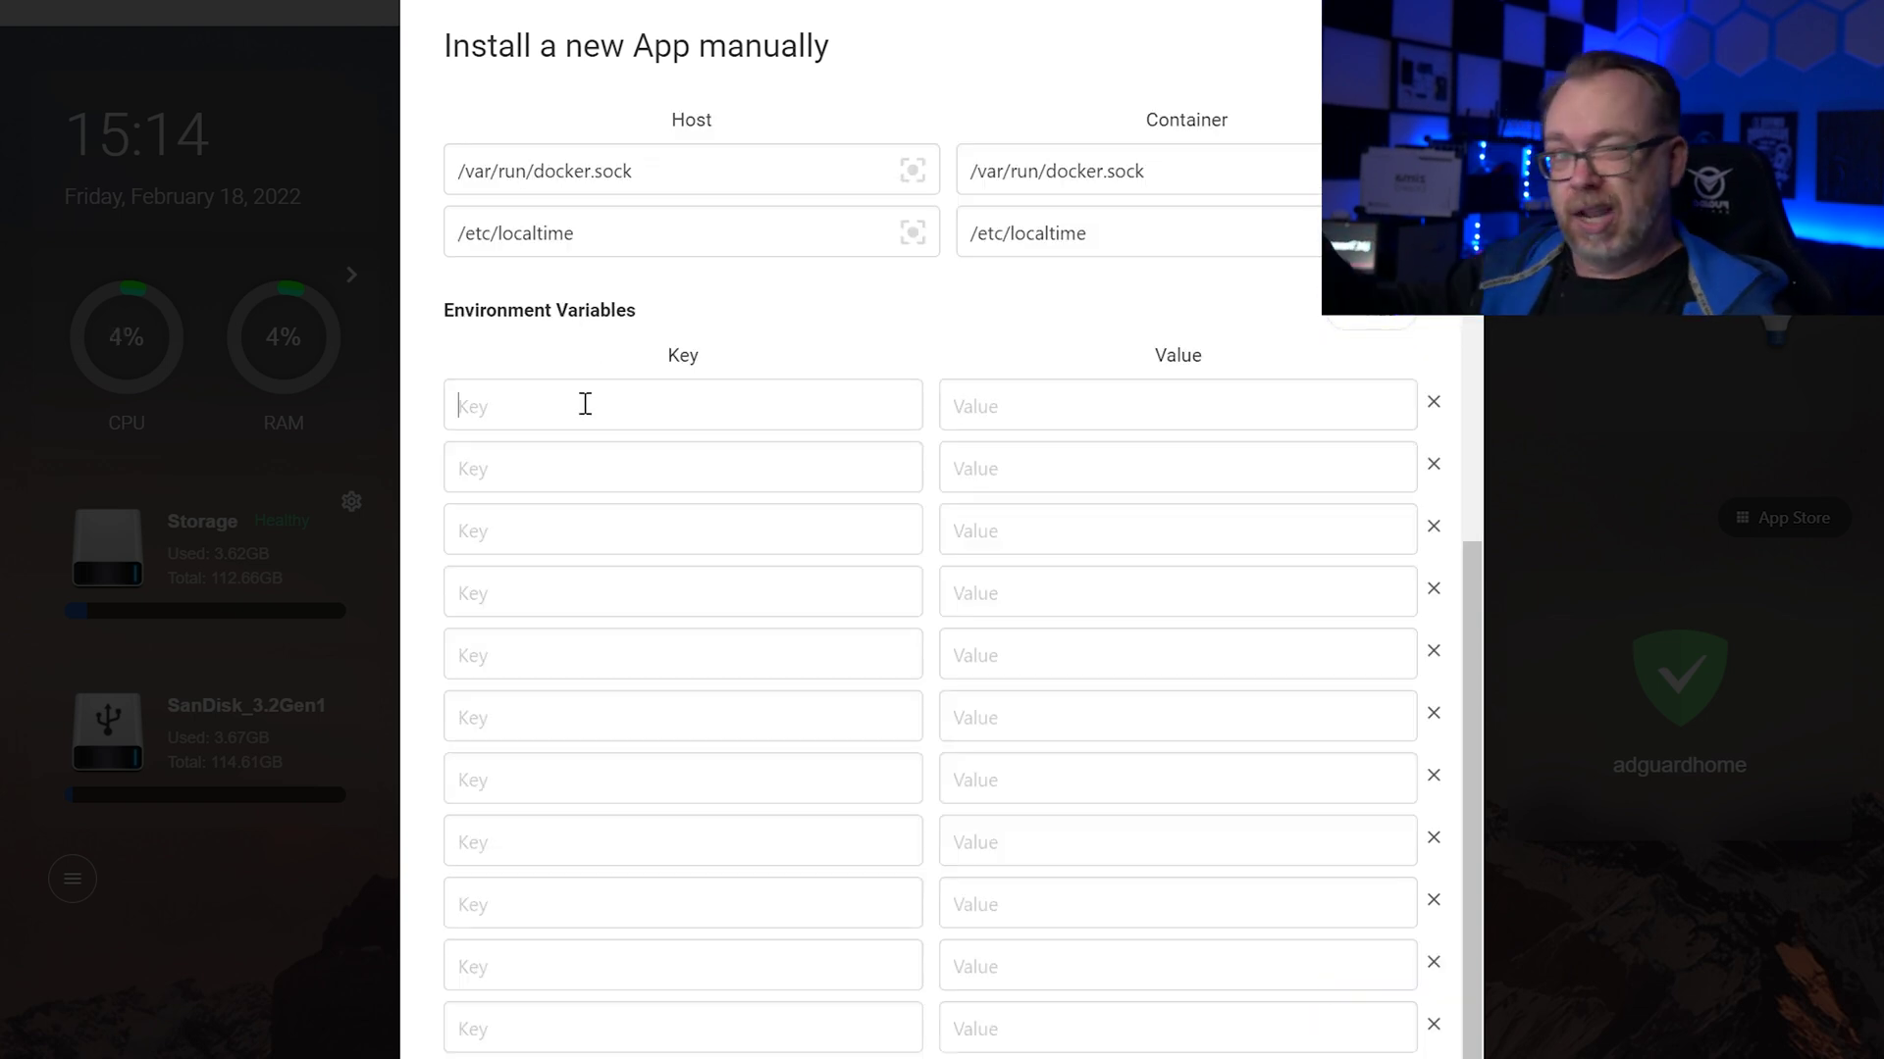